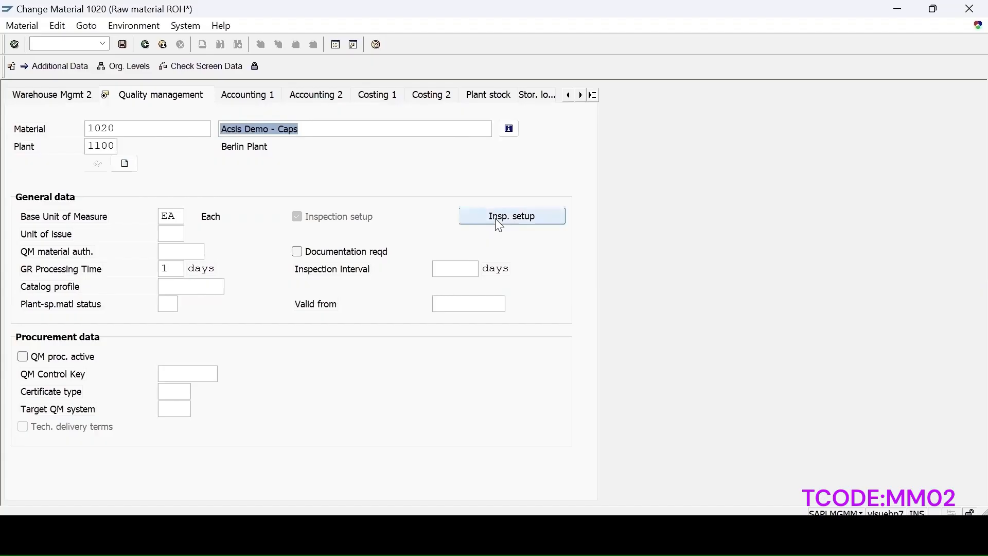
- Review the inspection setup of inspection type 01 for material 1020 and close the dialog
{"action": "left_click", "coordinate": [496, 217]}
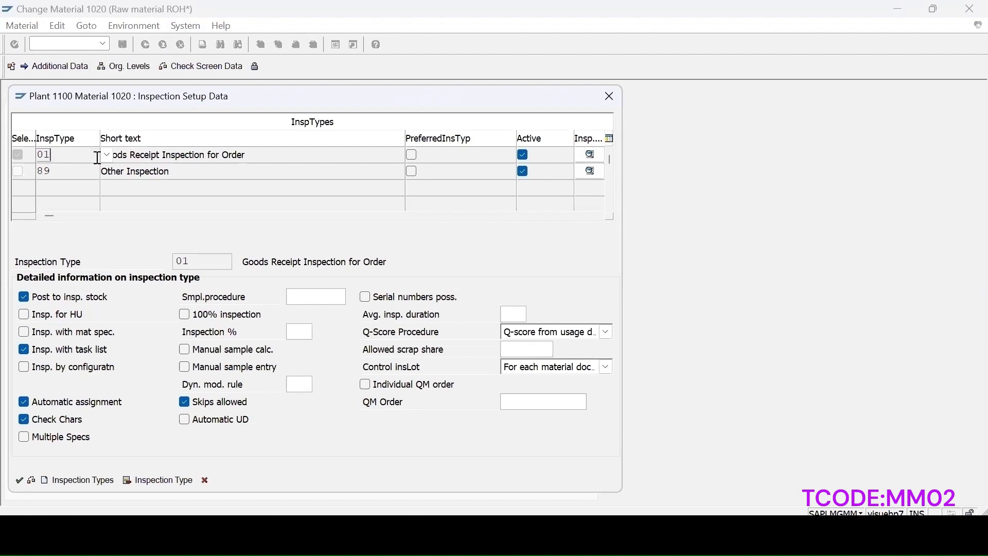
{"action": "left_click", "coordinate": [106, 155]}
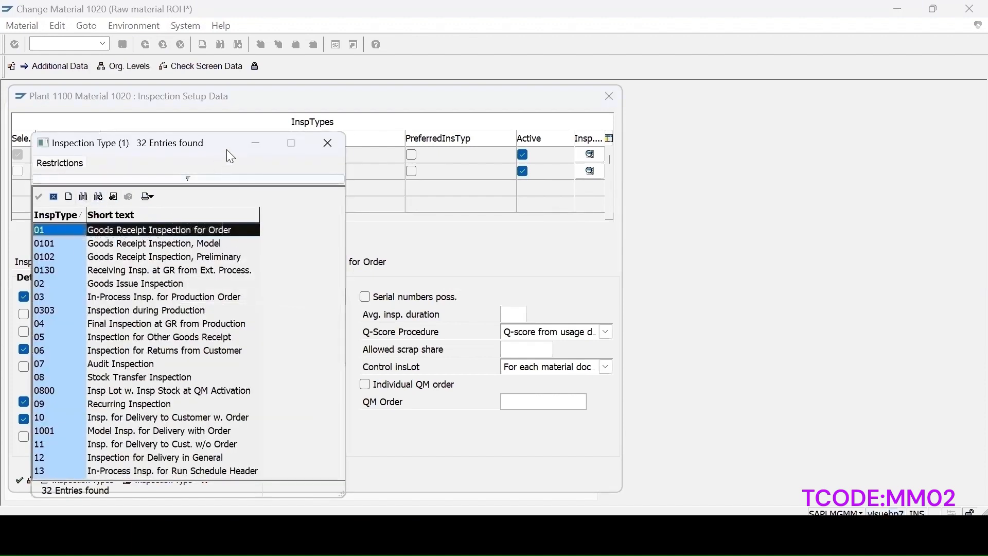
{"action": "left_click_drag", "start_coordinate": [221, 143], "coordinate": [402, 101]}
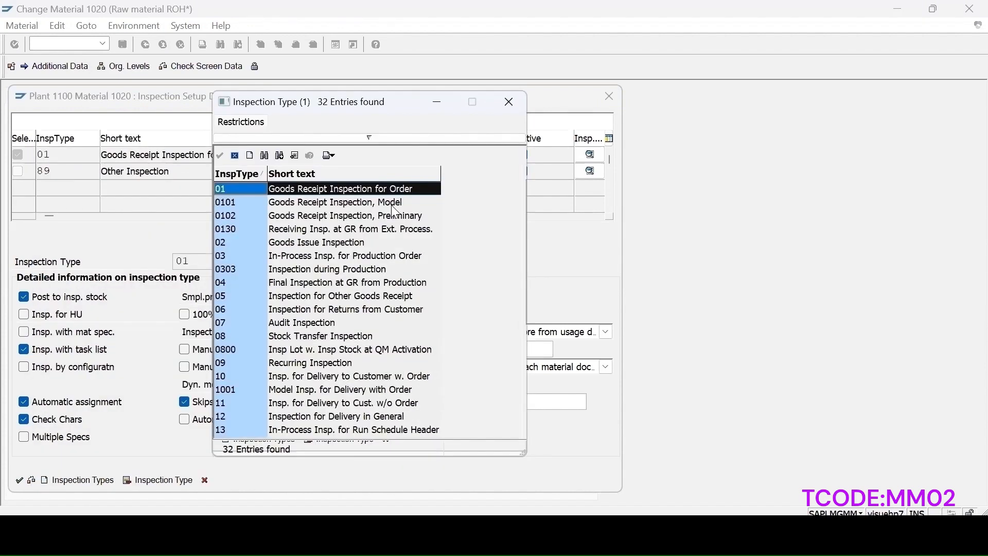
{"action": "left_click", "coordinate": [511, 105]}
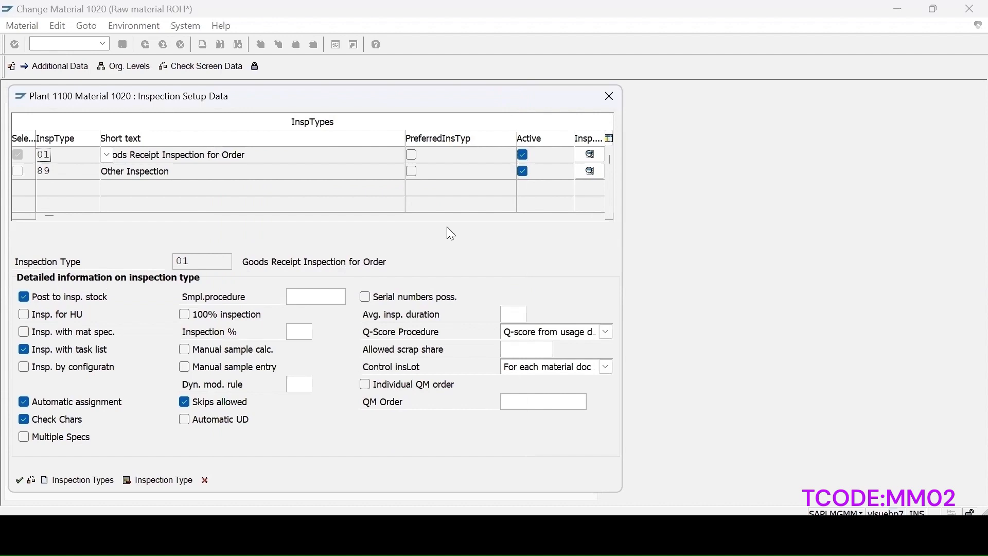
{"action": "left_click", "coordinate": [609, 97]}
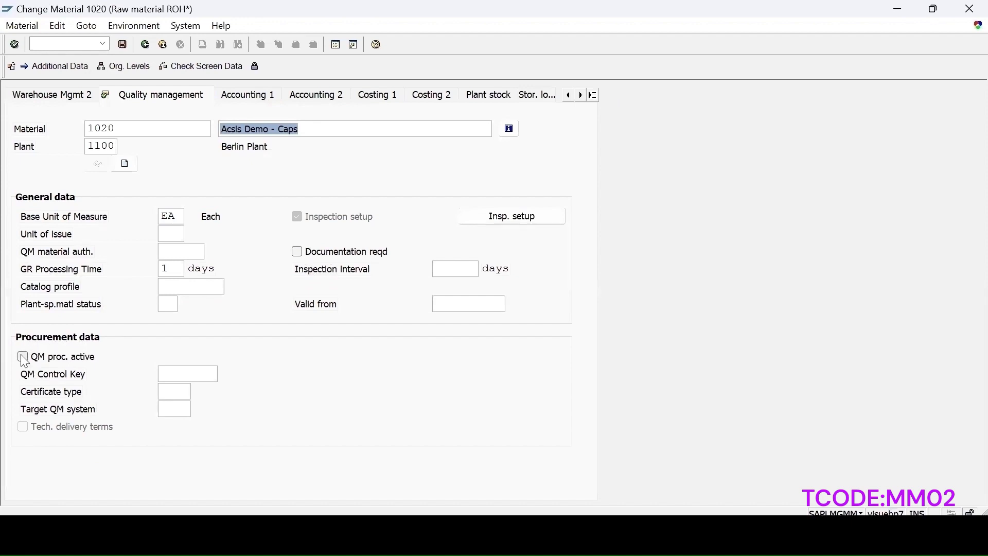
- Browse the available QM control keys for the material's procurement data and close the list
{"action": "left_click", "coordinate": [178, 374]}
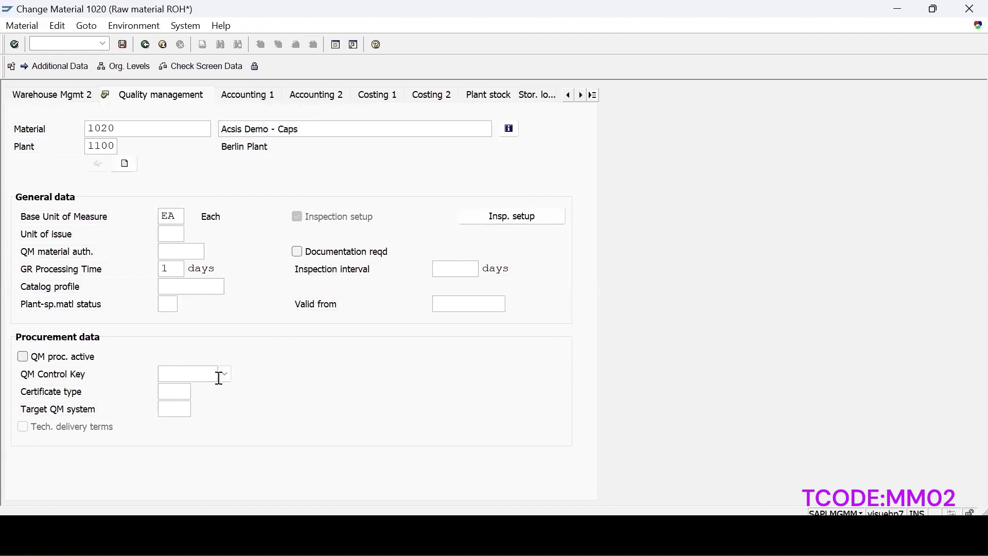
{"action": "left_click", "coordinate": [225, 376]}
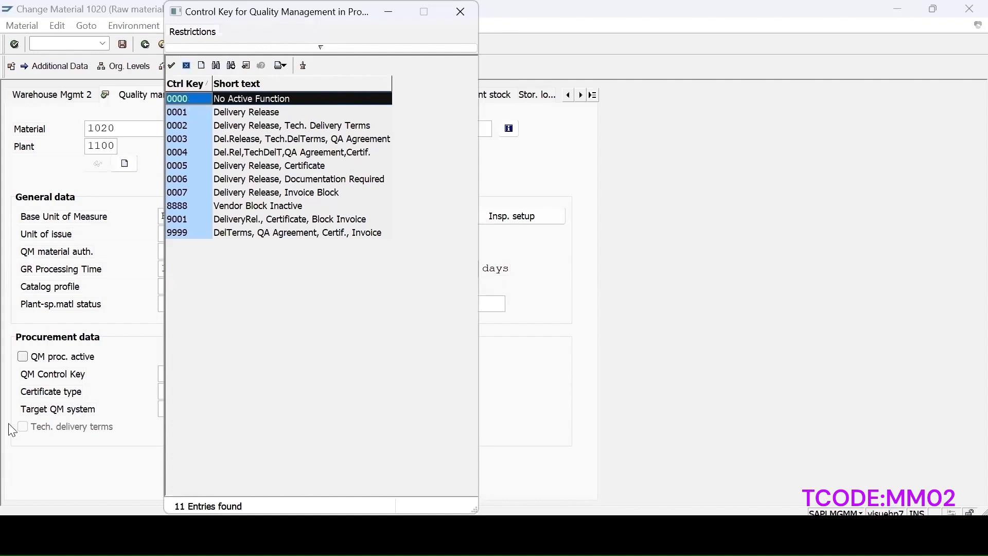
{"action": "left_click", "coordinate": [186, 66]}
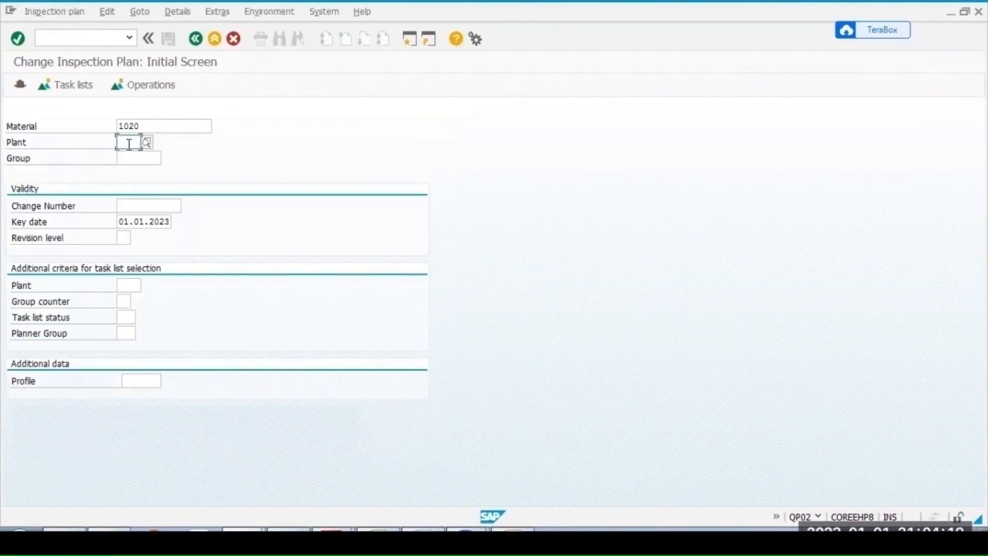
- Open the inspection plan for material 1020 in plant 1100 and review its header usage
{"action": "type", "text": "100"}
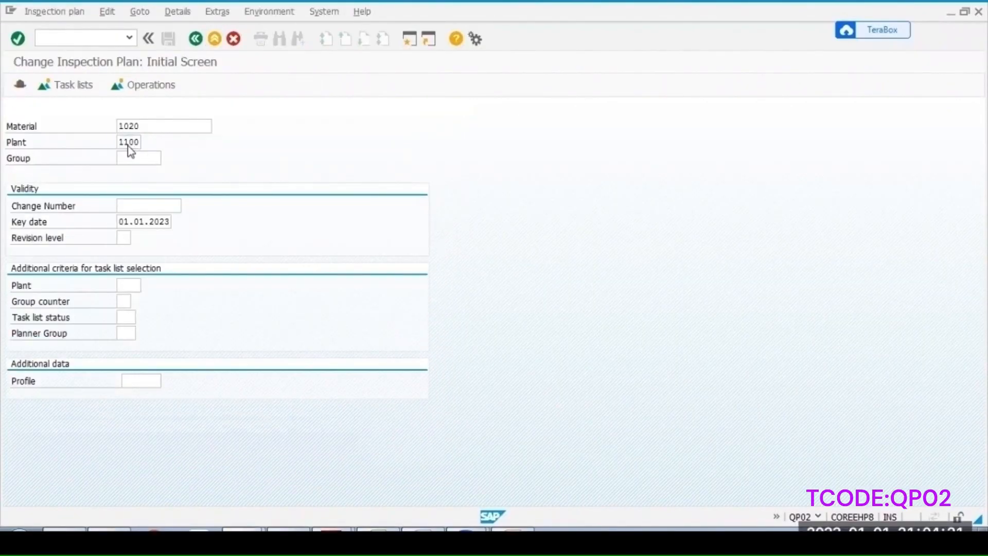
{"action": "key", "text": "Return"}
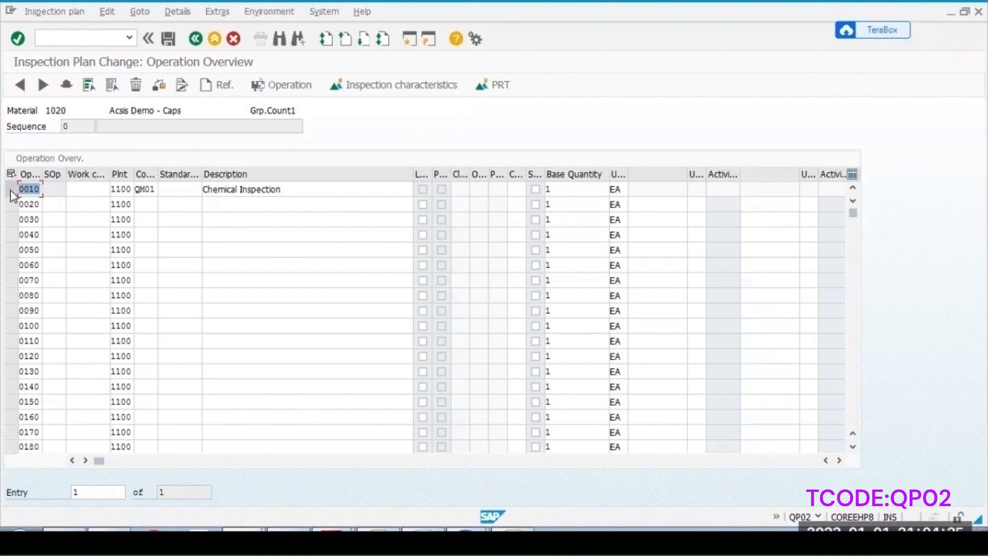
{"action": "left_click", "coordinate": [66, 86]}
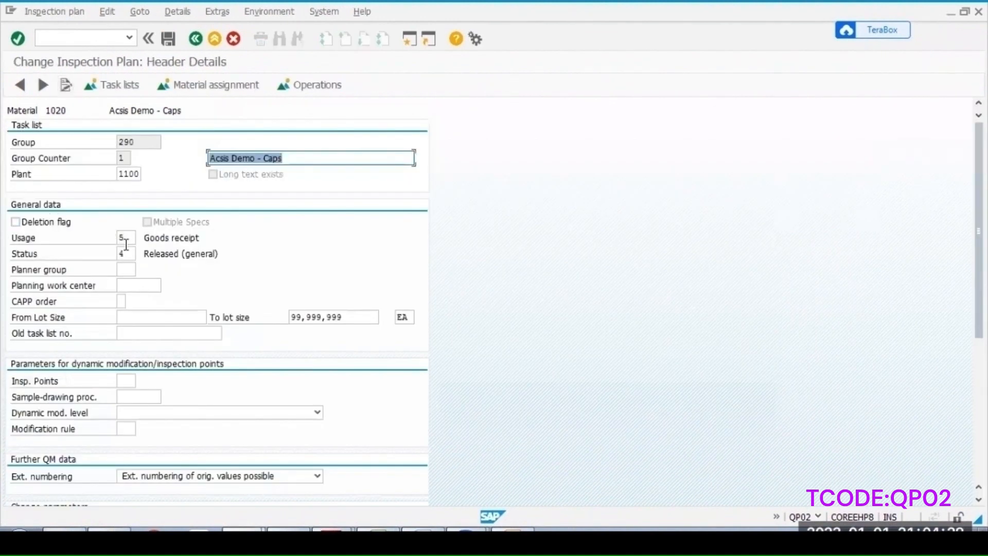
{"action": "left_click", "coordinate": [126, 239]}
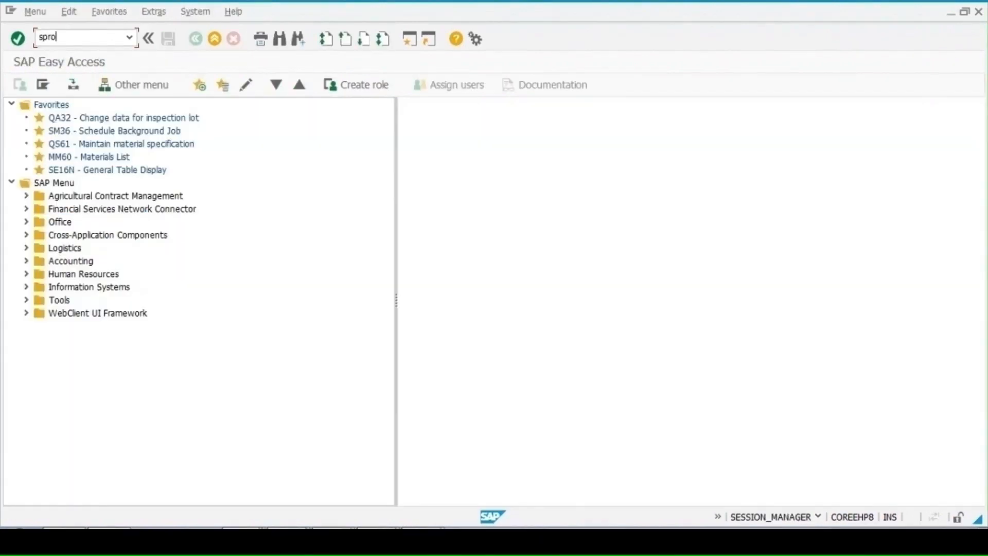
- Open the Quality Management implementation guide through customizing with transaction QCC0
{"action": "key", "text": "Return"}
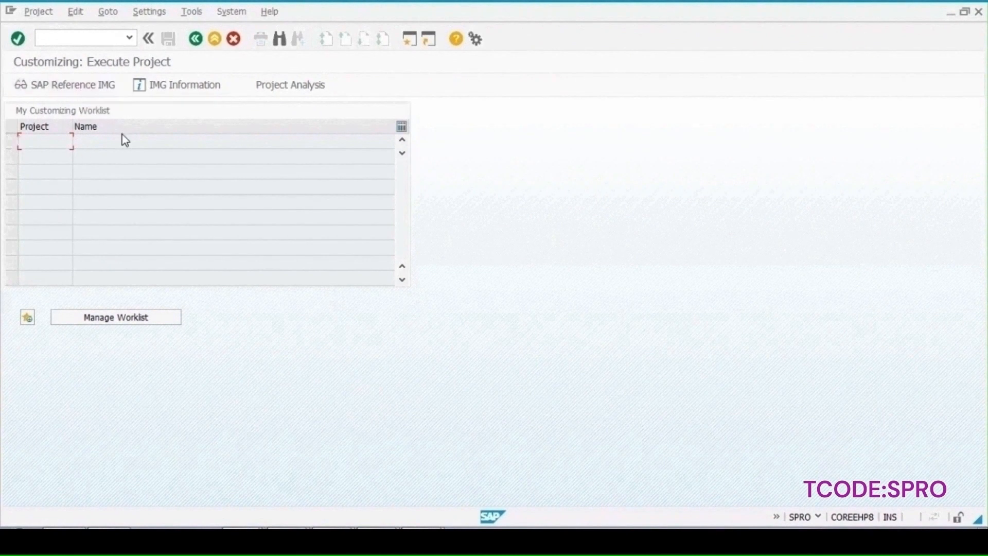
{"action": "left_click", "coordinate": [60, 90]}
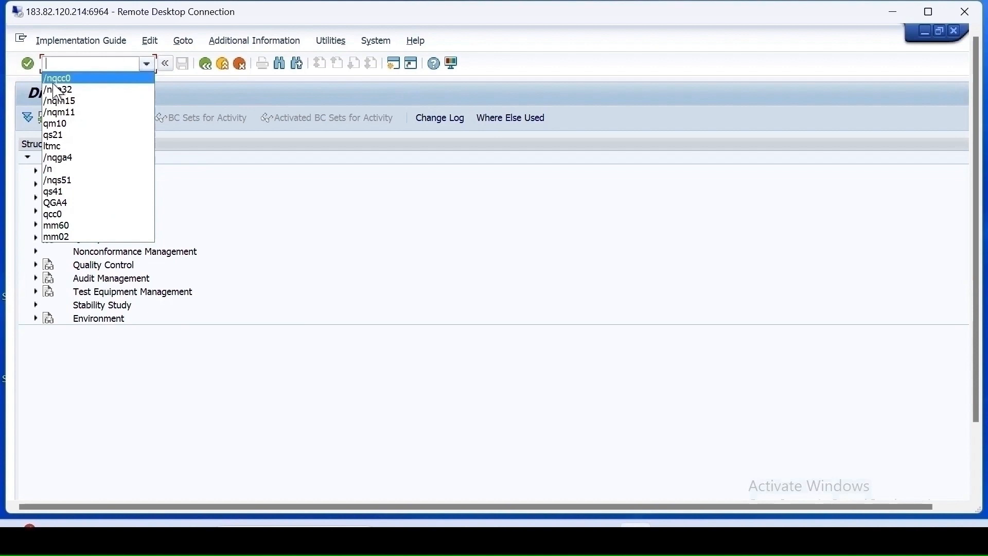
{"action": "left_click", "coordinate": [58, 79]}
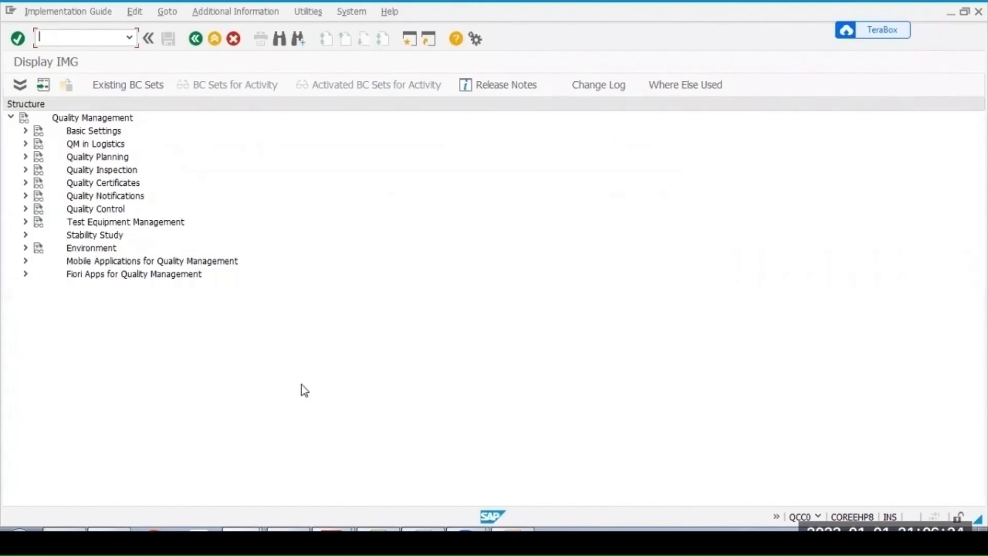
- Open the details of inspection type 01 under Quality Inspection, Inspection Lot Creation, Maintain Inspection Types
{"action": "left_click", "coordinate": [25, 170]}
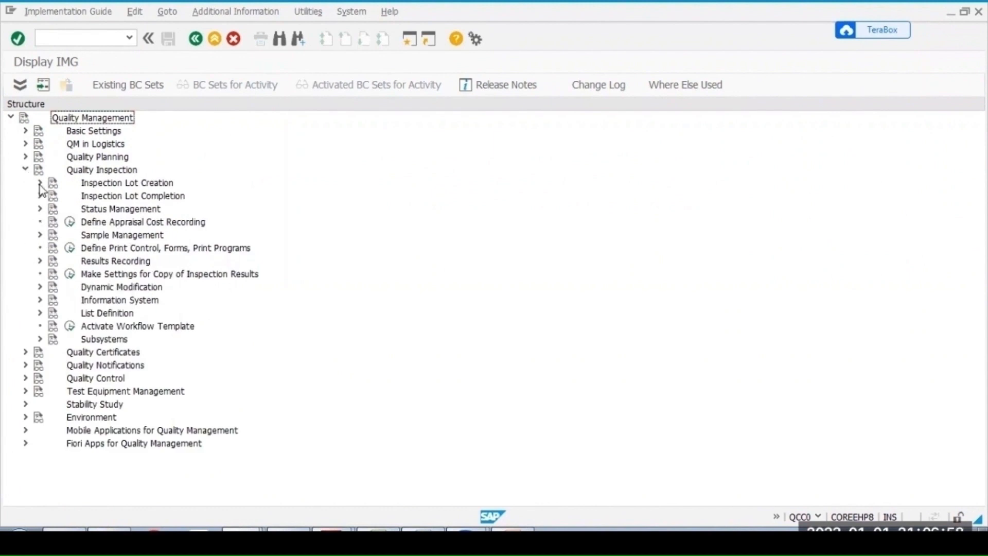
{"action": "left_click", "coordinate": [39, 183]}
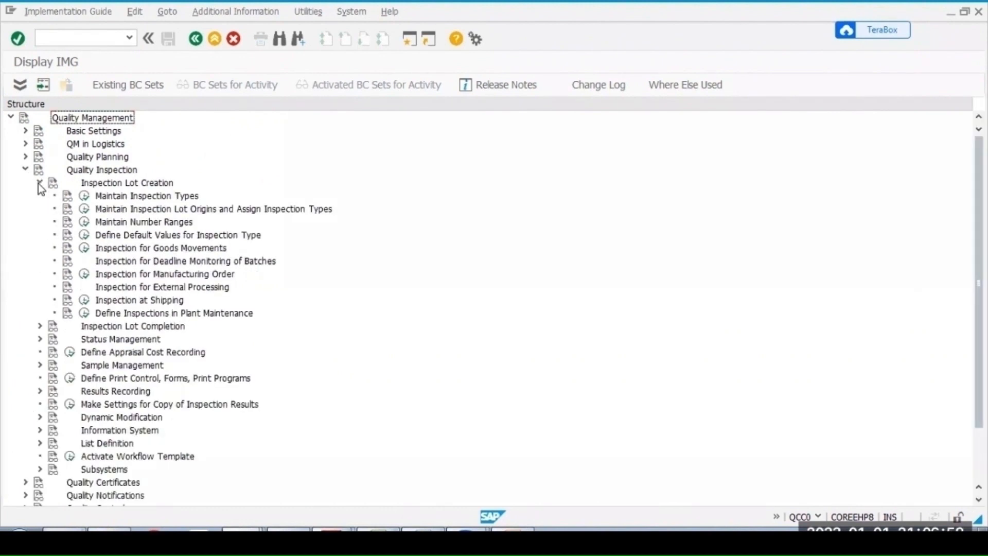
{"action": "left_click", "coordinate": [84, 195]}
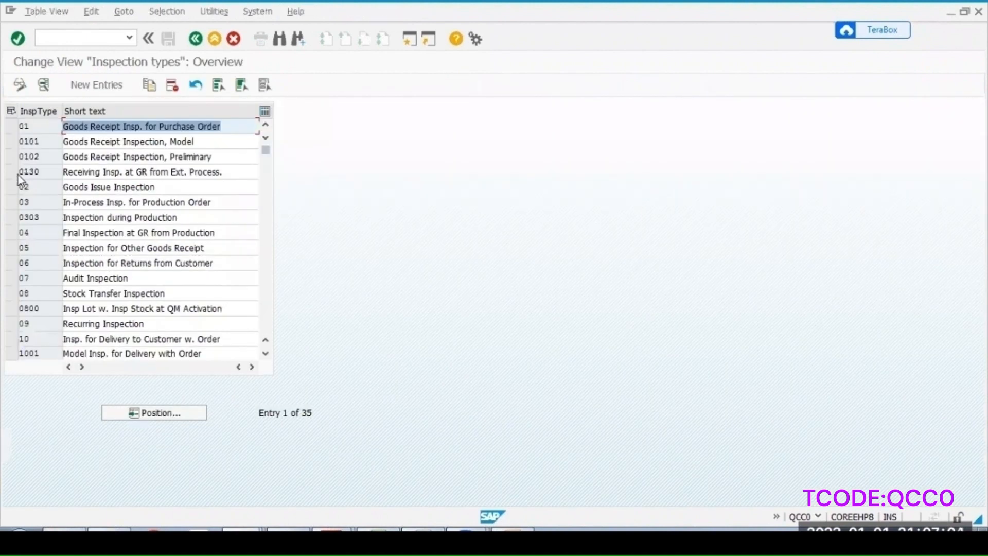
{"action": "left_click", "coordinate": [11, 126]}
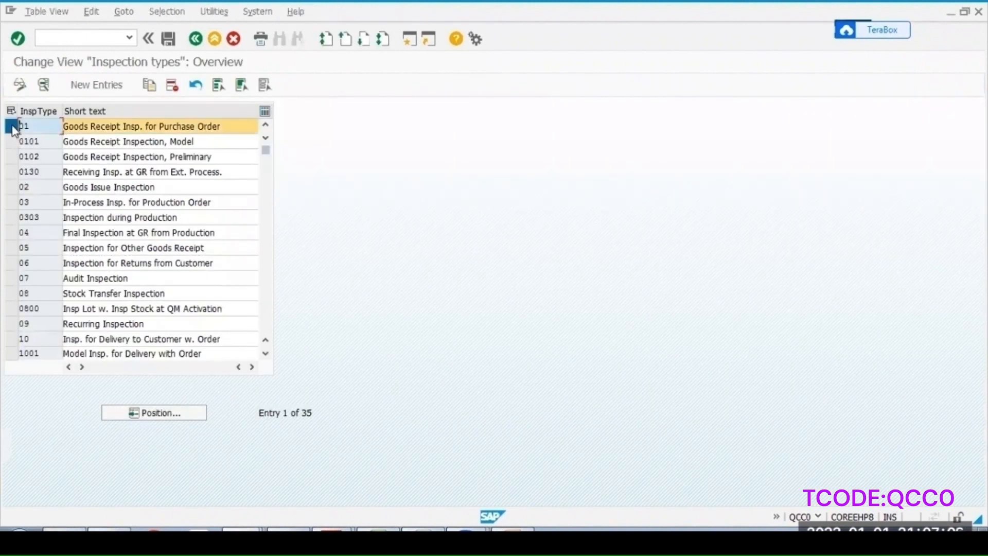
{"action": "left_click", "coordinate": [43, 85]}
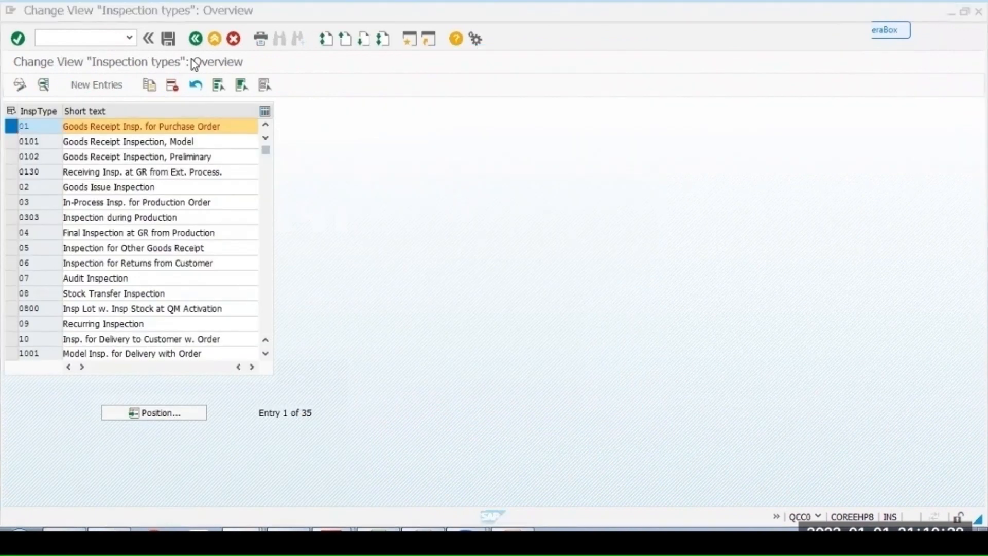
- Display the number range intervals for QM inspection lots
{"action": "left_click", "coordinate": [195, 38]}
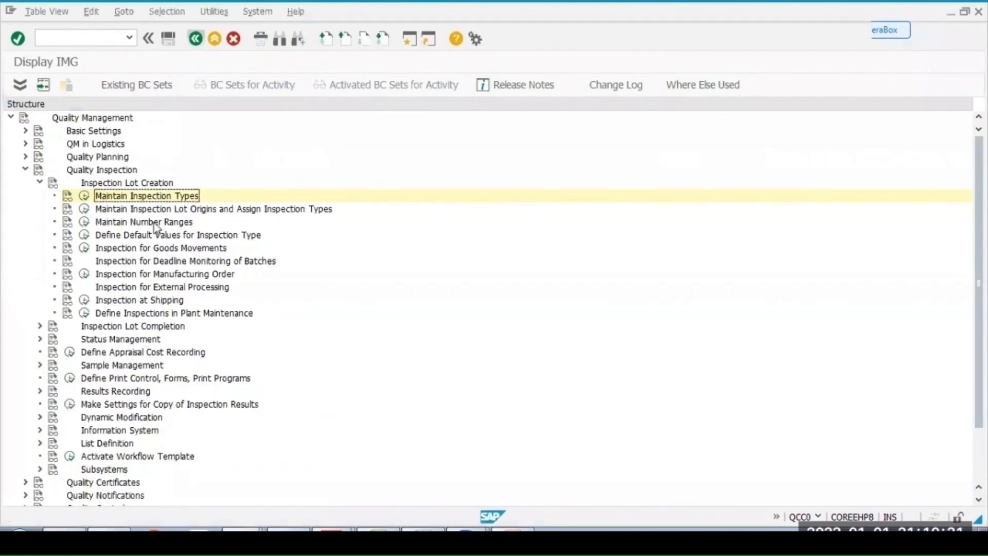
{"action": "left_click", "coordinate": [85, 225]}
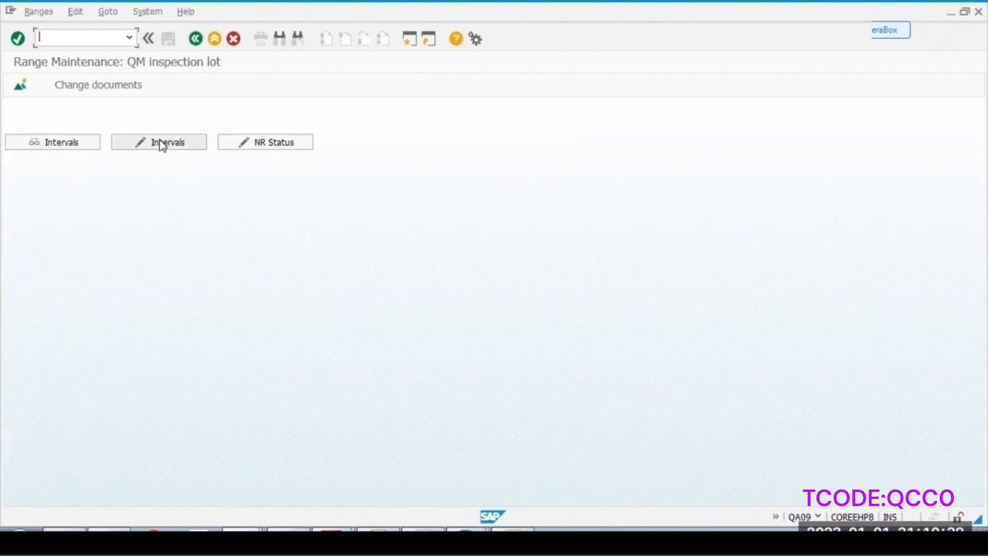
{"action": "left_click", "coordinate": [75, 143]}
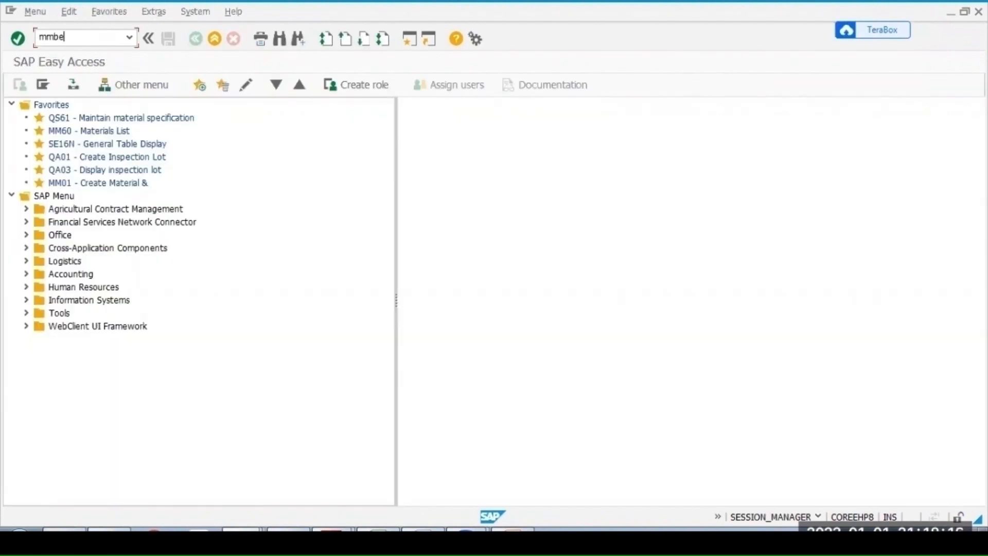
- Display the stock overview for material 1020 in plant 1100
{"action": "key", "text": "Return"}
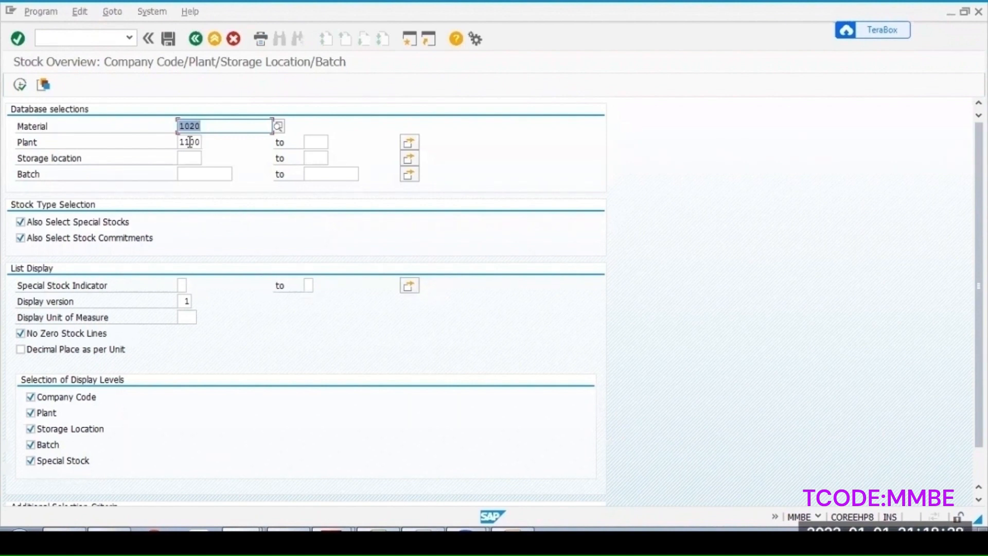
{"action": "left_click", "coordinate": [21, 85]}
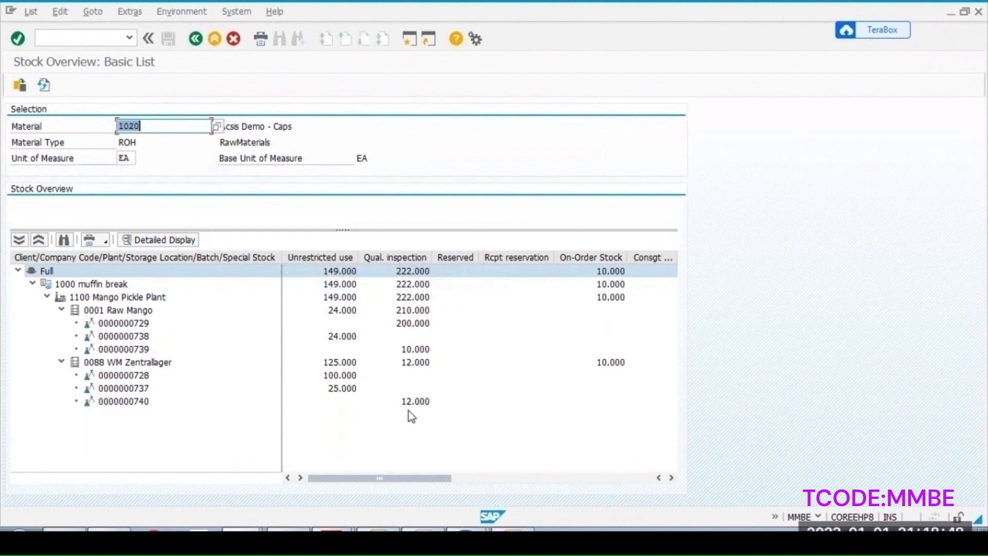
- Open QA32 and list inspection lots with inspection lot origin 01 for plant 1100
{"action": "key", "text": "ctrl+slash"}
{"action": "type", "text": "/nqa"}
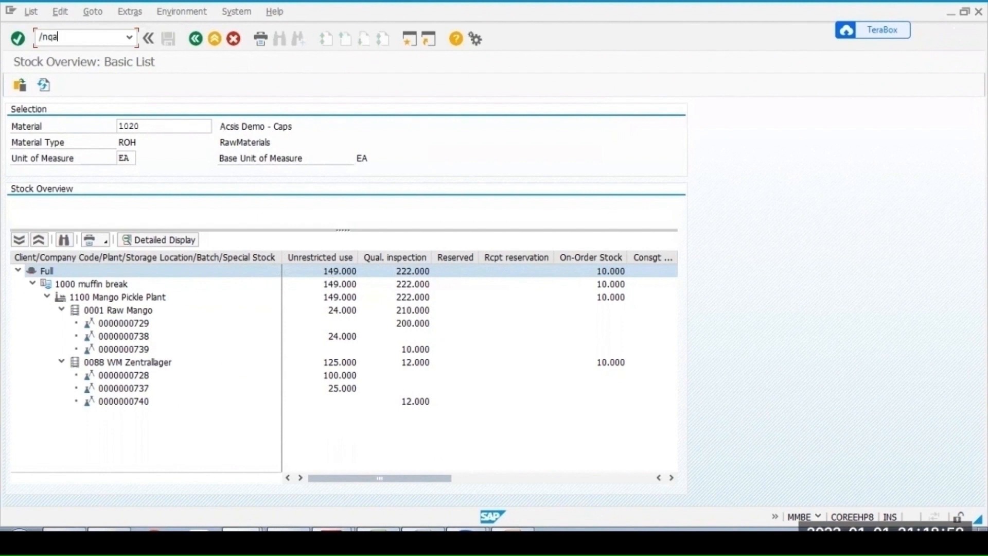
{"action": "type", "text": "32"}
{"action": "key", "text": "Return"}
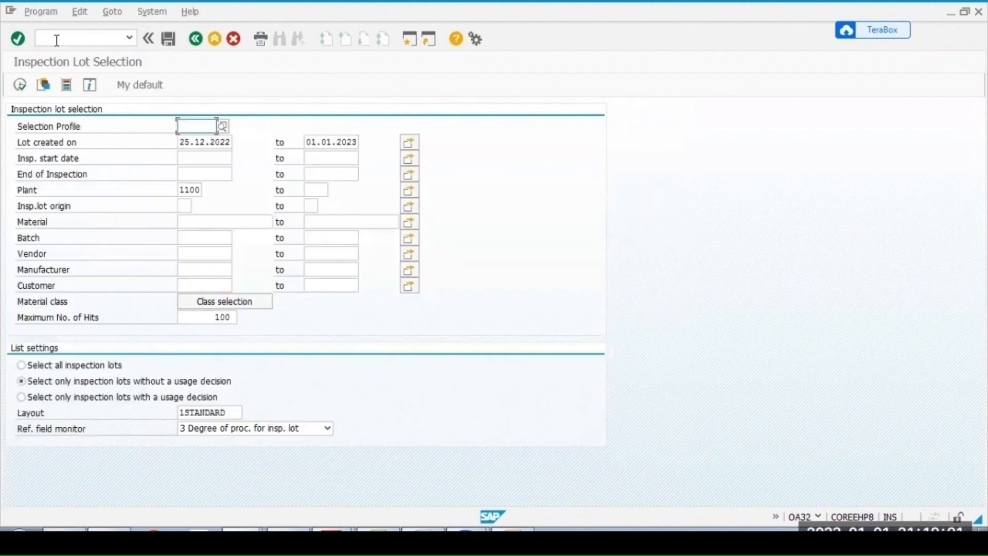
{"action": "left_click", "coordinate": [184, 206]}
{"action": "type", "text": "01"}
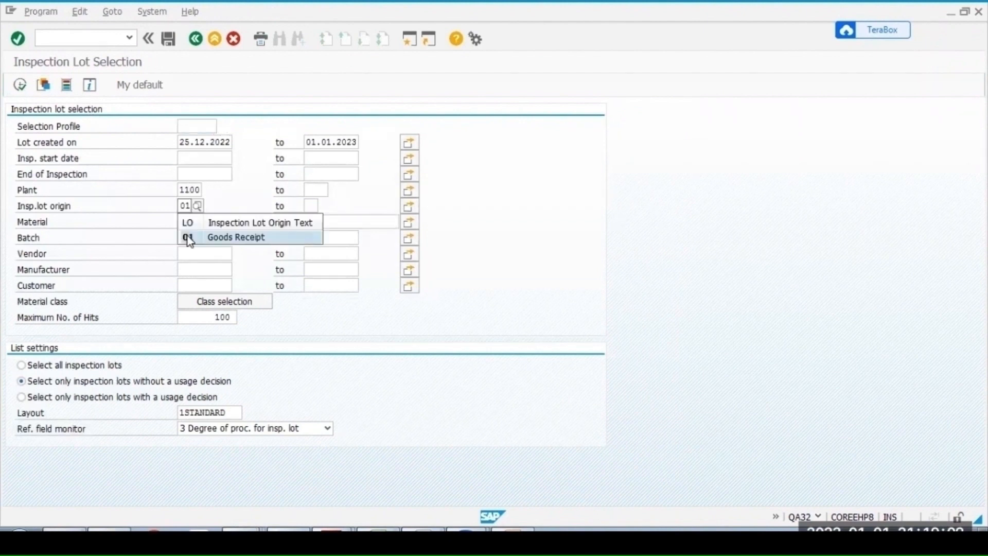
{"action": "left_click", "coordinate": [187, 238]}
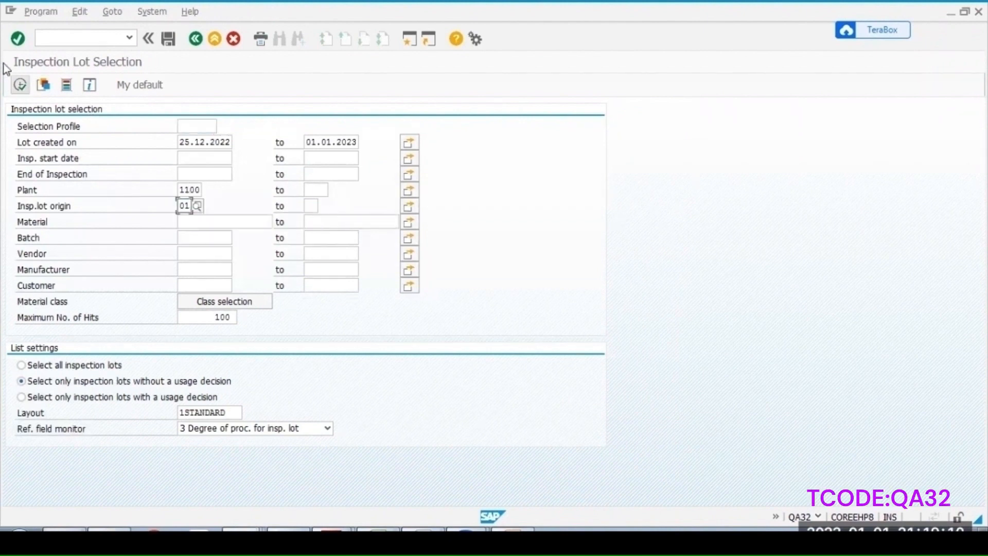
{"action": "left_click", "coordinate": [19, 86]}
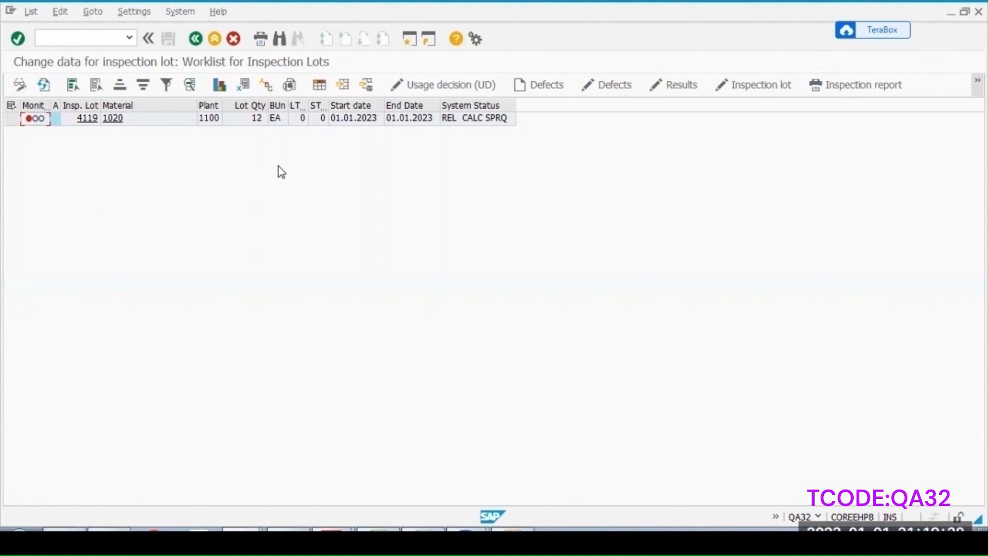
- Open the Create Purchase Order transaction ME21N
{"action": "key", "text": "F3"}
{"action": "type", "text": "/n"}
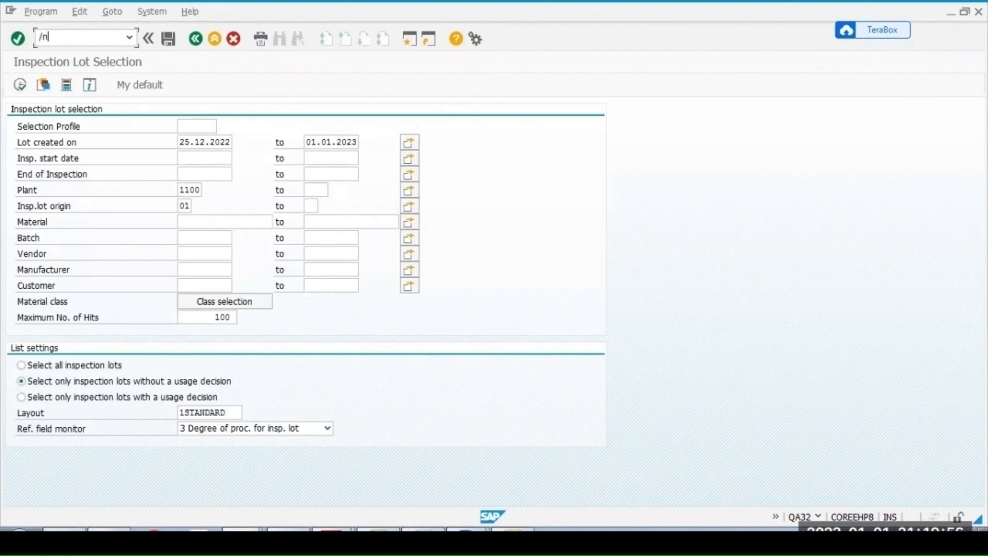
{"action": "type", "text": "me21n"}
{"action": "key", "text": "Return"}
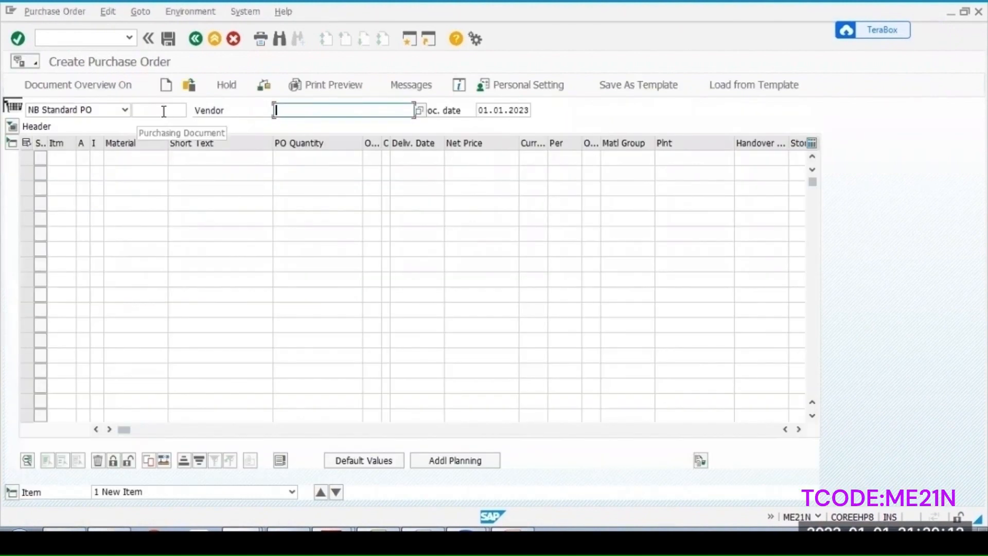
- Enter vendor 1000 on the new standard purchase order
{"action": "left_click", "coordinate": [165, 110]}
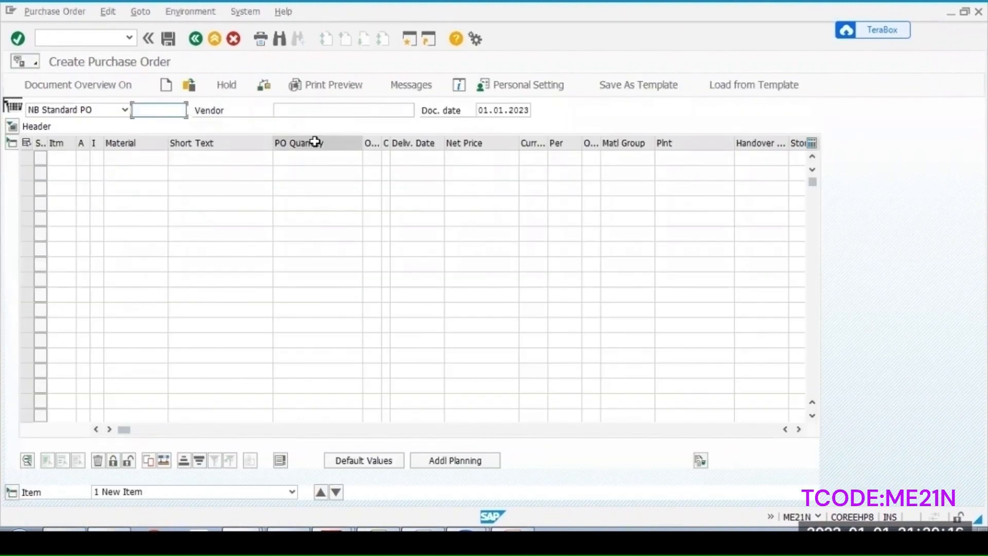
{"action": "left_click", "coordinate": [310, 110]}
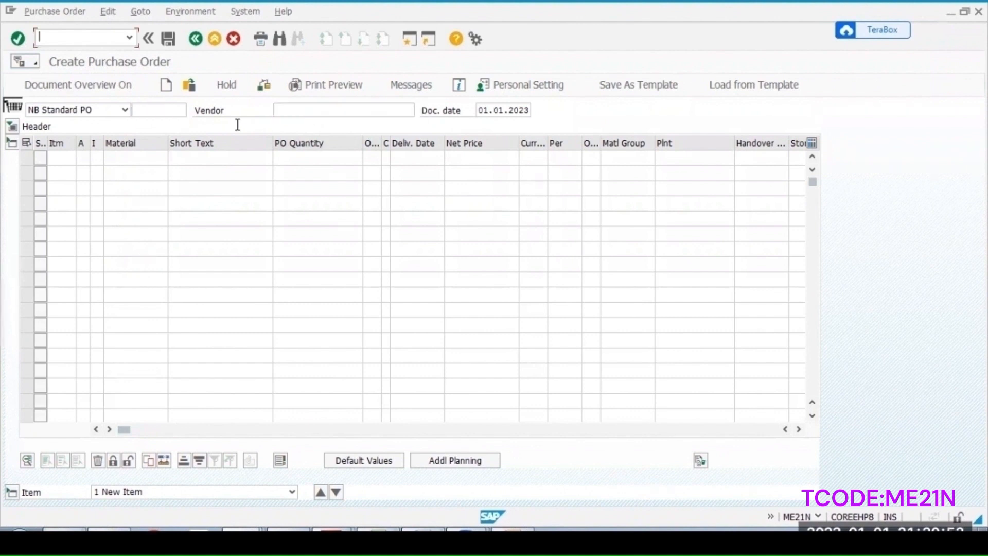
{"action": "left_click", "coordinate": [291, 111]}
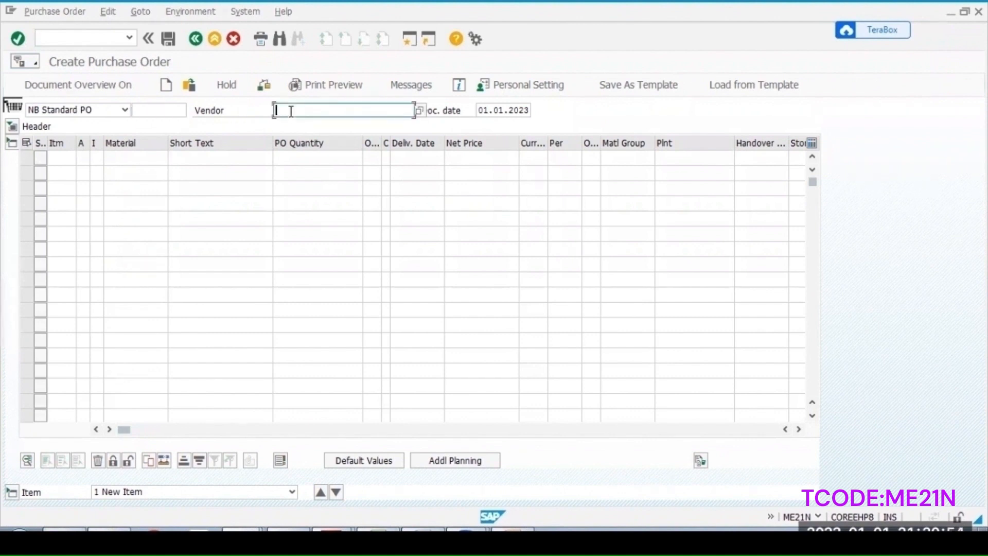
{"action": "left_click", "coordinate": [290, 111]}
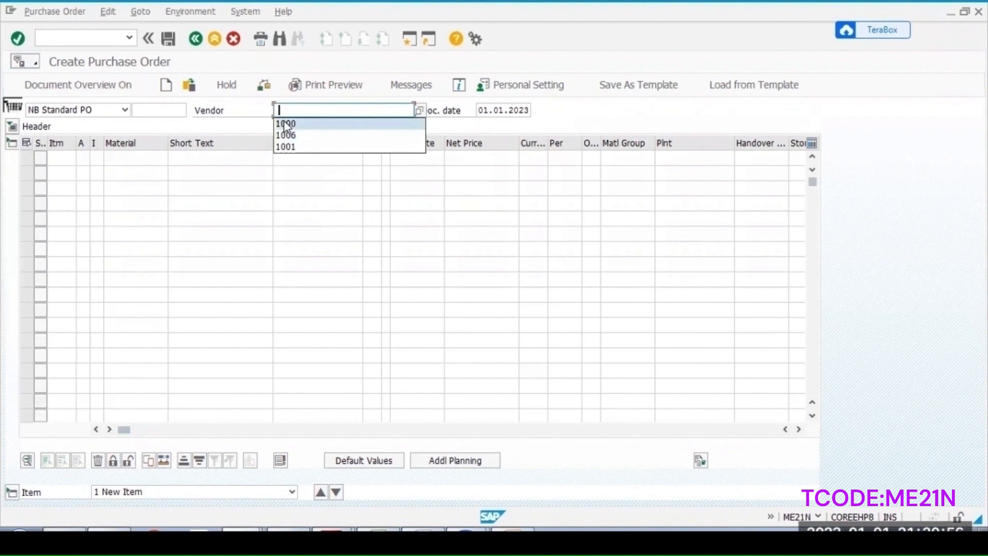
{"action": "left_click", "coordinate": [286, 124]}
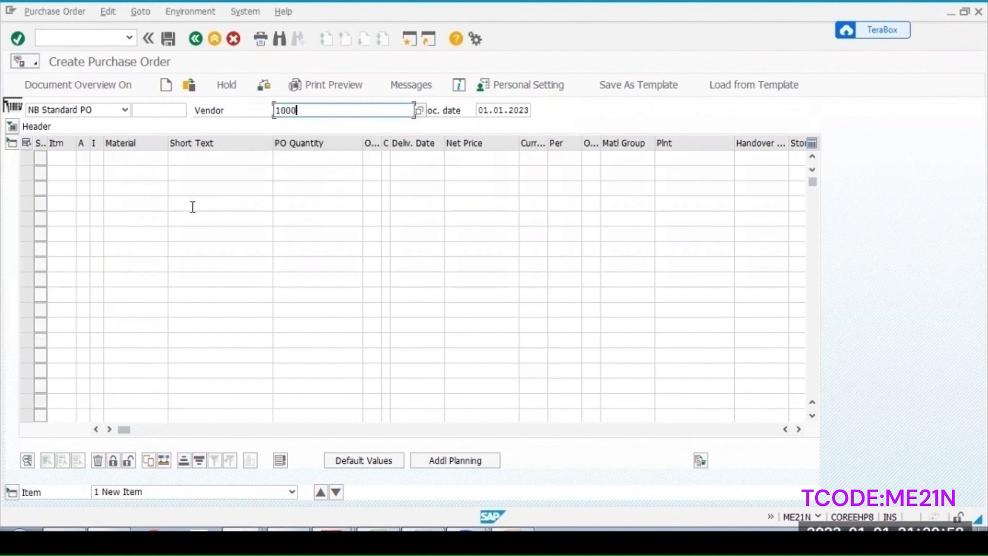
{"action": "key", "text": "Return"}
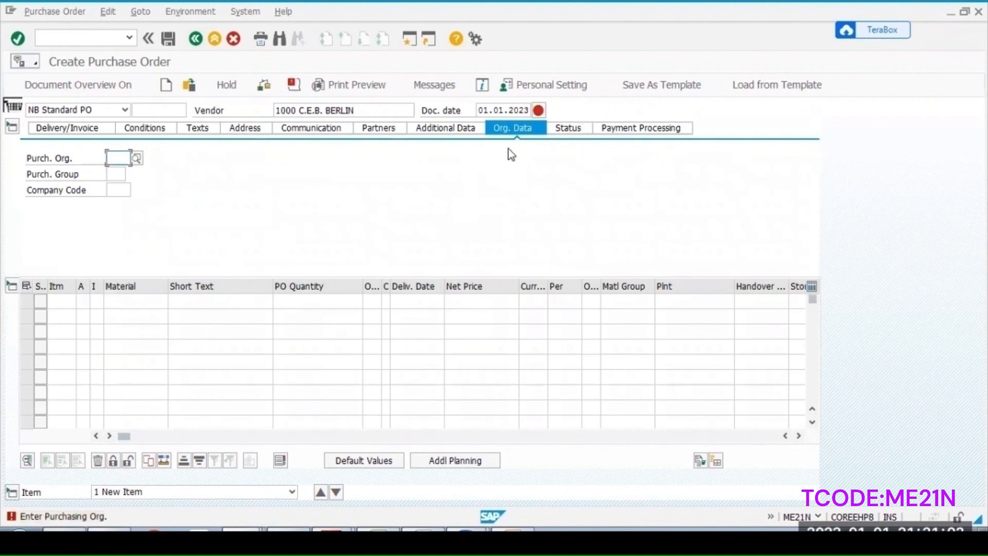
- Set purchasing organization 1000, purchasing group 001 and company code 1000 in the header organizational data
{"action": "left_click", "coordinate": [117, 158]}
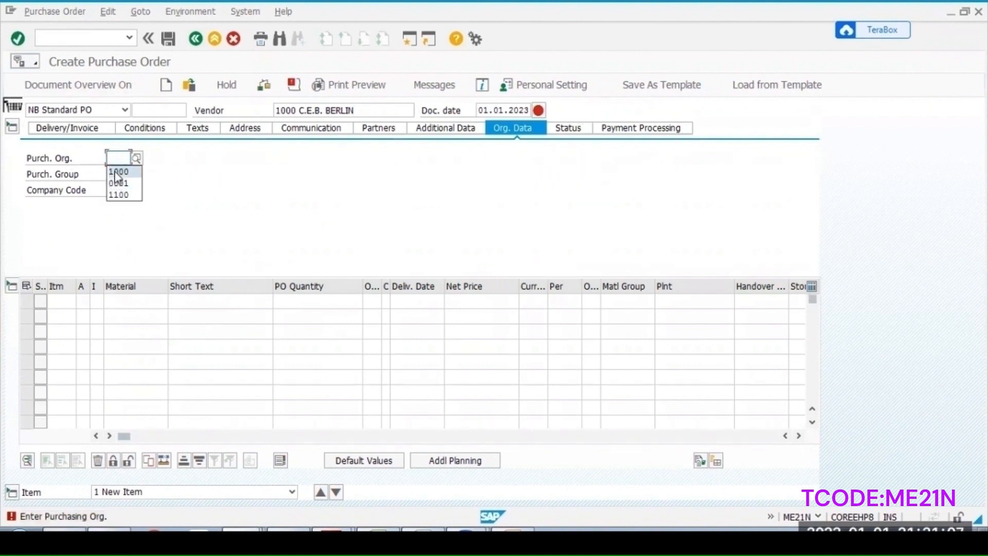
{"action": "left_click", "coordinate": [117, 172]}
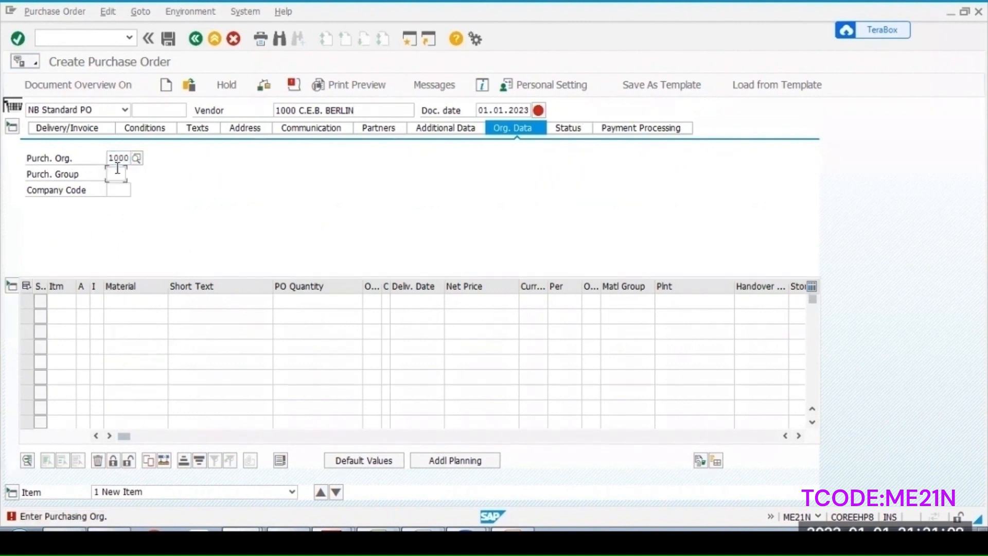
{"action": "left_click", "coordinate": [118, 174]}
{"action": "left_click", "coordinate": [121, 173]}
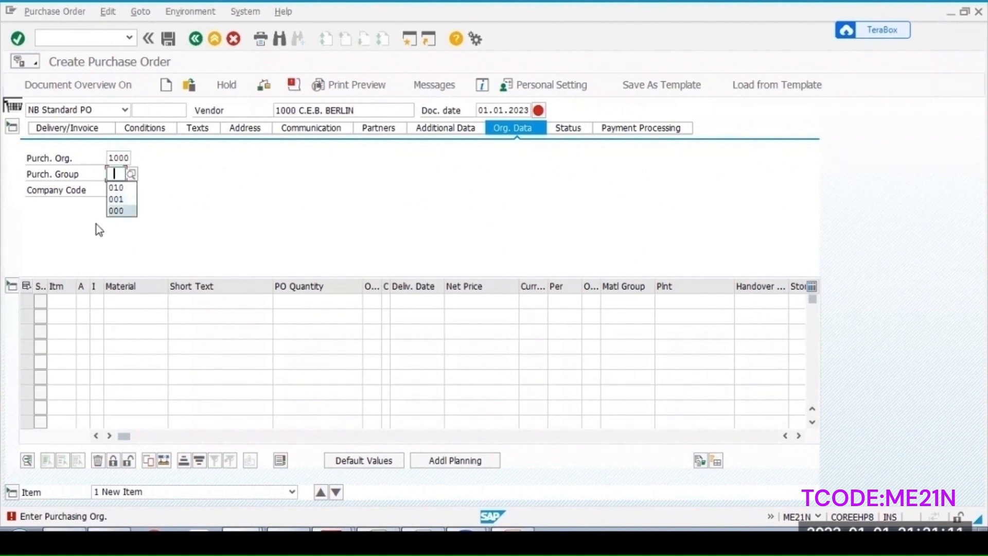
{"action": "left_click", "coordinate": [113, 200]}
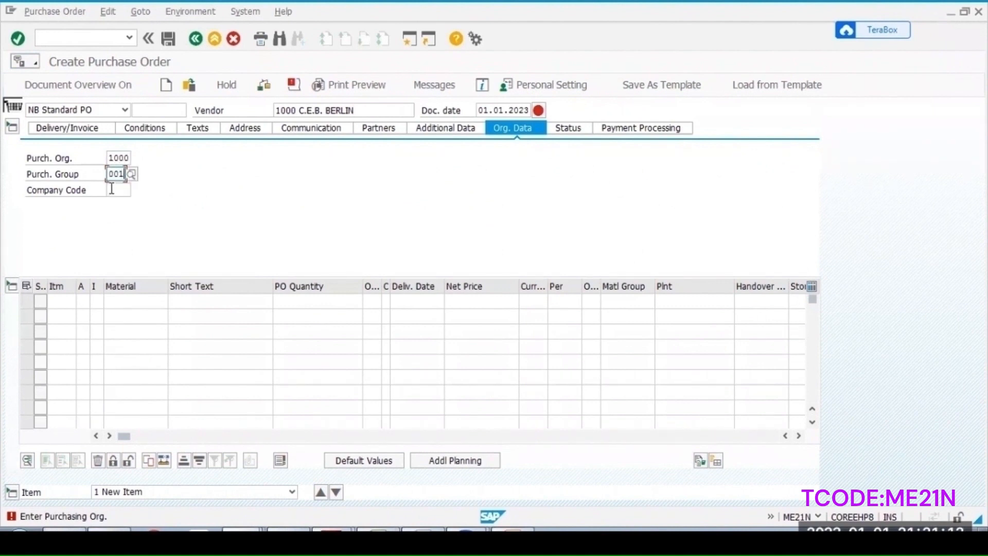
{"action": "left_click", "coordinate": [111, 189]}
{"action": "left_click", "coordinate": [112, 189]}
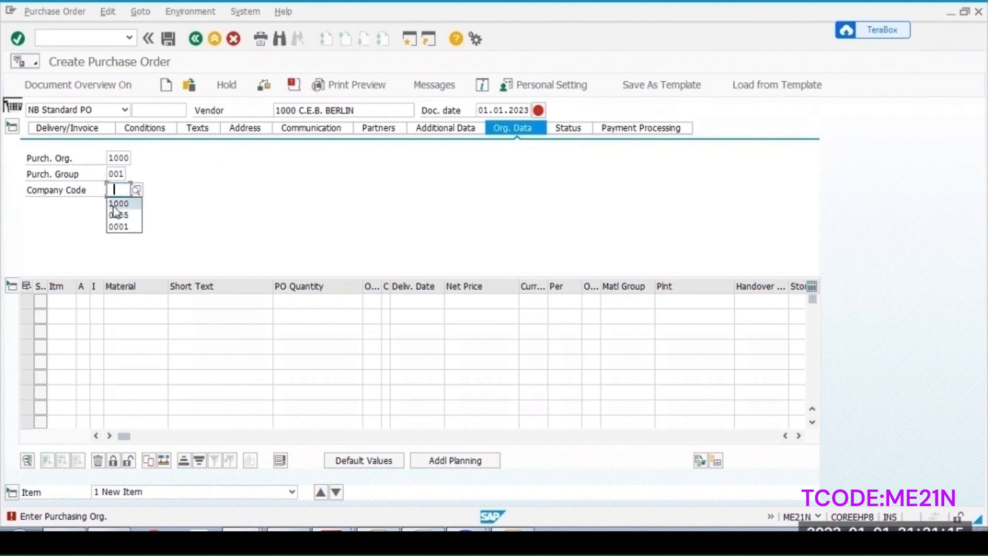
{"action": "left_click", "coordinate": [115, 204]}
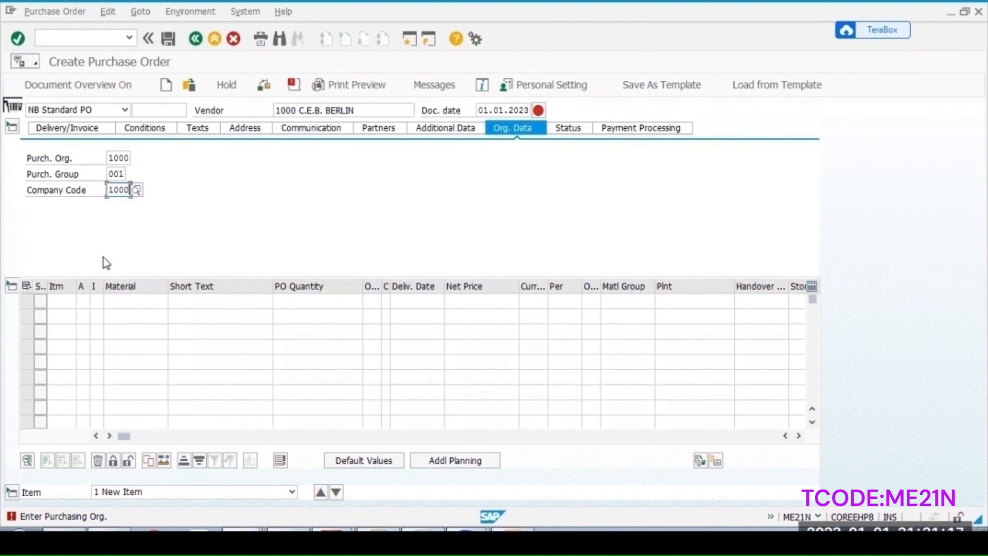
{"action": "key", "text": "Return"}
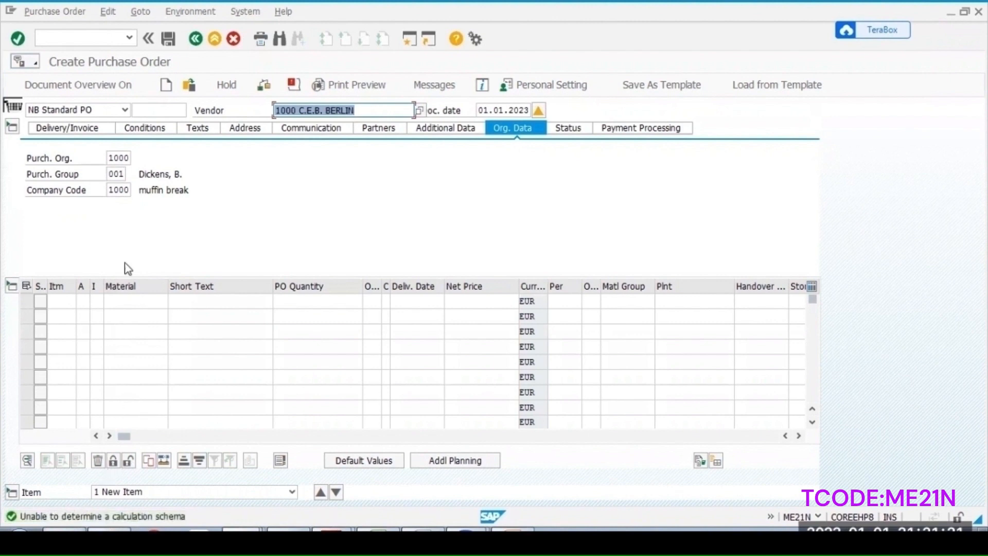
- Add an item for material 1020 in plant 1100 with a PO quantity of 25
{"action": "left_click", "coordinate": [122, 301]}
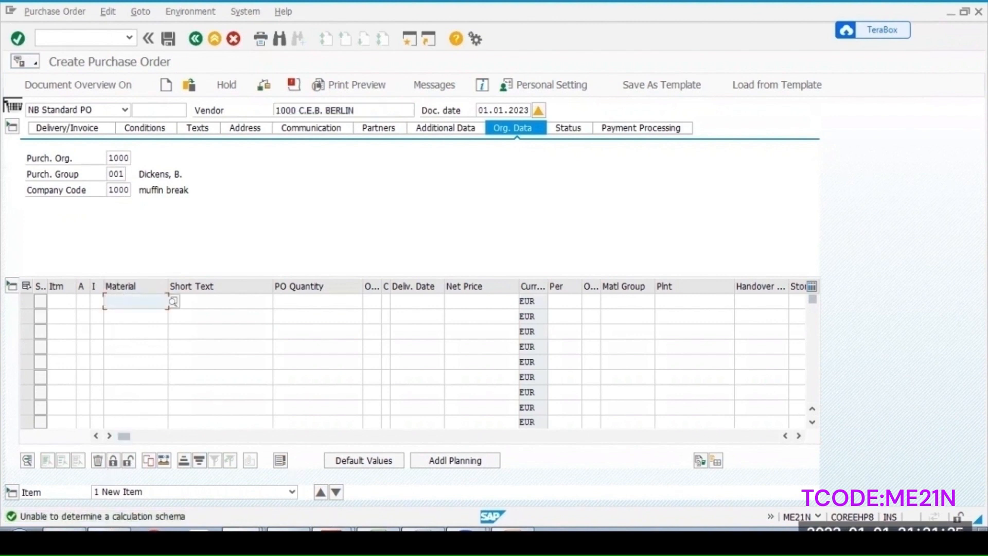
{"action": "type", "text": "1020"}
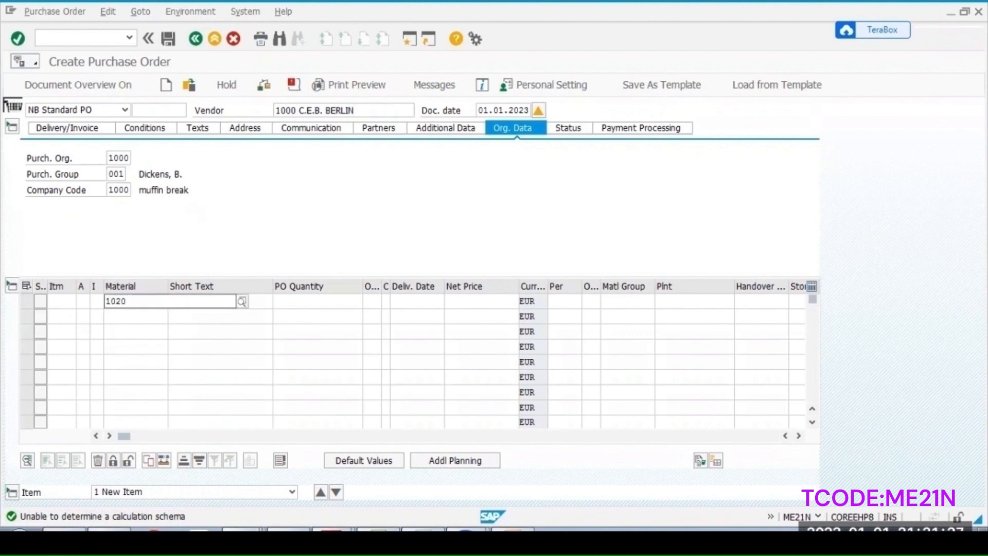
{"action": "key", "text": "Return"}
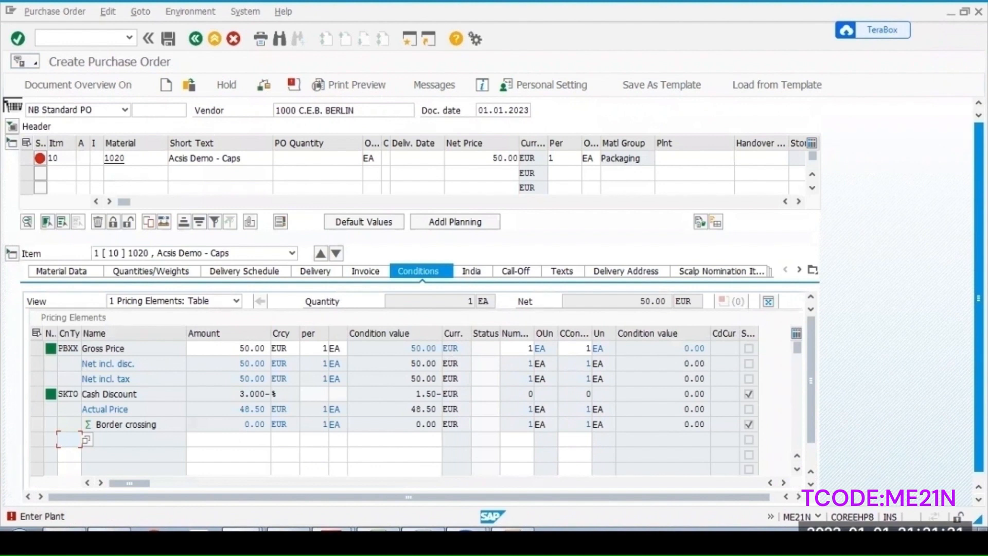
{"action": "left_click", "coordinate": [688, 163]}
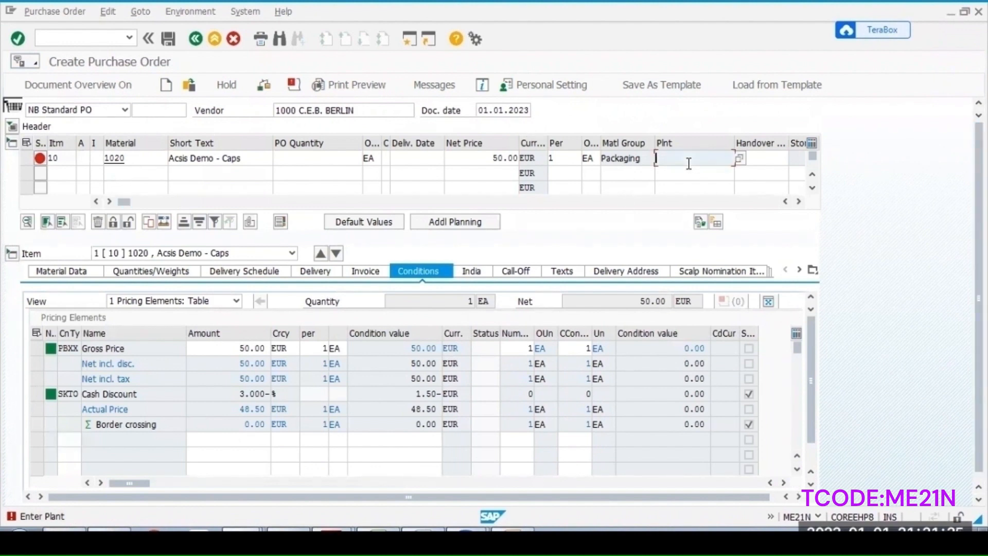
{"action": "type", "text": "1100"}
{"action": "key", "text": "Return"}
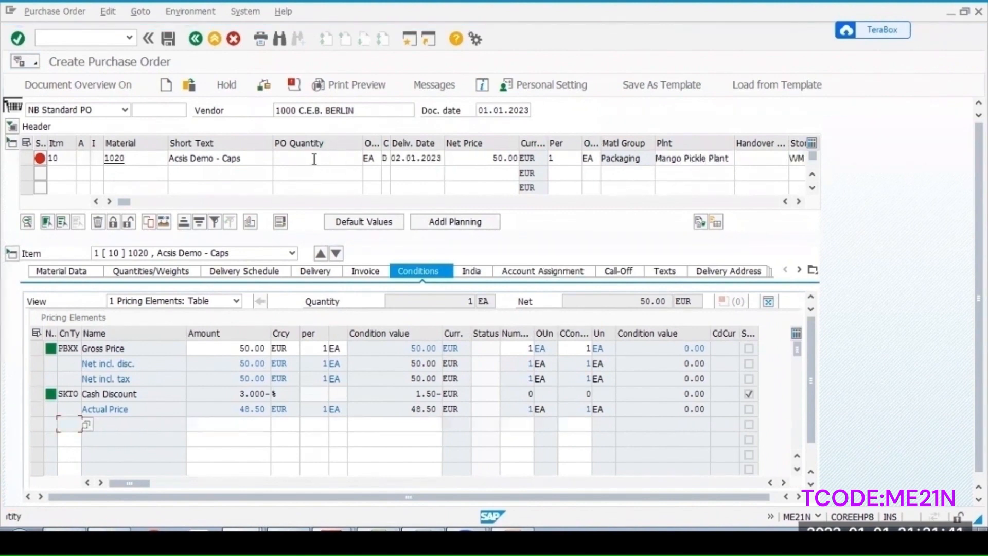
{"action": "left_click", "coordinate": [313, 157]}
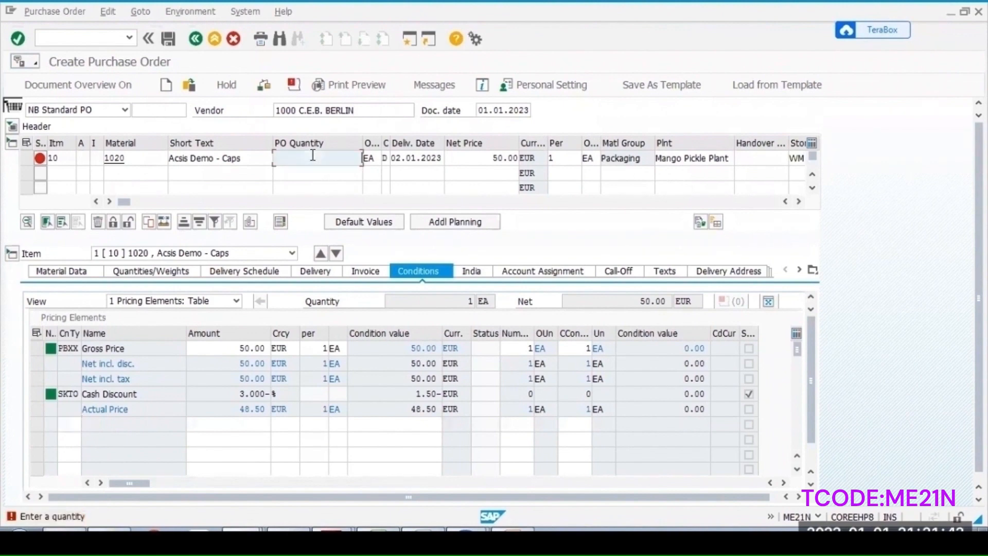
{"action": "type", "text": "25"}
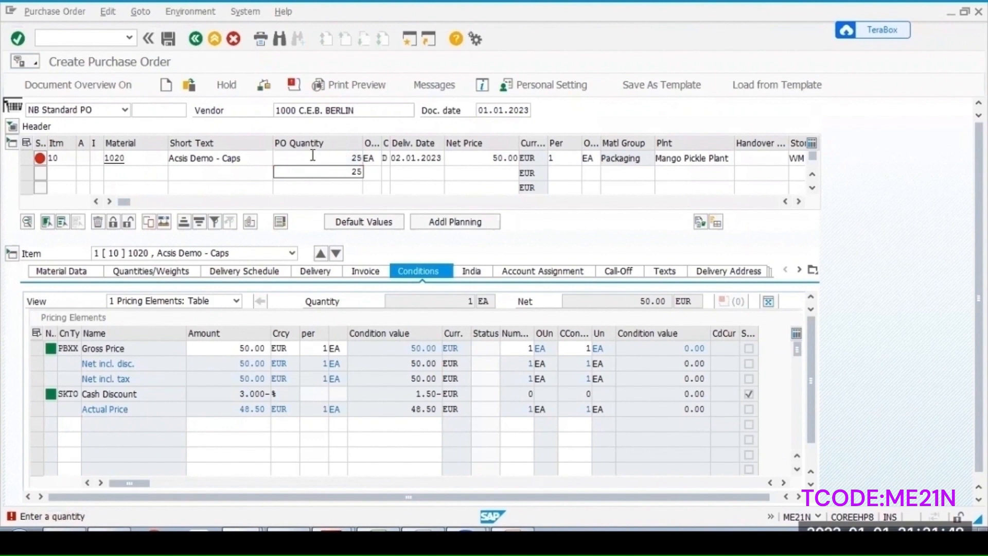
{"action": "key", "text": "Return"}
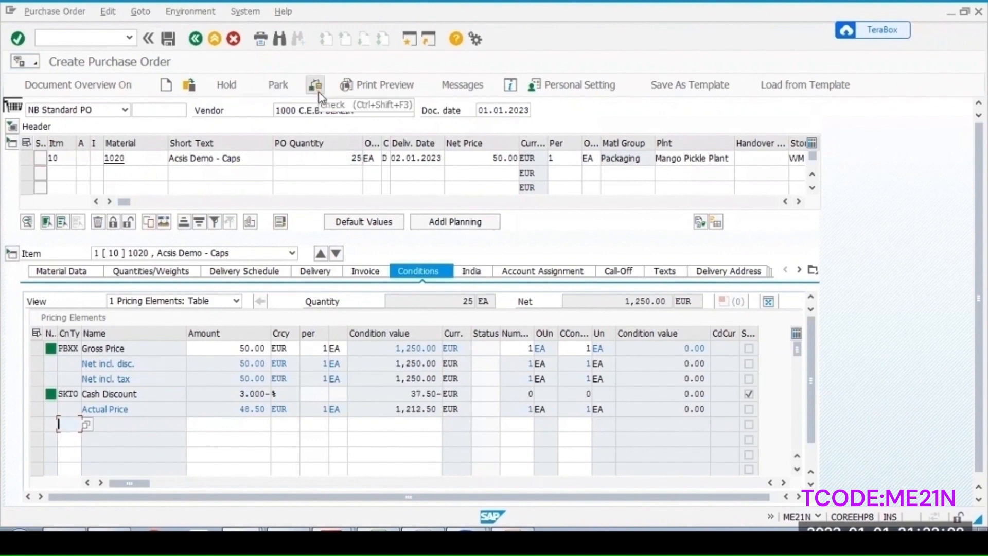
- Check the purchase order, review the check message details, and save the purchase order
{"action": "left_click", "coordinate": [315, 86]}
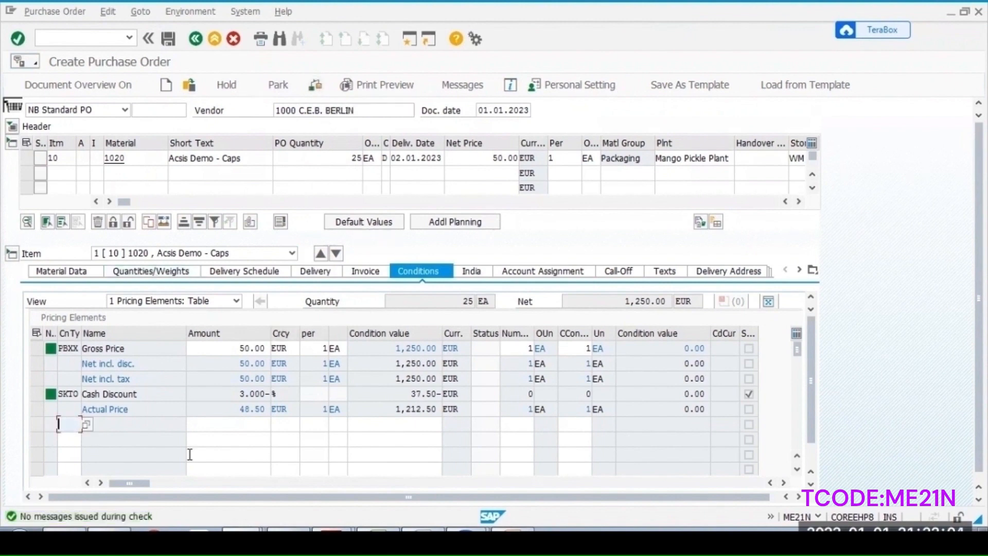
{"action": "double_click", "coordinate": [81, 516]}
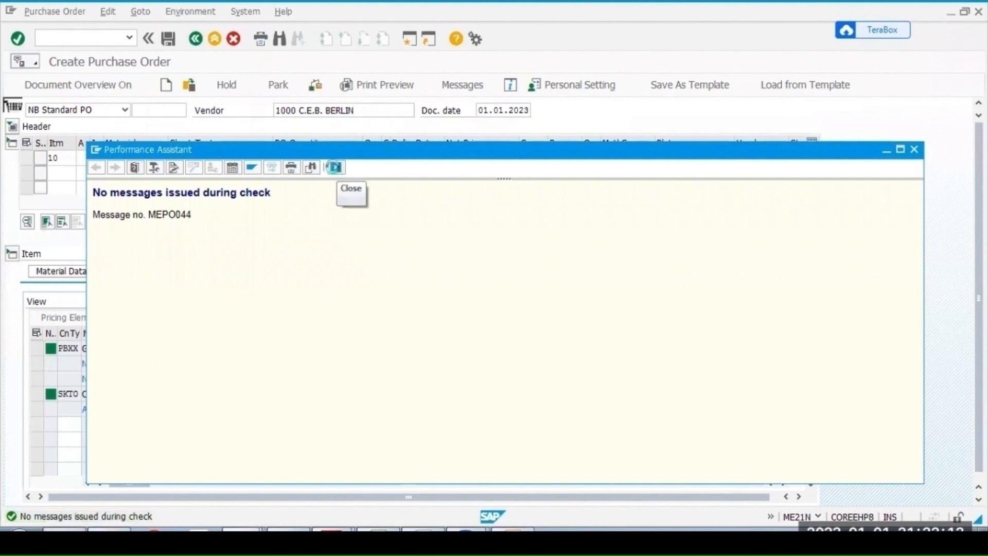
{"action": "left_click", "coordinate": [336, 168]}
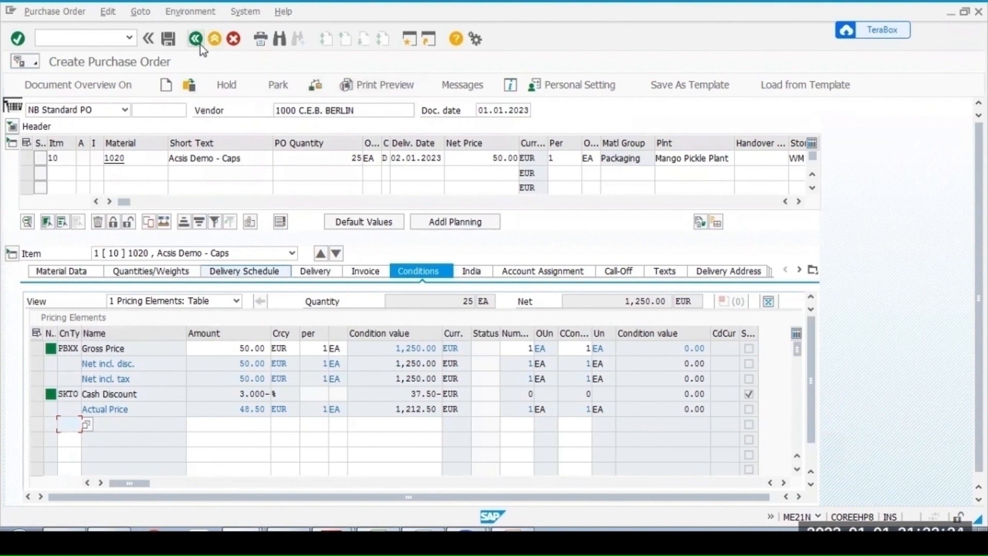
{"action": "left_click", "coordinate": [169, 40]}
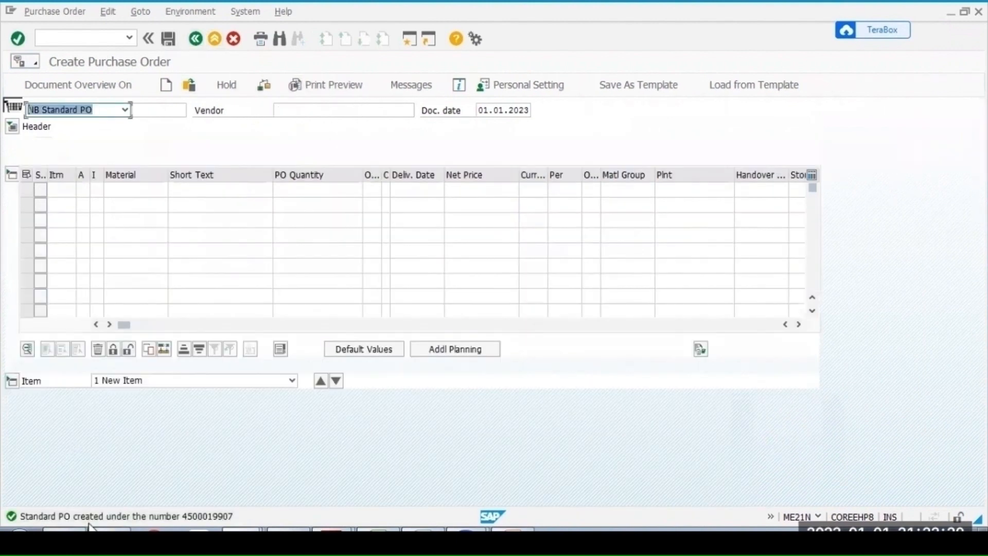
- Open the save message details and select the new purchase order number
{"action": "double_click", "coordinate": [131, 517]}
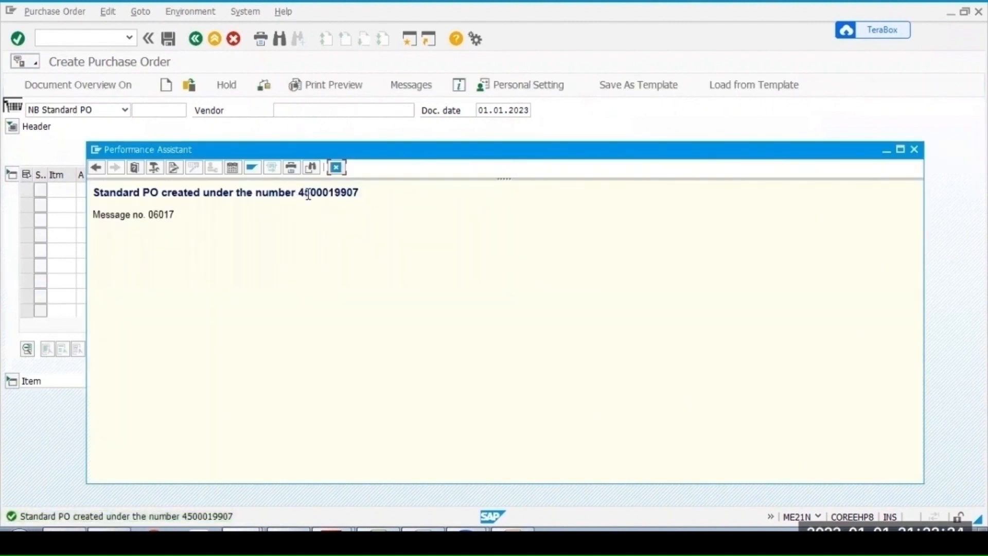
{"action": "left_click_drag", "start_coordinate": [300, 193], "coordinate": [319, 193]}
{"action": "left_click_drag", "start_coordinate": [319, 193], "coordinate": [360, 192]}
{"action": "key", "text": "ctrl+c"}
- Open transaction ME23N to display the newly created purchase order
{"action": "type", "text": "/nme"}
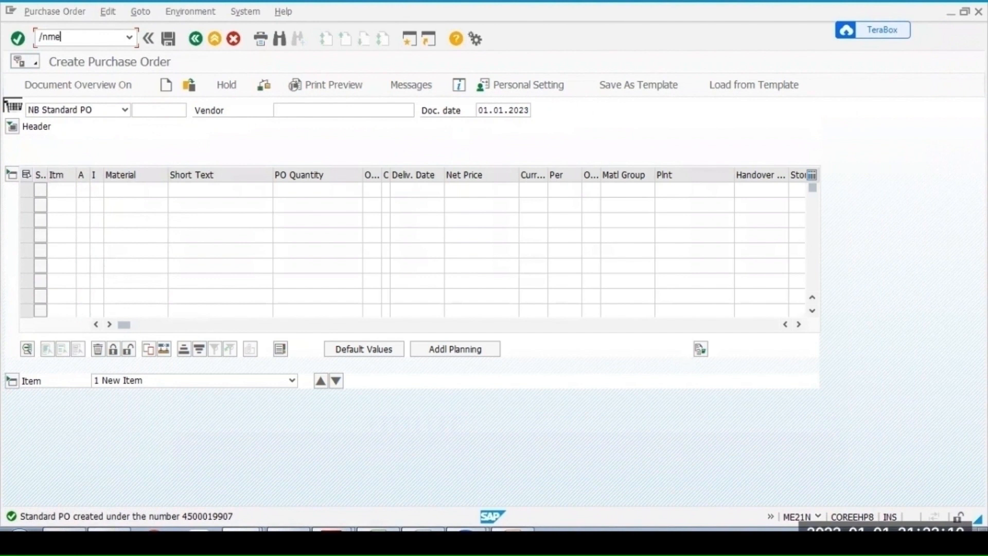
{"action": "type", "text": "23"}
{"action": "key", "text": "Return"}
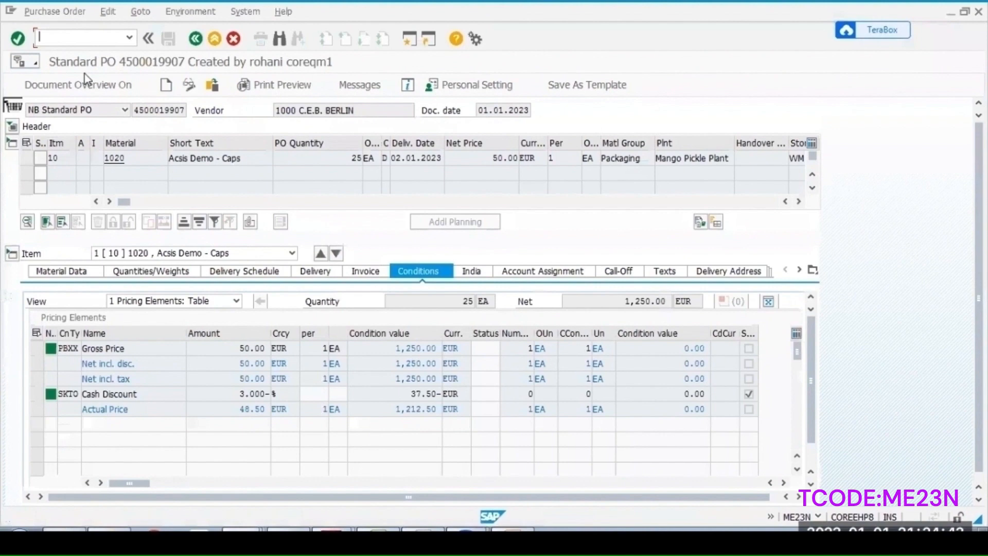
- Open transaction MIGO and choose A01 Goods Receipt with reference R01 Purchase Order
{"action": "left_click", "coordinate": [76, 37]}
{"action": "type", "text": "/nm"}
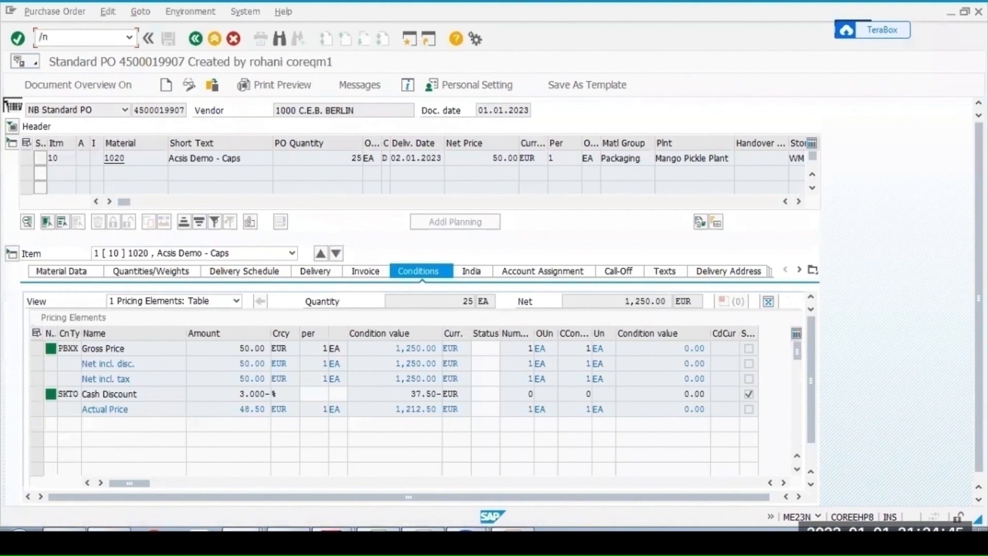
{"action": "type", "text": "igo"}
{"action": "key", "text": "Return"}
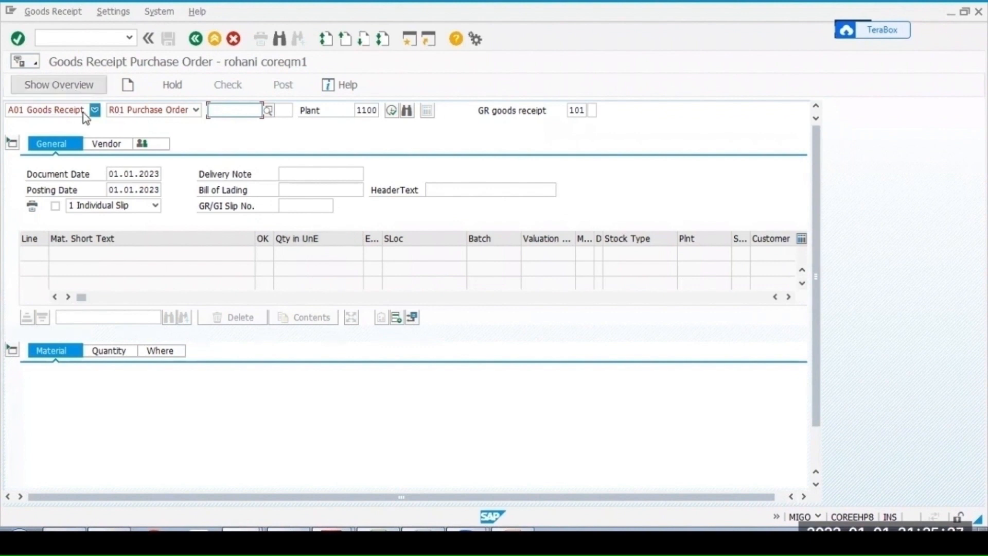
{"action": "left_click", "coordinate": [94, 111]}
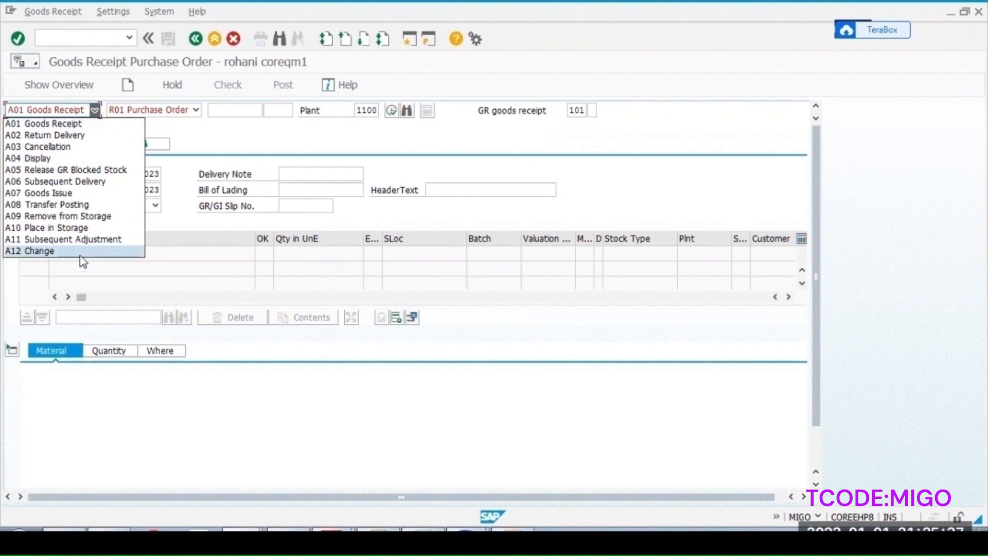
{"action": "left_click", "coordinate": [73, 110]}
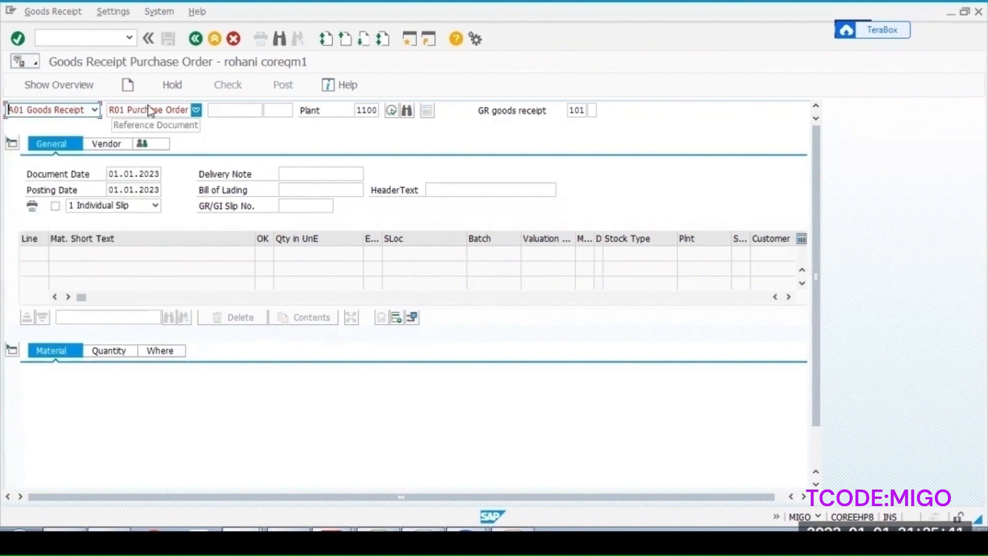
{"action": "left_click", "coordinate": [150, 111]}
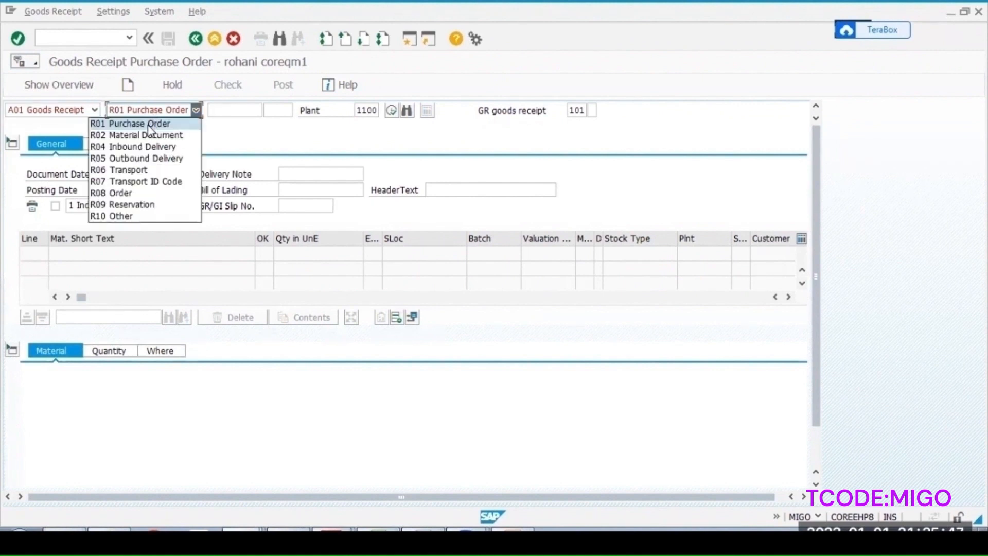
{"action": "left_click", "coordinate": [150, 124]}
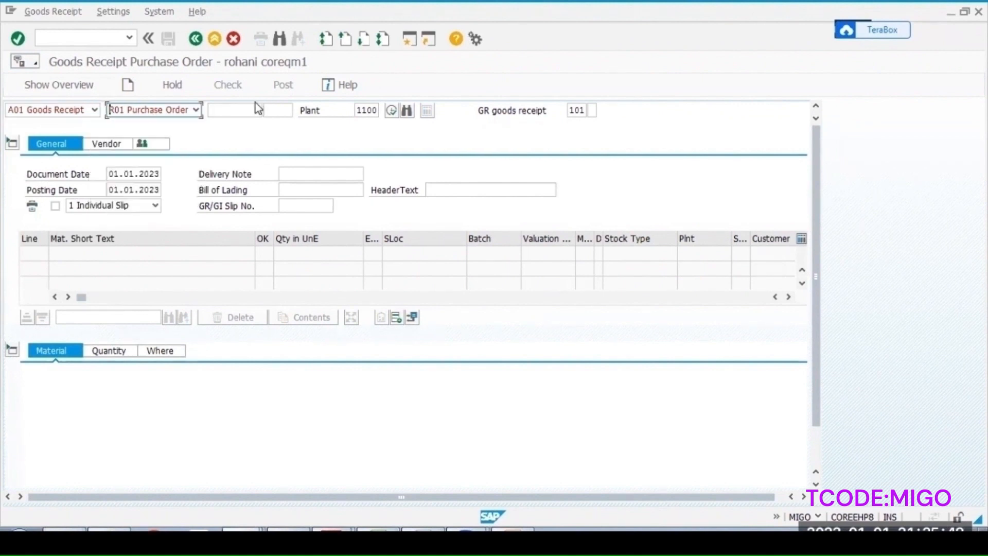
- Paste the new purchase order number as the reference and load it into the goods receipt
{"action": "left_click", "coordinate": [238, 109]}
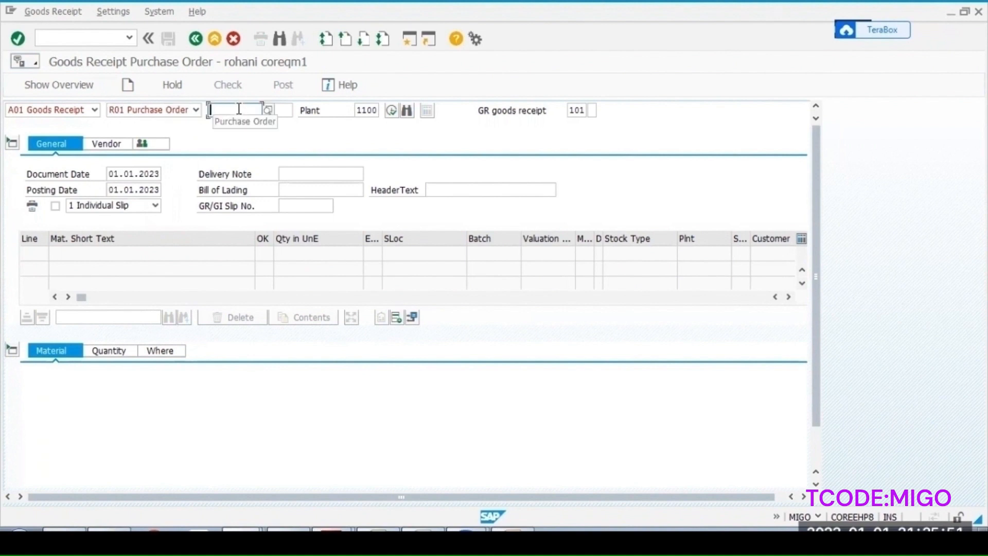
{"action": "key", "text": "ctrl+v"}
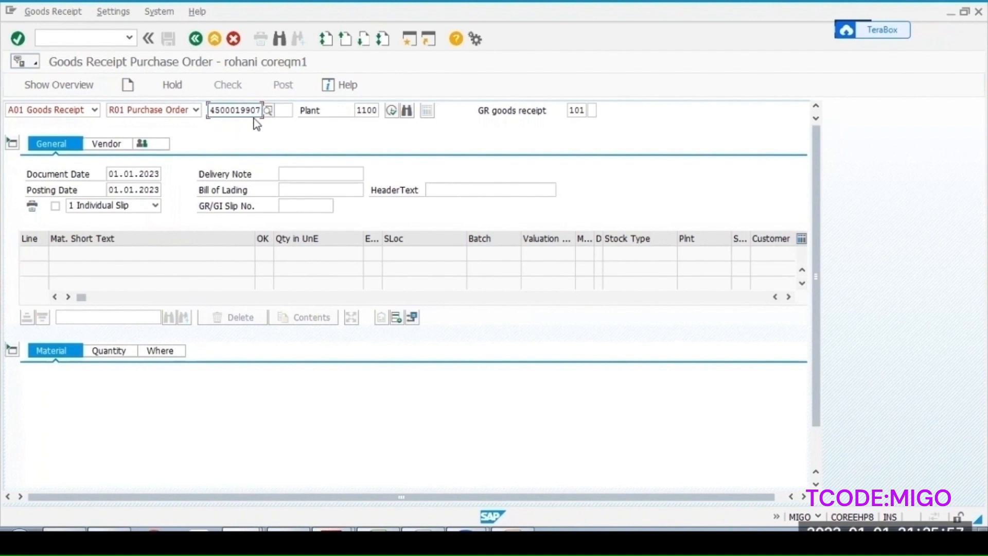
{"action": "key", "text": "Return"}
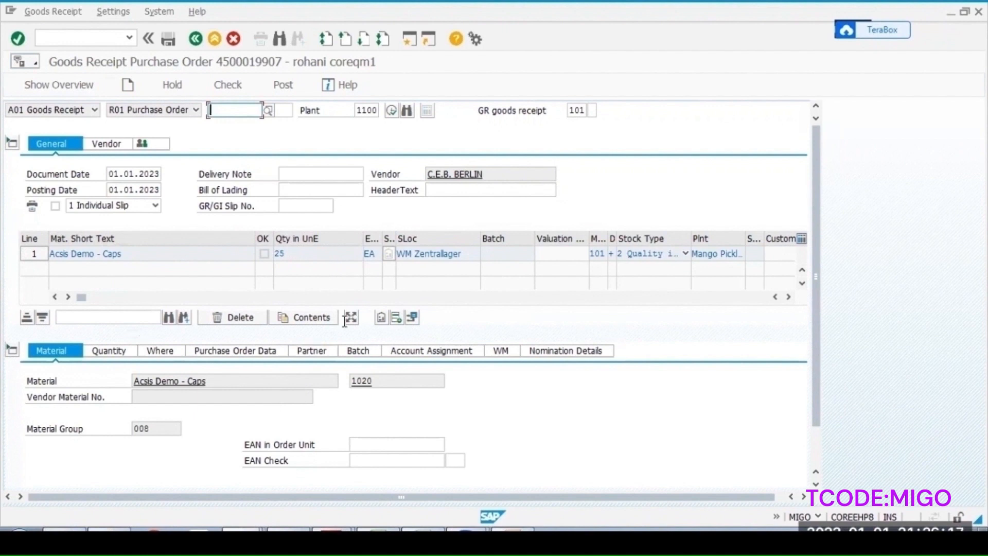
- Review the movement type options and keep 101 Goods receipt for purchase order
{"action": "left_click", "coordinate": [580, 109]}
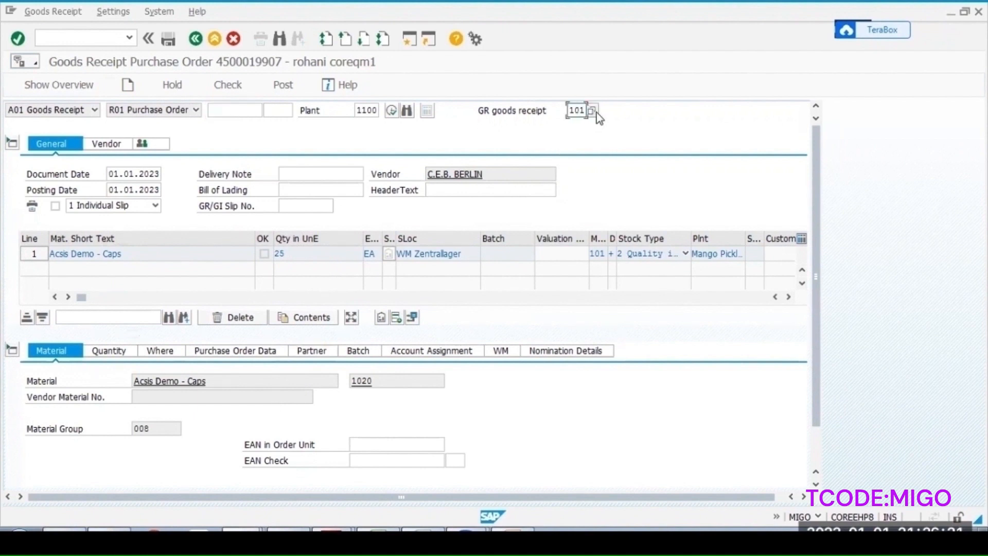
{"action": "left_click", "coordinate": [593, 110]}
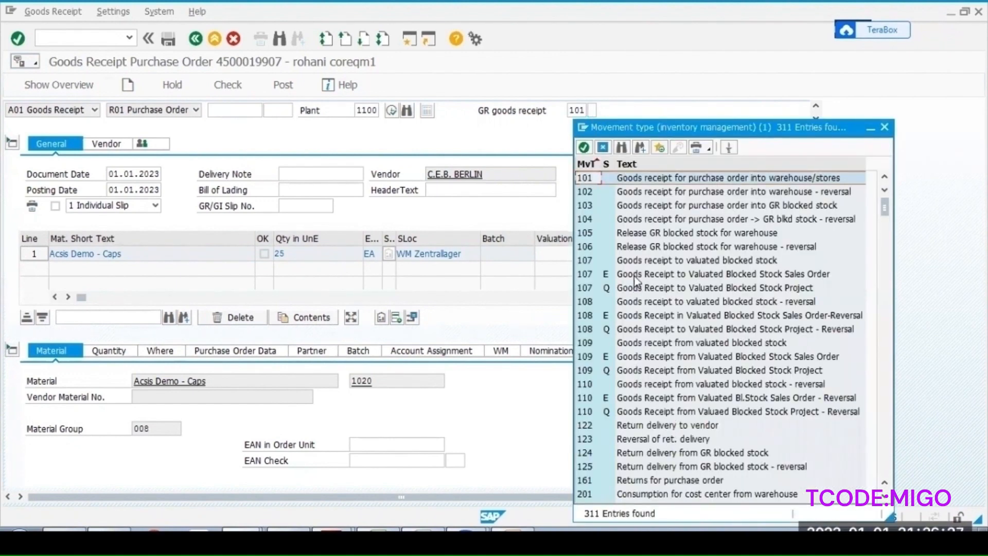
{"action": "left_click", "coordinate": [581, 177]}
{"action": "left_click", "coordinate": [885, 128]}
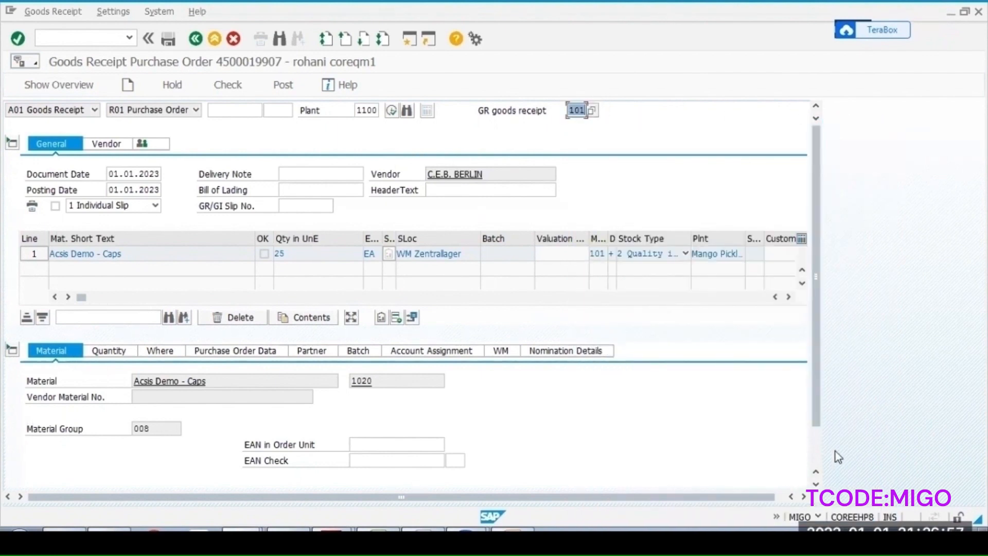
- Check the goods receipt and flag the line item as OK, closing the batch creation log
{"action": "scroll", "coordinate": [214, 93], "scroll_direction": "down", "scroll_amount": 3}
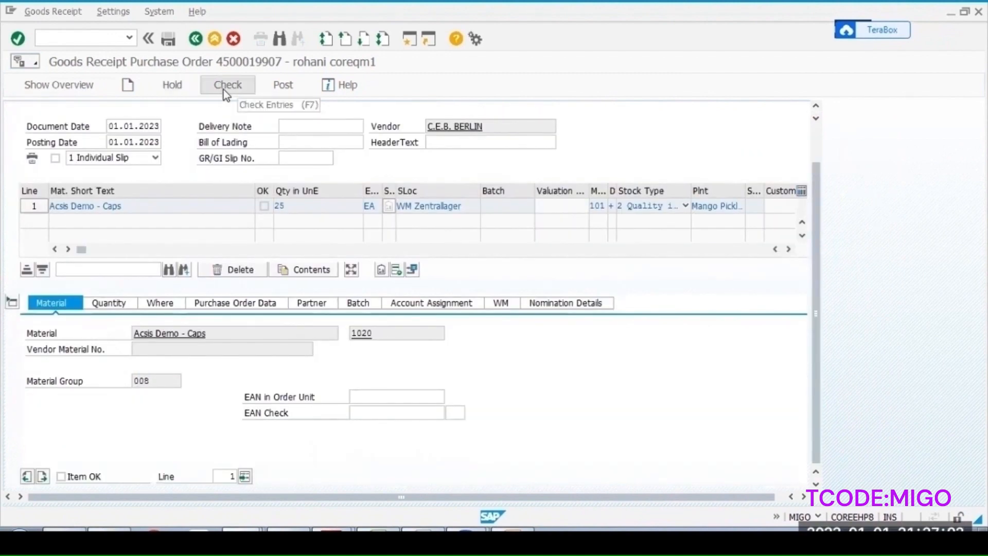
{"action": "left_click", "coordinate": [224, 89]}
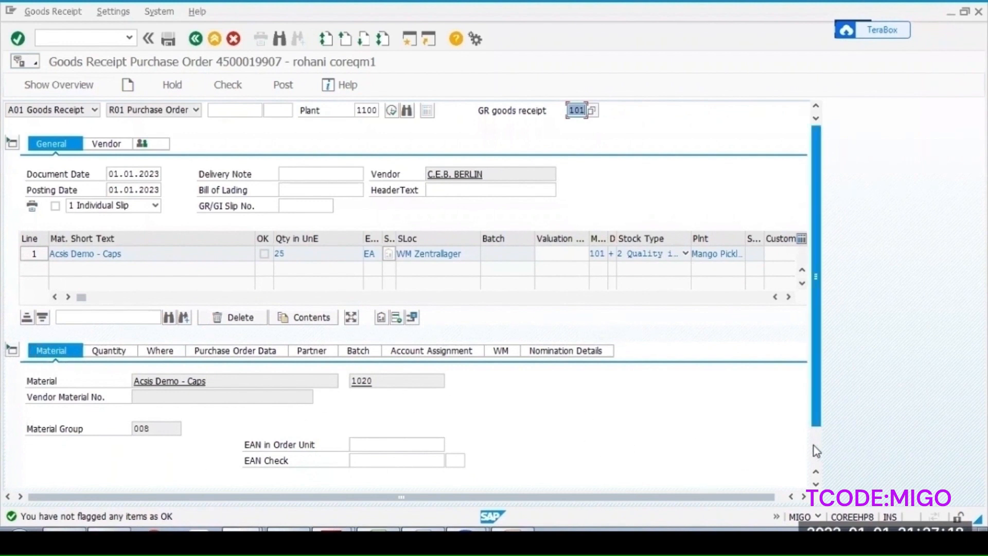
{"action": "scroll", "coordinate": [817, 451], "scroll_direction": "down", "scroll_amount": 3}
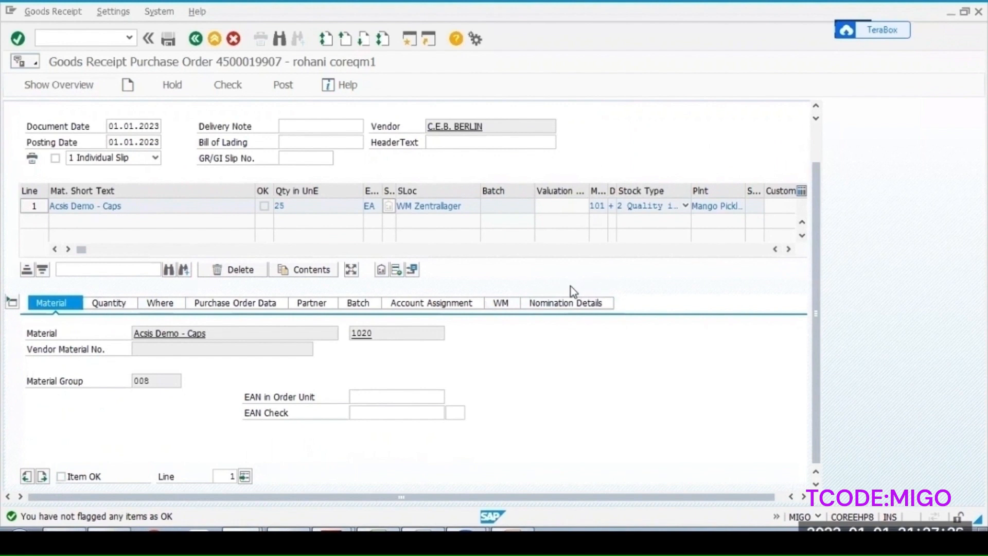
{"action": "left_click", "coordinate": [59, 480]}
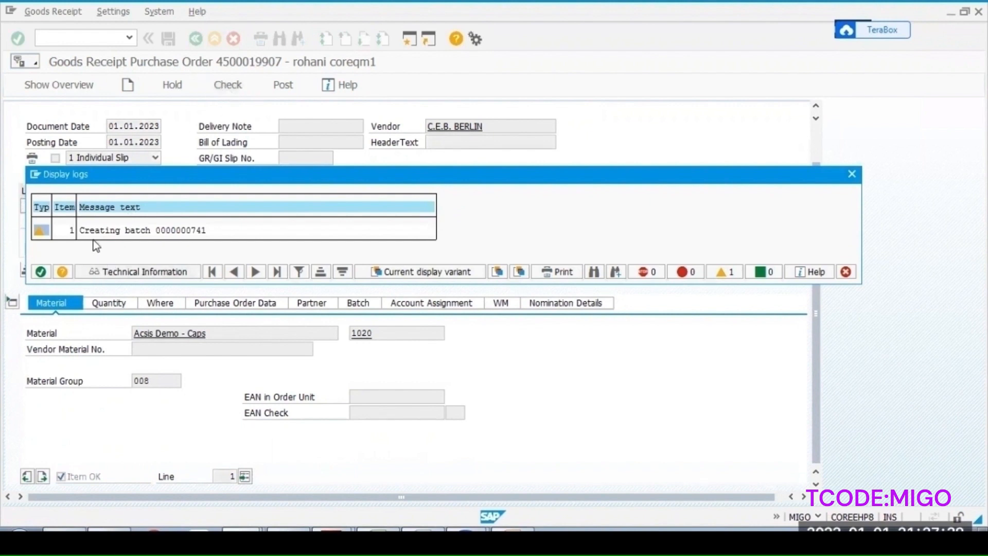
{"action": "left_click", "coordinate": [41, 272]}
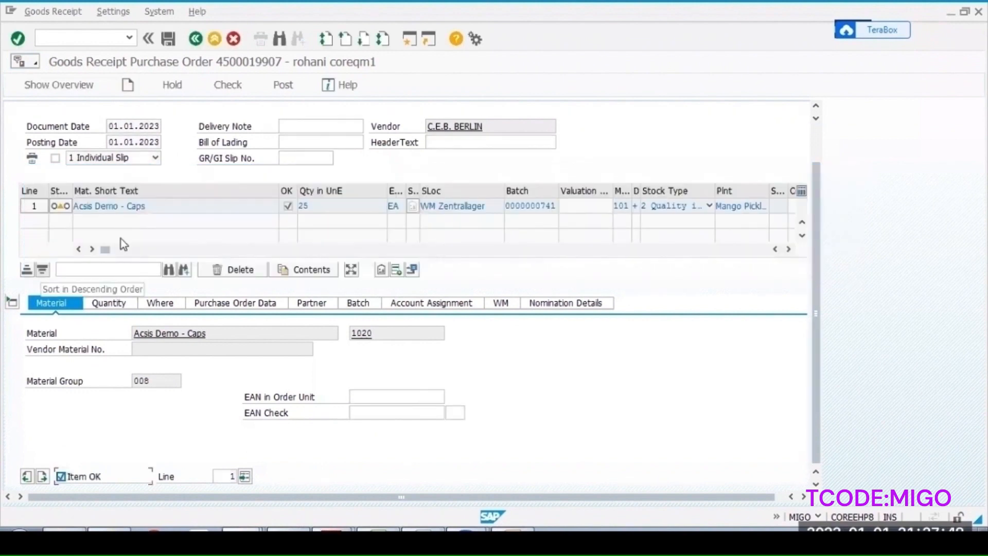
- Check the document again and post the goods receipt
{"action": "left_click", "coordinate": [228, 85]}
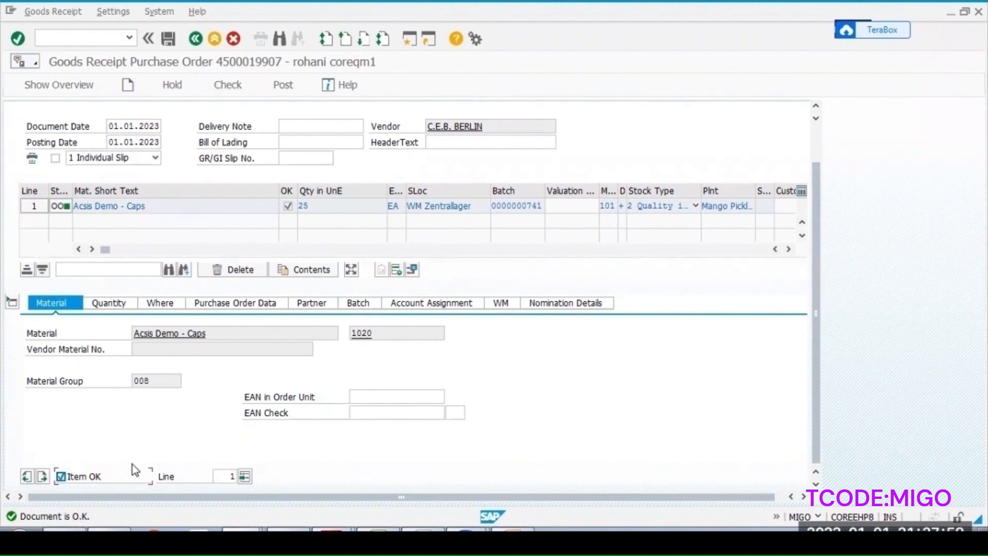
{"action": "left_click", "coordinate": [284, 86]}
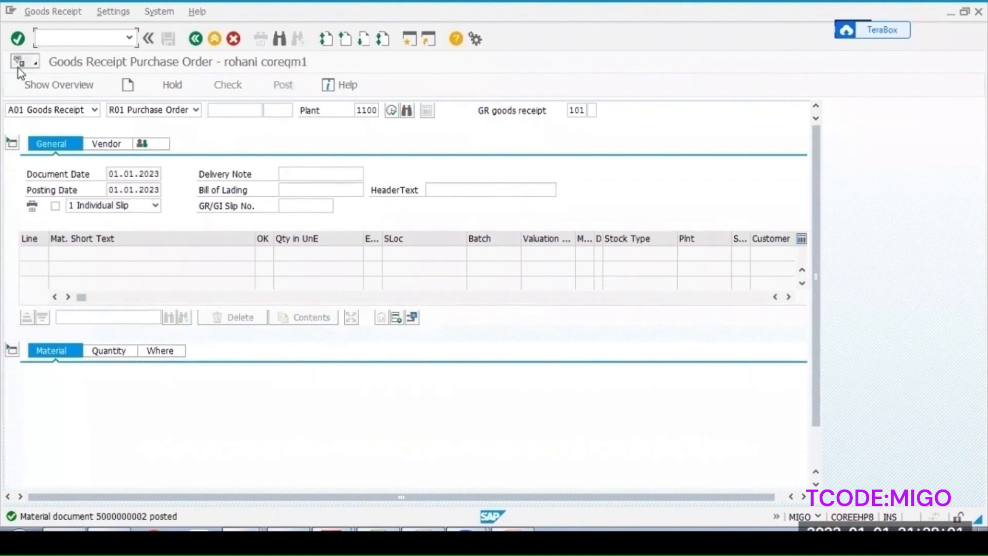
{"action": "left_click", "coordinate": [55, 109]}
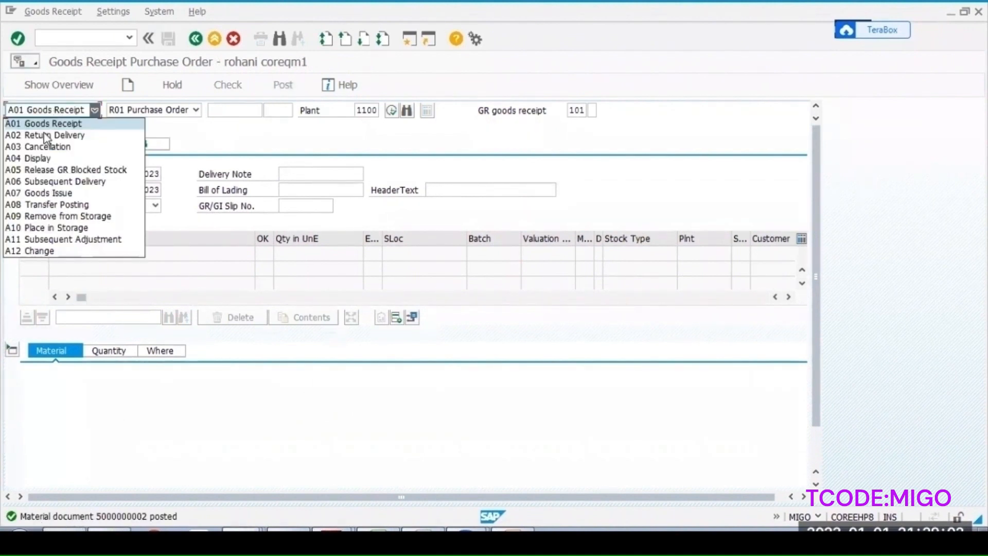
{"action": "left_click", "coordinate": [36, 160]}
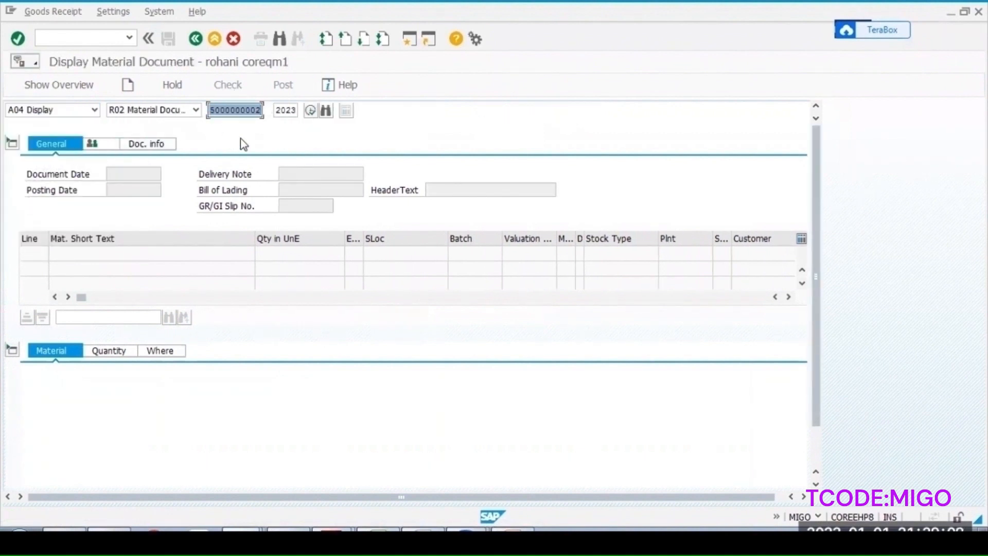
{"action": "key", "text": "Return"}
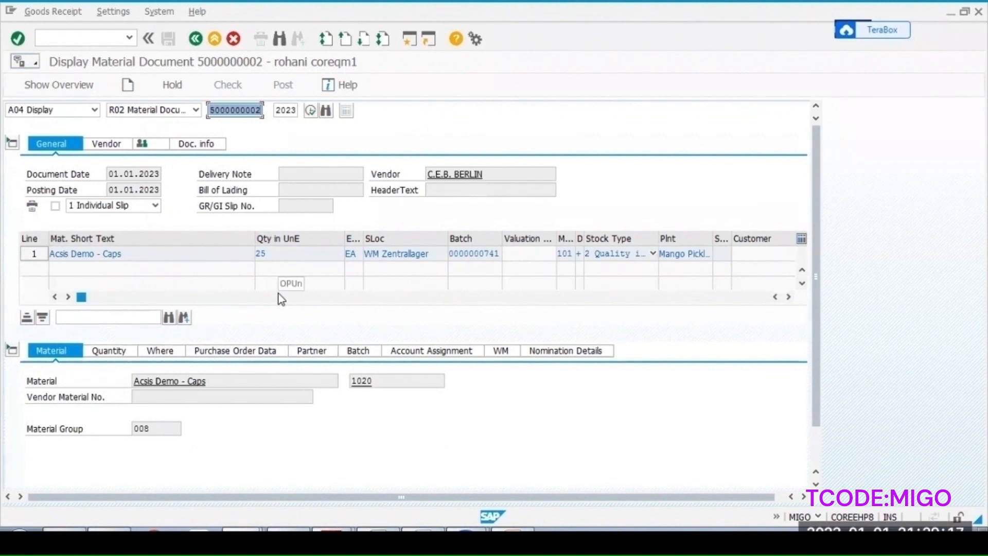
- Open the inspection lot from the document's quantity data and copy the inspection lot number
{"action": "left_click", "coordinate": [109, 351]}
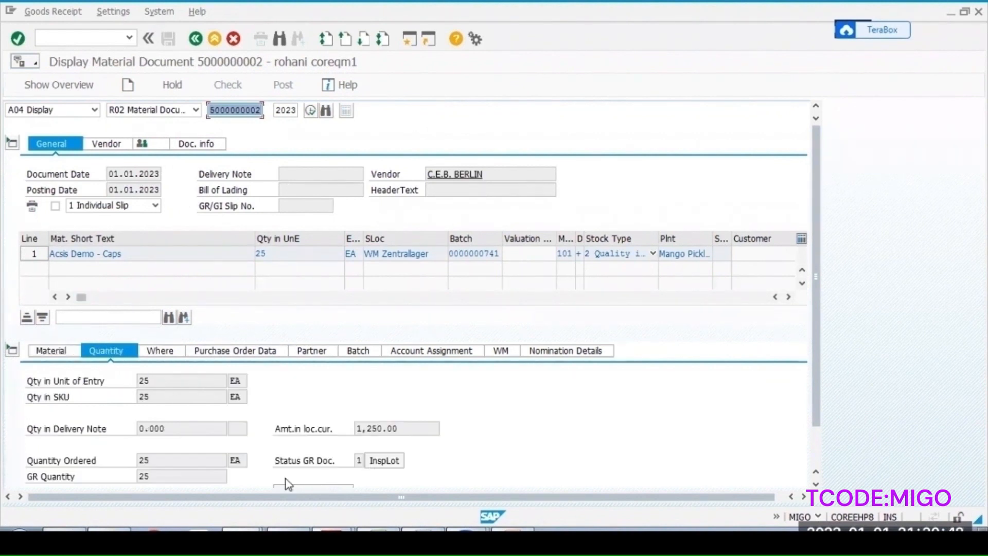
{"action": "left_click", "coordinate": [393, 463]}
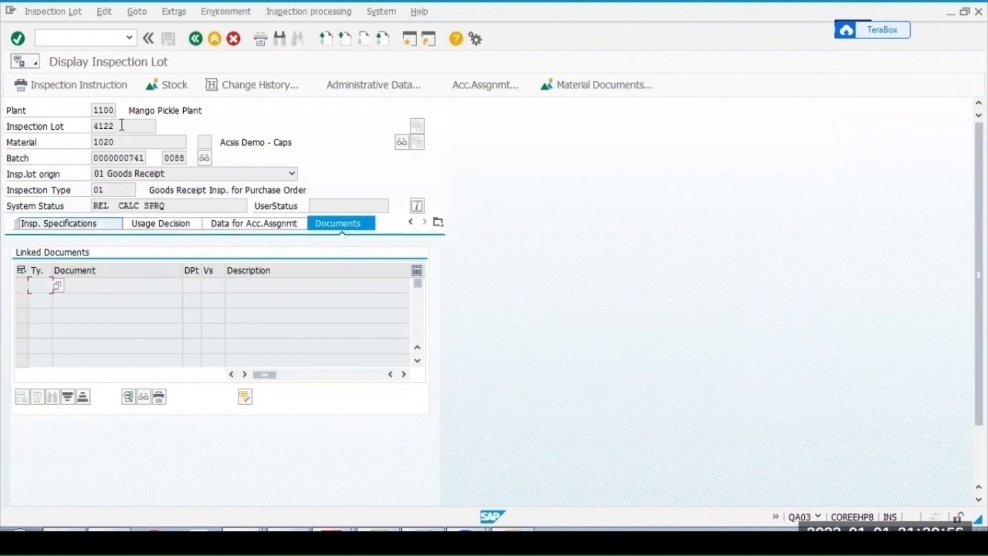
{"action": "left_click", "coordinate": [122, 125]}
{"action": "left_click_drag", "start_coordinate": [119, 126], "coordinate": [84, 127]}
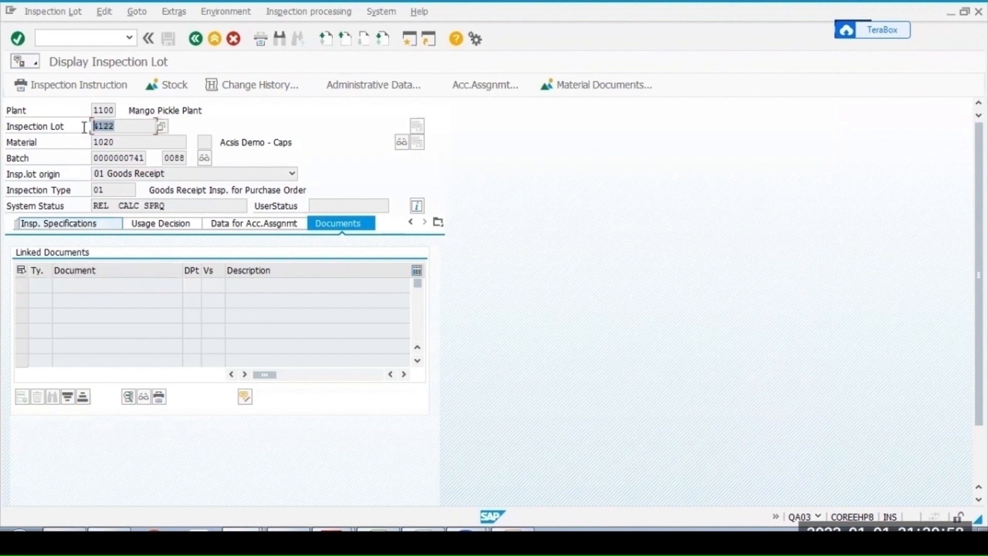
{"action": "key", "text": "ctrl+c"}
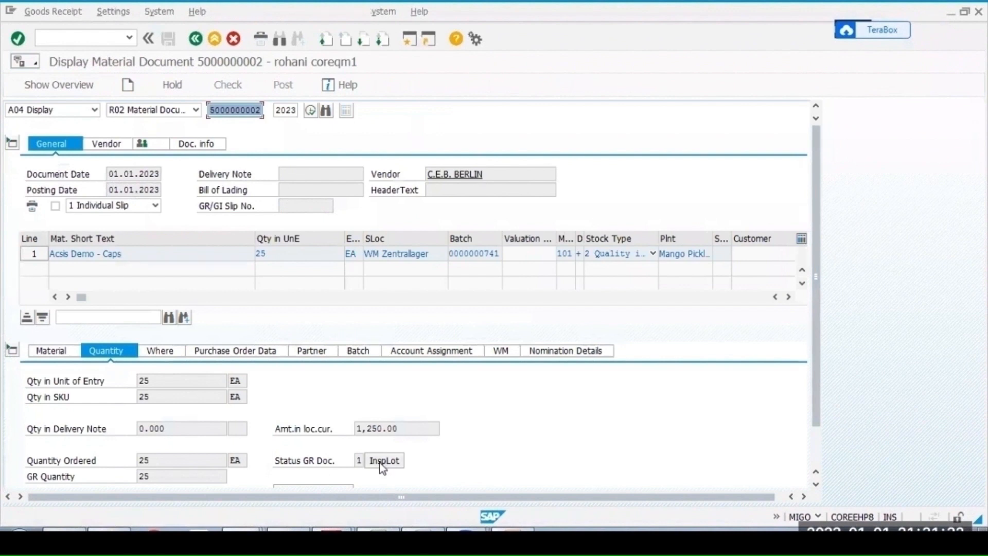
- Open transaction MMBE and display the stock overview for material 1020 in plant 1100
{"action": "left_click", "coordinate": [160, 356]}
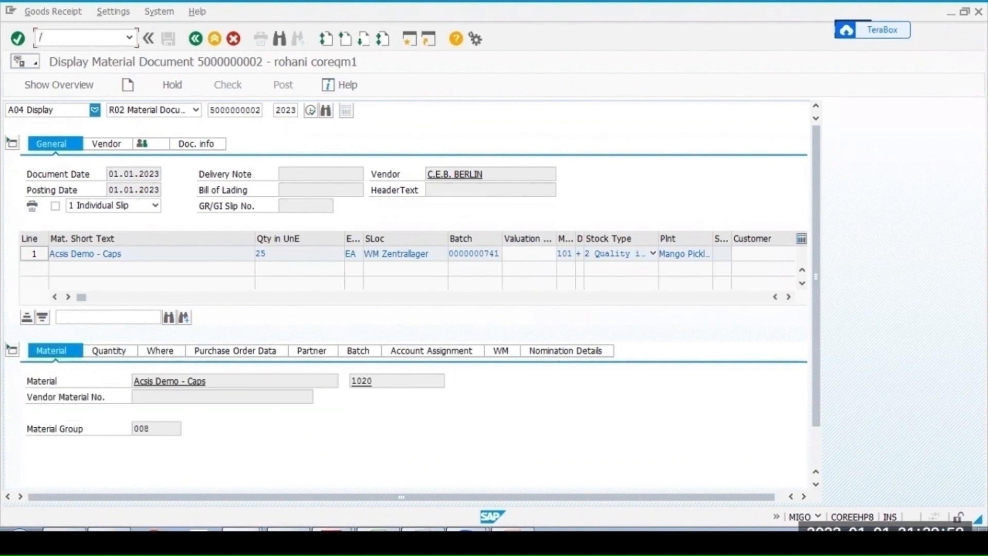
{"action": "type", "text": "n"}
{"action": "type", "text": "migo"}
{"action": "key", "text": "Return"}
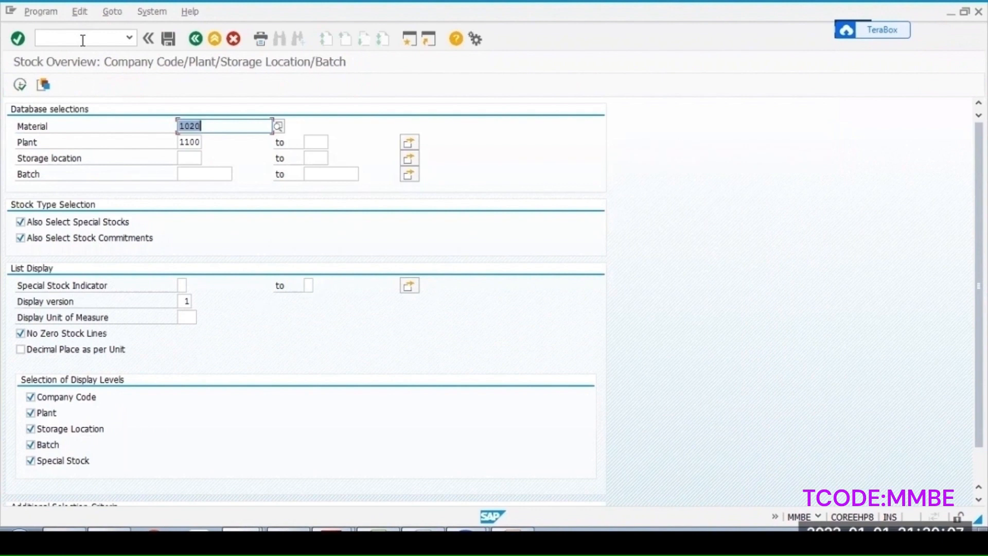
{"action": "left_click", "coordinate": [21, 85]}
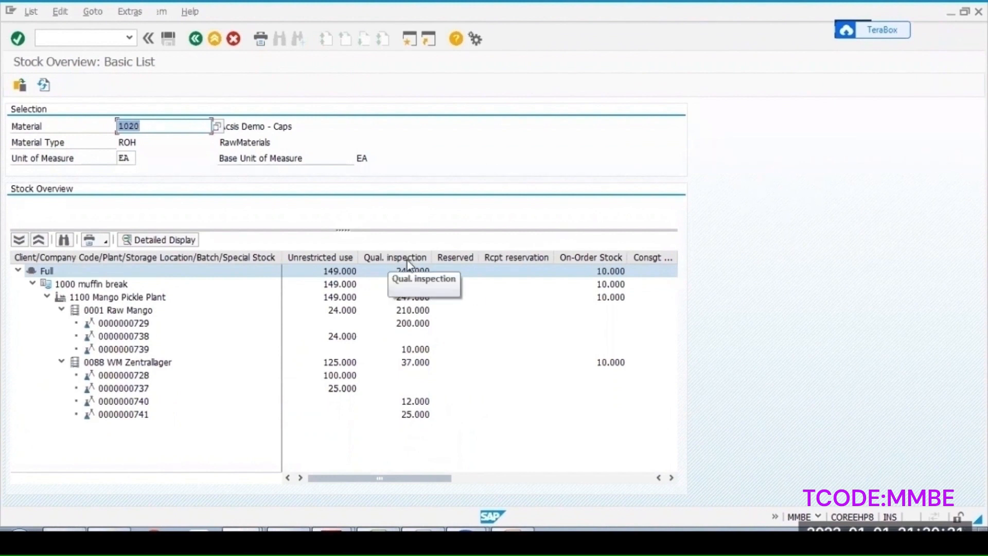
- Open QA32 and list inspection lots with origin 01 Goods Receipt for plant 1100
{"action": "left_click", "coordinate": [63, 39]}
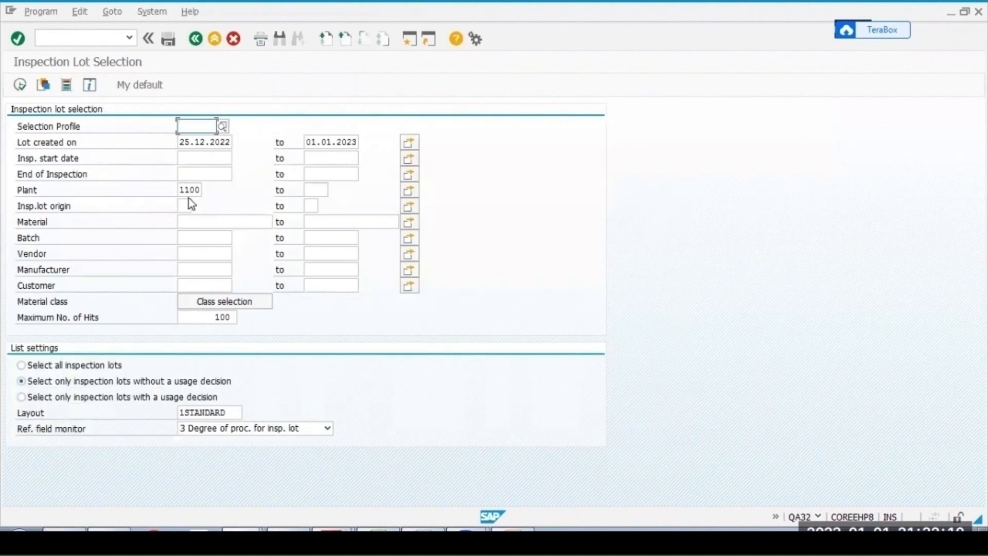
{"action": "left_click", "coordinate": [188, 205]}
{"action": "type", "text": "01"}
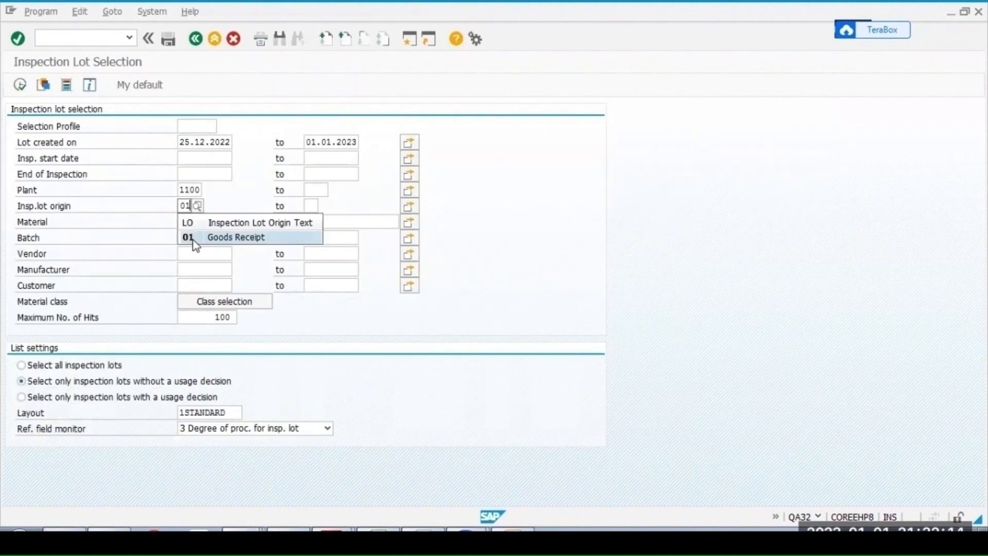
{"action": "left_click", "coordinate": [193, 239]}
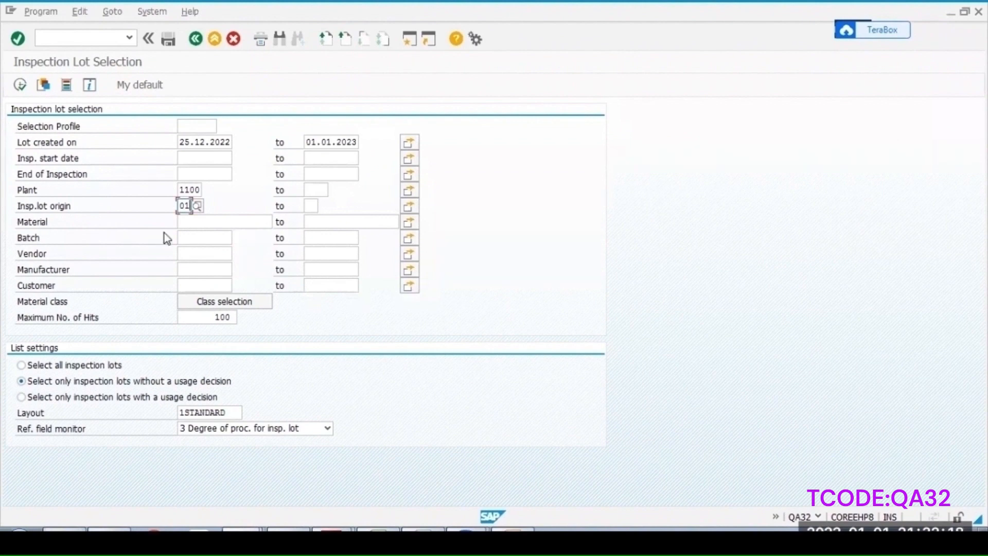
{"action": "left_click", "coordinate": [19, 85]}
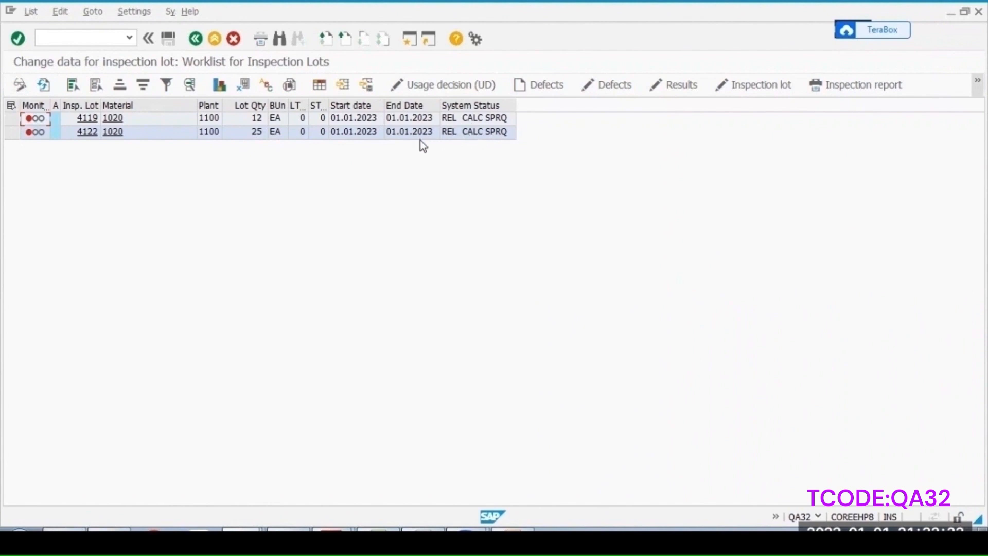
- Record pH results 5, 8, 9, 10 and 14 for inspection lot 4122 and close the characteristic
{"action": "left_click", "coordinate": [30, 132]}
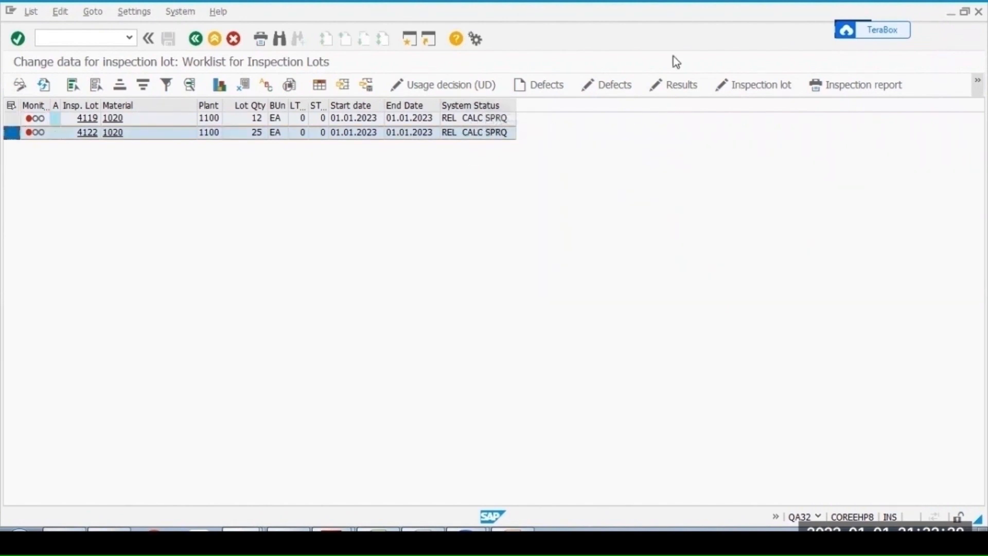
{"action": "left_click", "coordinate": [675, 86]}
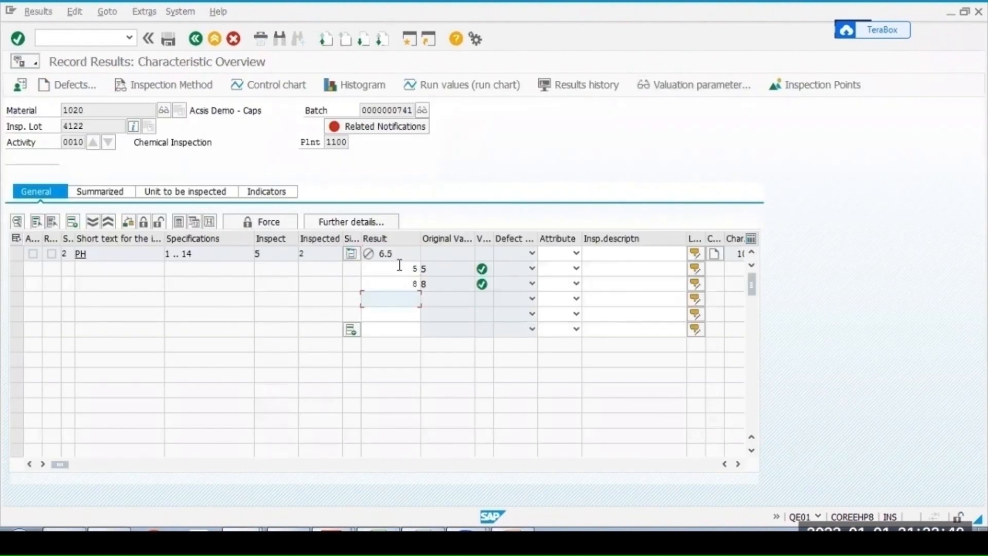
{"action": "type", "text": "9"}
{"action": "key", "text": "Return"}
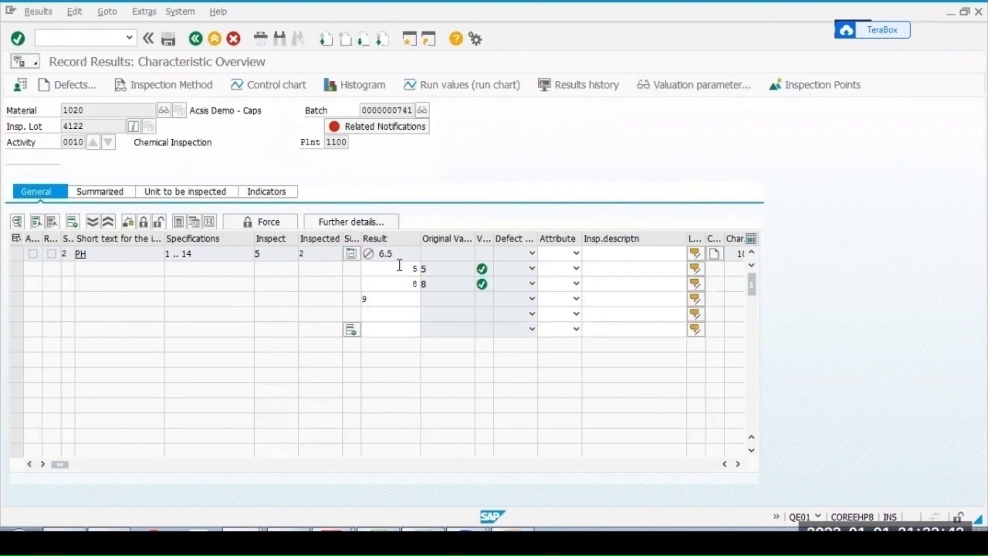
{"action": "type", "text": "10"}
{"action": "key", "text": "Return"}
{"action": "type", "text": "14"}
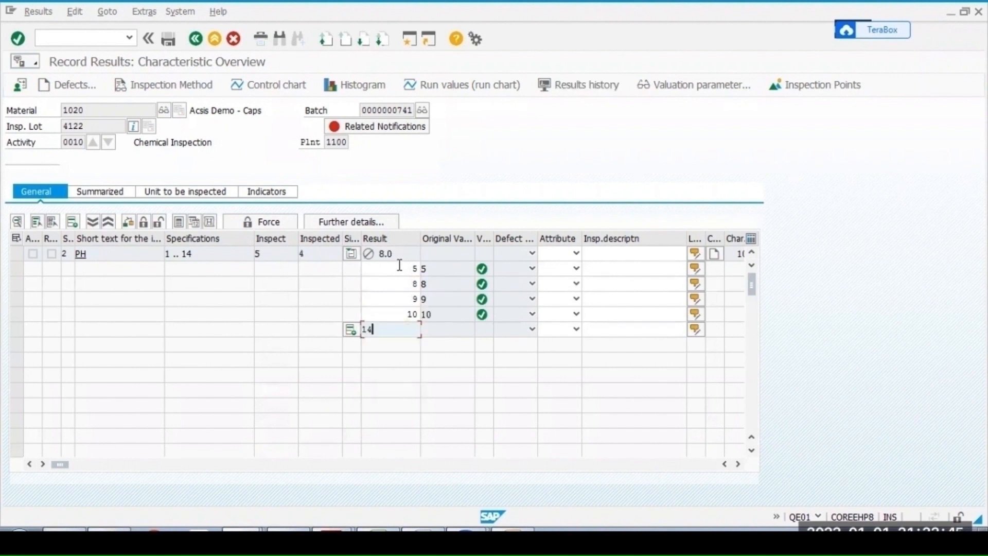
{"action": "key", "text": "Return"}
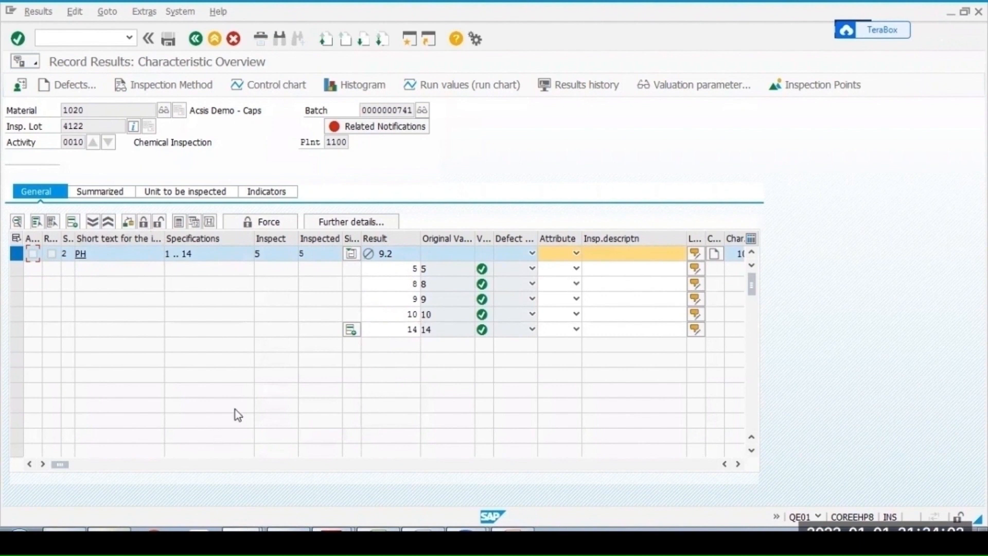
{"action": "left_click", "coordinate": [143, 224]}
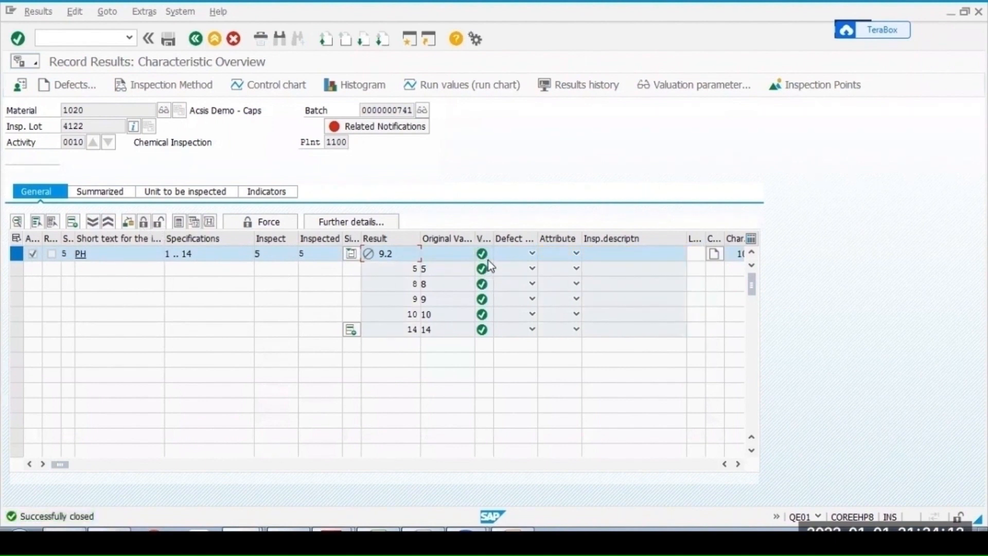
- Review the results record status options for the pH characteristic
{"action": "left_click", "coordinate": [72, 257]}
{"action": "key", "text": "F4"}
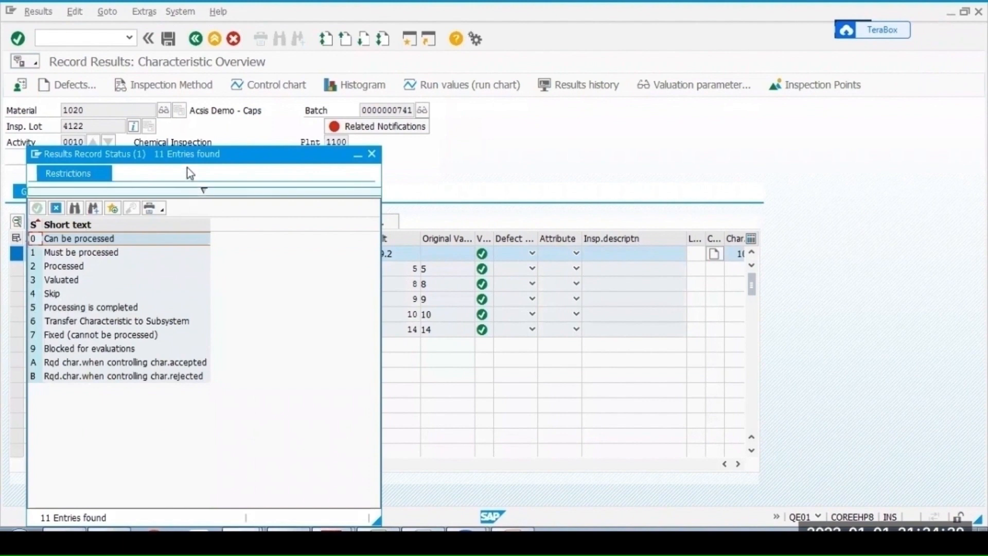
{"action": "key", "text": "Escape"}
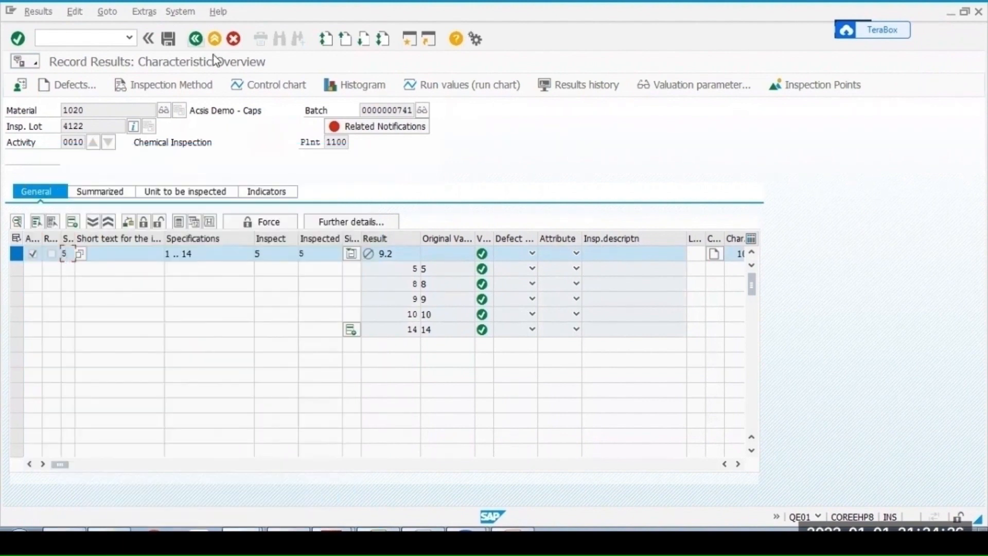
- Save the pH results of inspection lot 4122 and record usage decision code A Accept for it
{"action": "key", "text": "ctrl+s"}
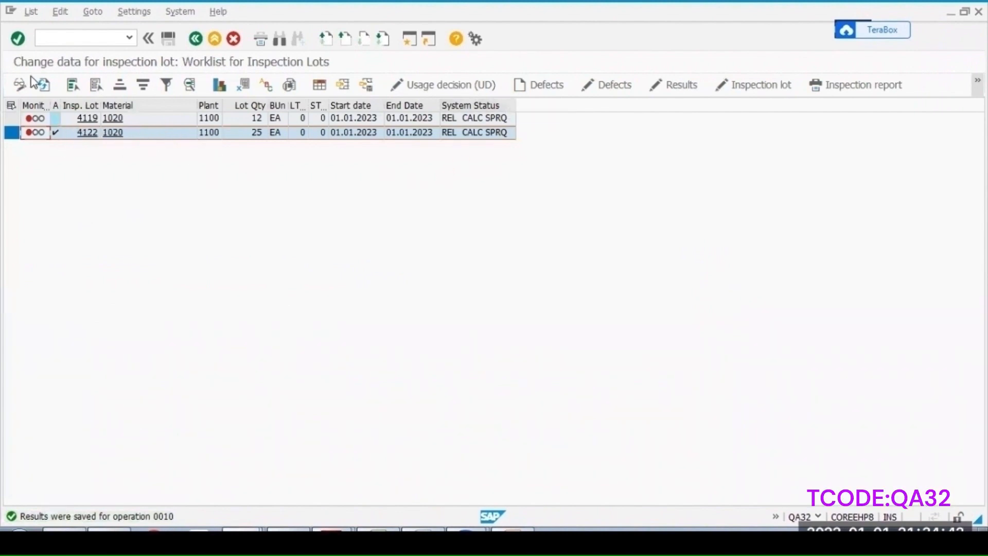
{"action": "left_click", "coordinate": [45, 86]}
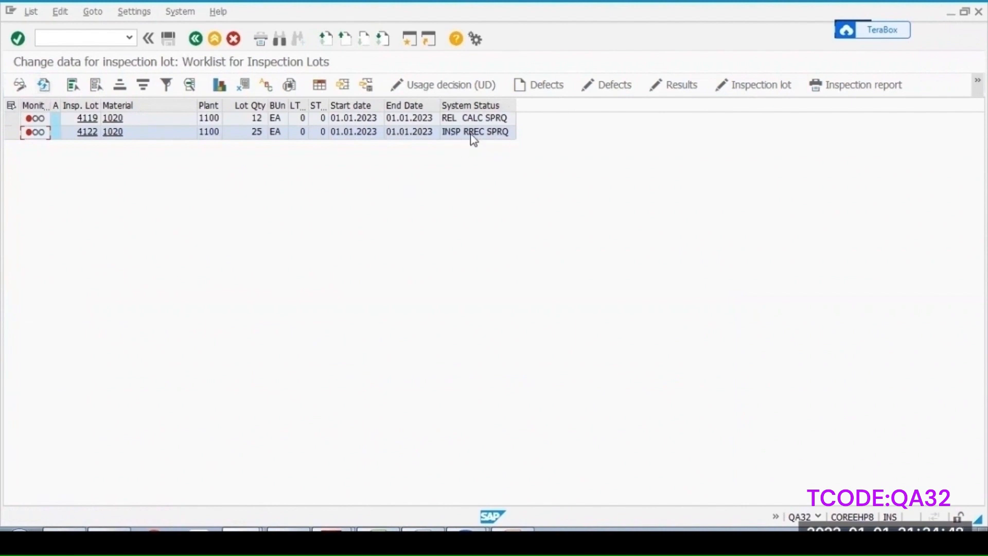
{"action": "left_click", "coordinate": [11, 132]}
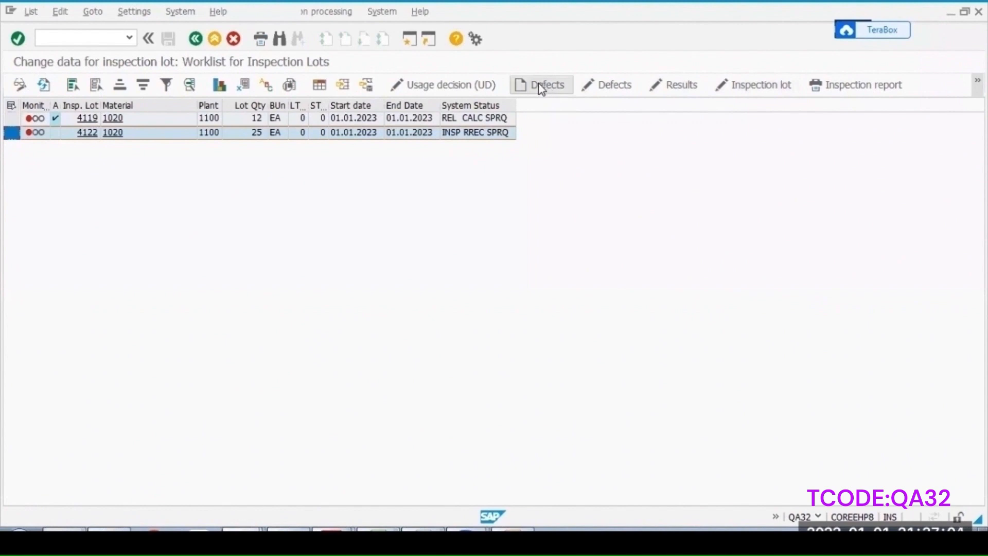
{"action": "left_click", "coordinate": [447, 87]}
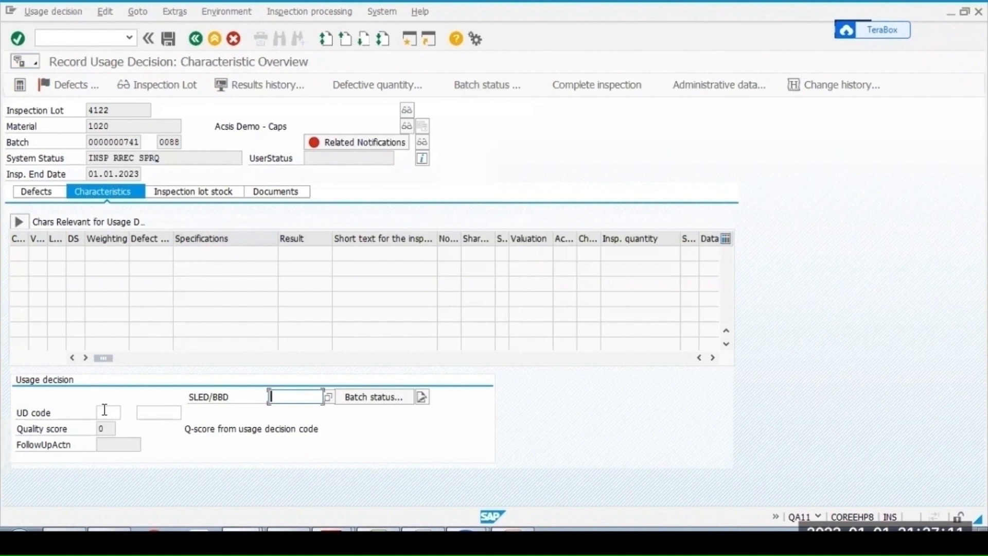
{"action": "left_click", "coordinate": [104, 411]}
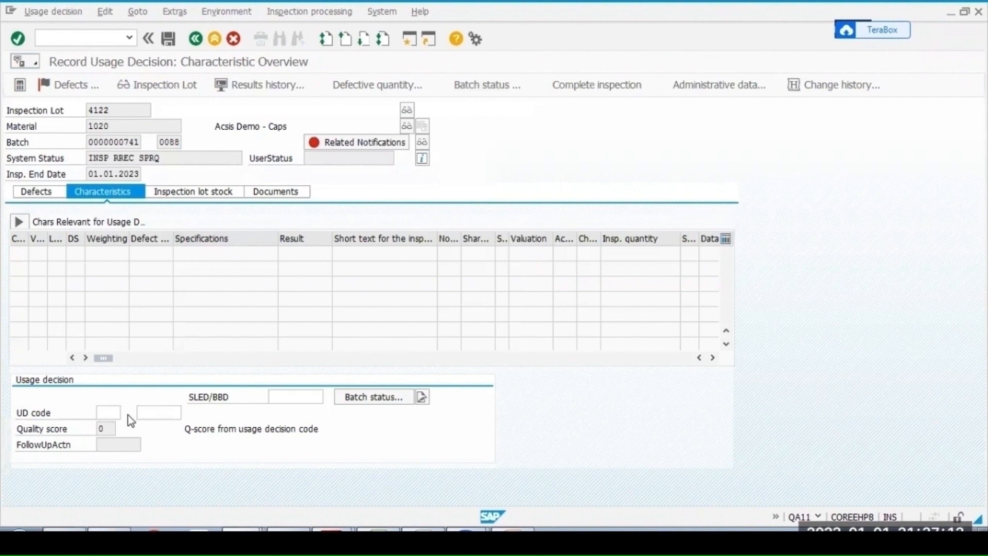
{"action": "key", "text": "F4"}
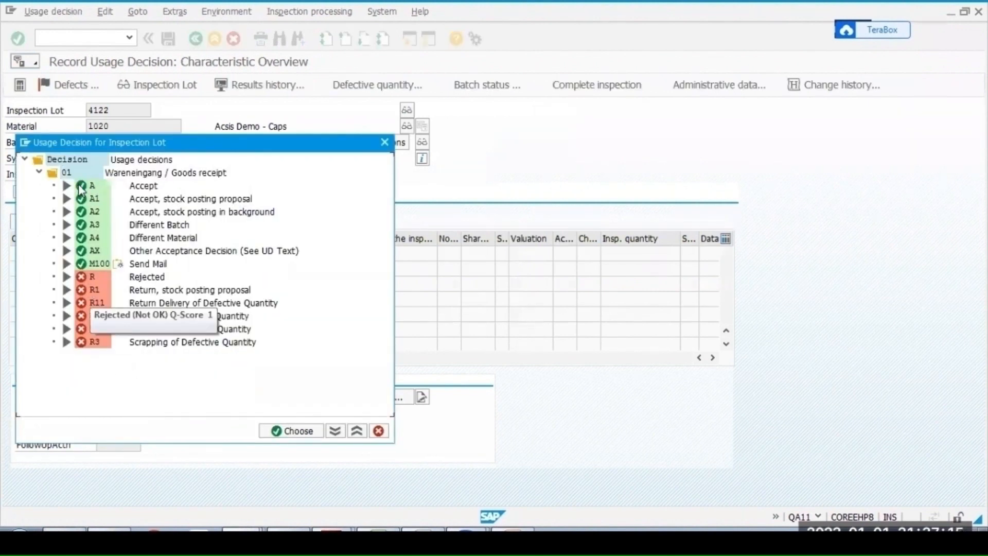
{"action": "double_click", "coordinate": [80, 186]}
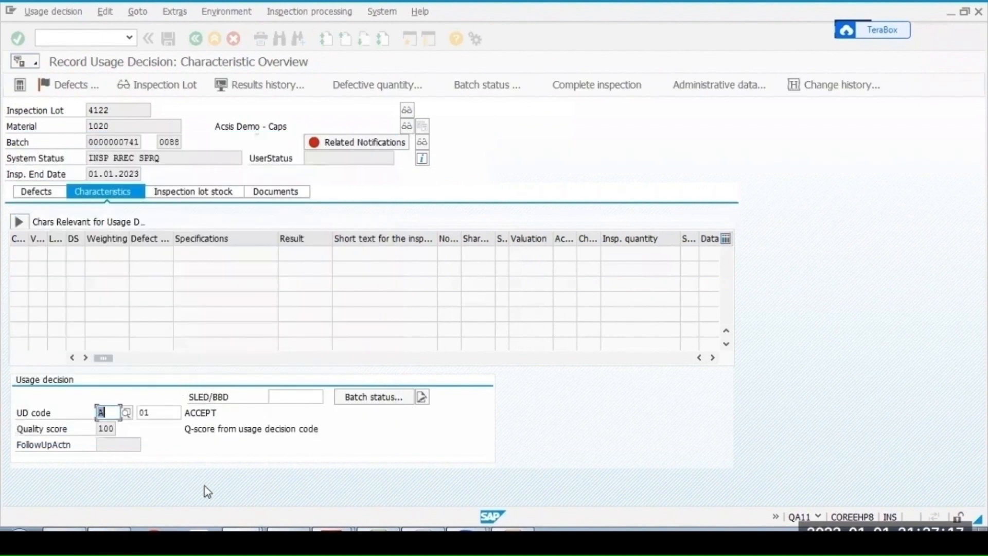
{"action": "key", "text": "Return"}
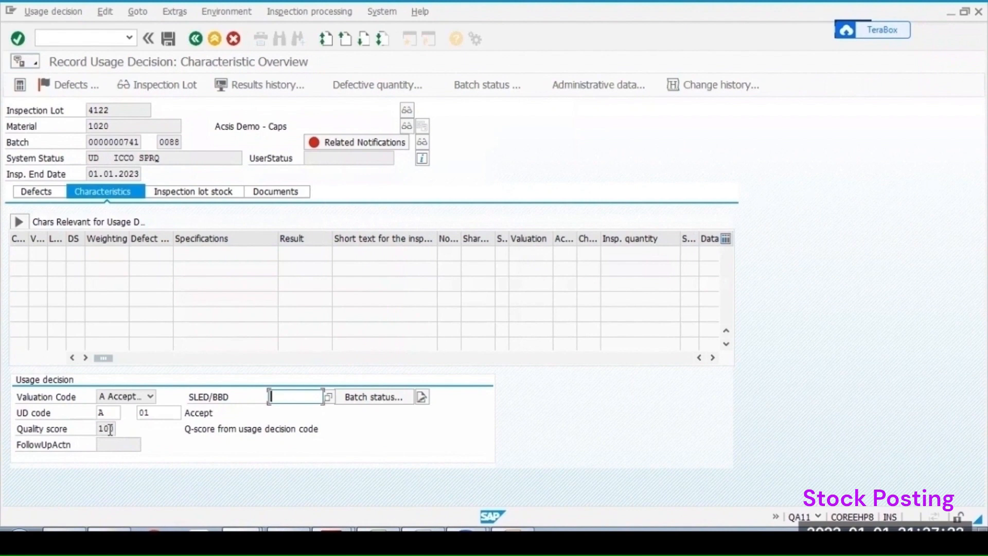
- Post all 25 units of lot 4122 to unrestricted use on the inspection lot stock
{"action": "left_click", "coordinate": [184, 198]}
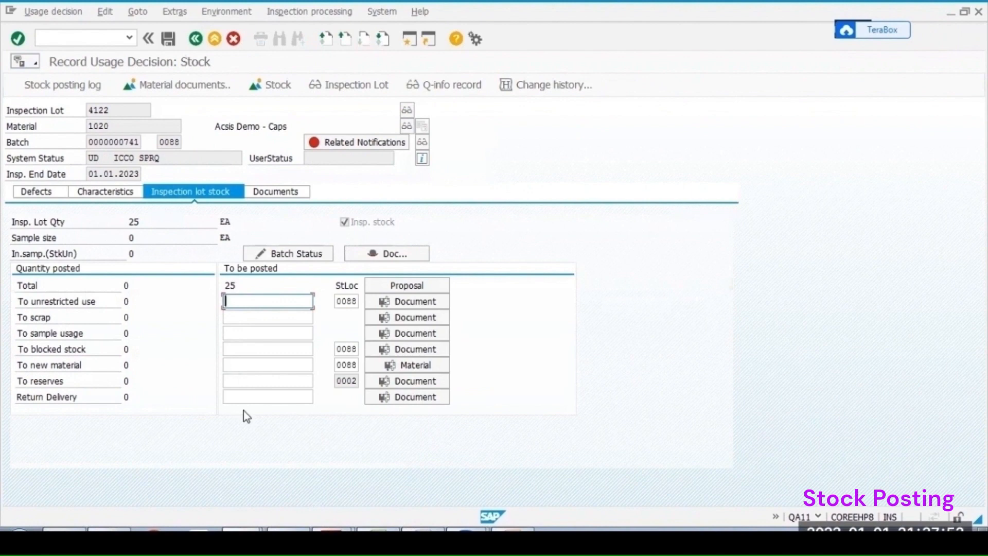
{"action": "type", "text": "25"}
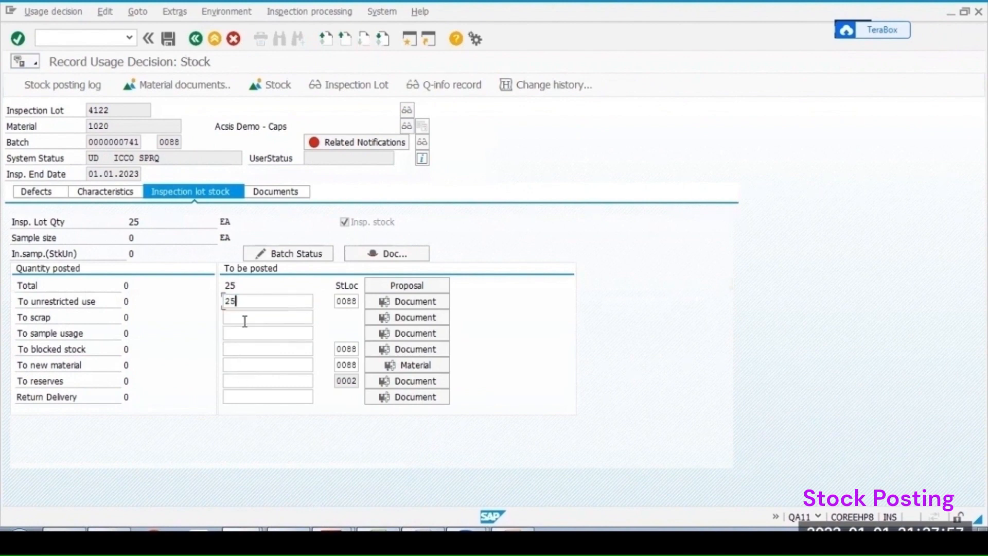
{"action": "key", "text": "Return"}
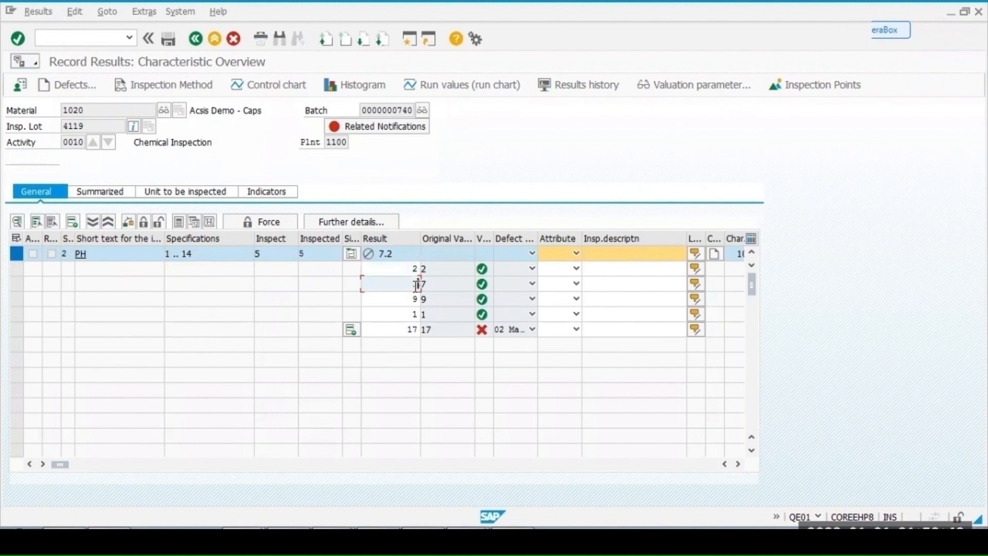
- Change two pH results of lot 4119 to 17 and 19, then close the characteristic and save
{"action": "type", "text": "1"}
{"action": "key", "text": "Return"}
{"action": "left_click", "coordinate": [410, 298]}
{"action": "type", "text": "1"}
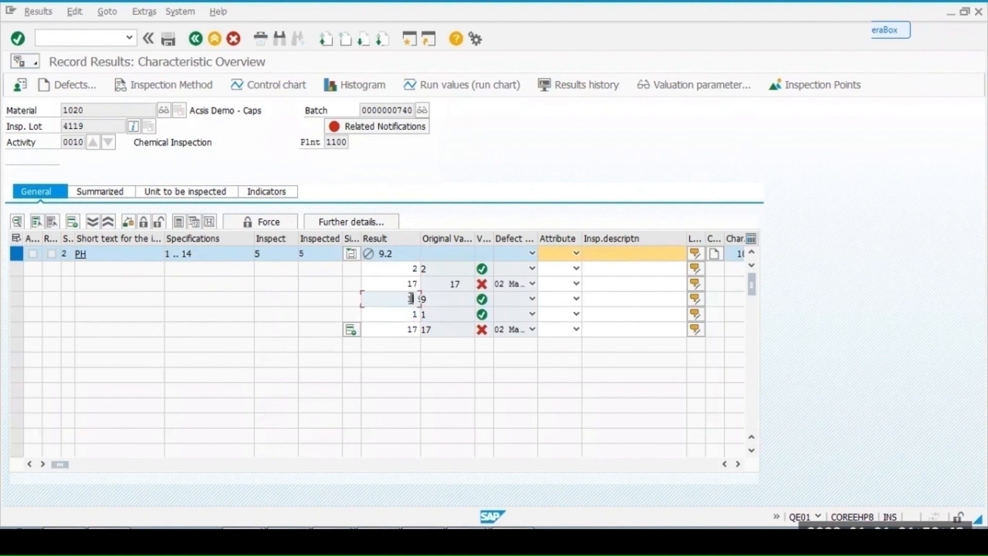
{"action": "key", "text": "Return"}
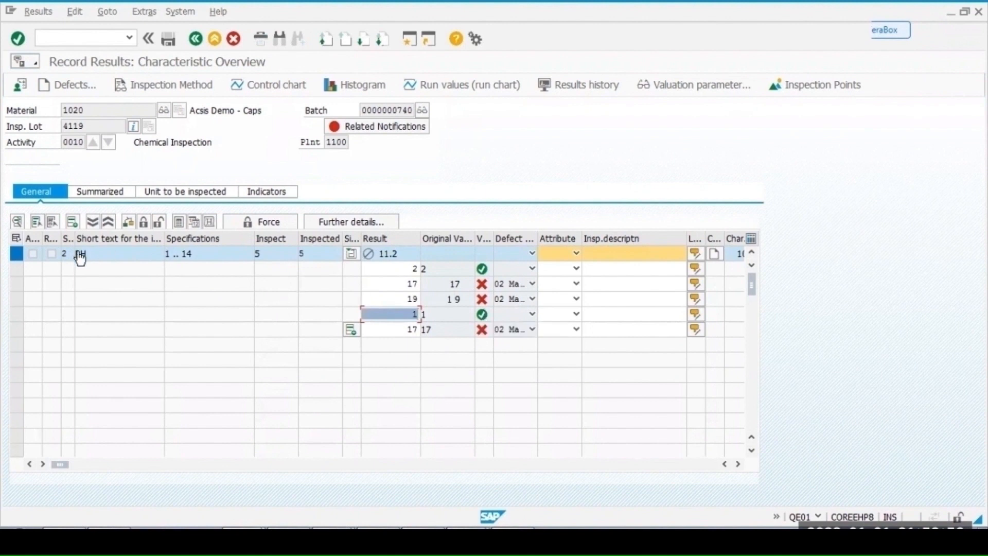
{"action": "left_click", "coordinate": [144, 222]}
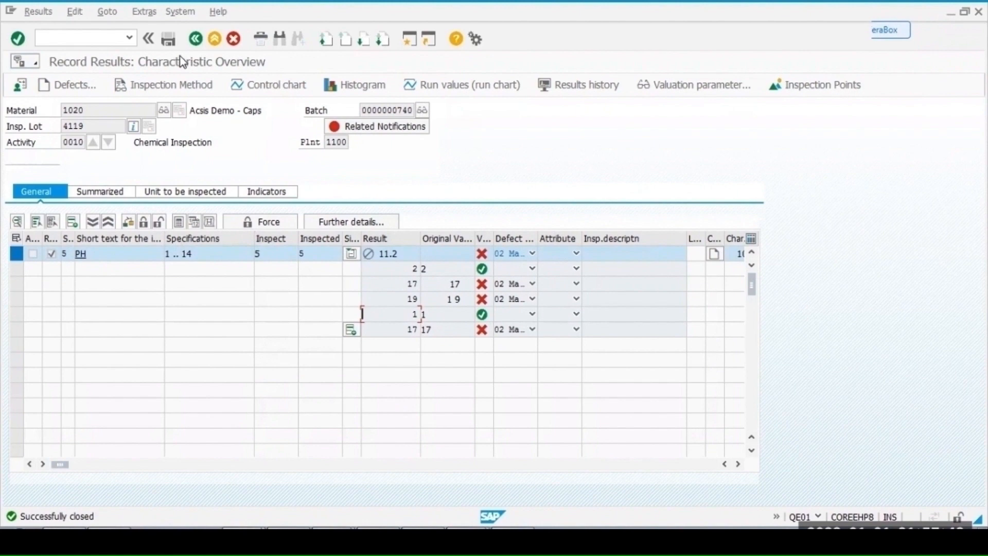
{"action": "key", "text": "ctrl+s"}
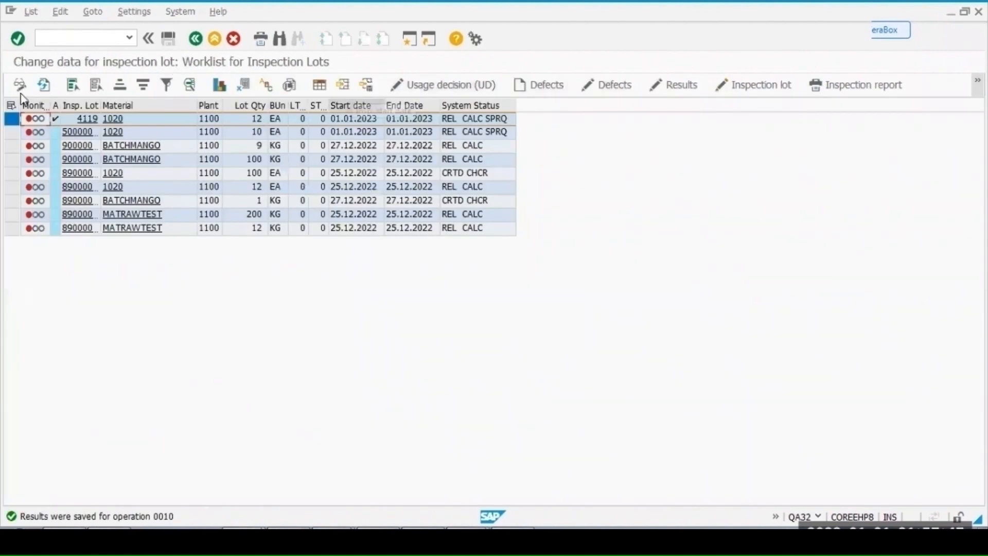
- Record usage decision code R Rejected for inspection lot 4119 from the refreshed worklist
{"action": "left_click", "coordinate": [43, 84]}
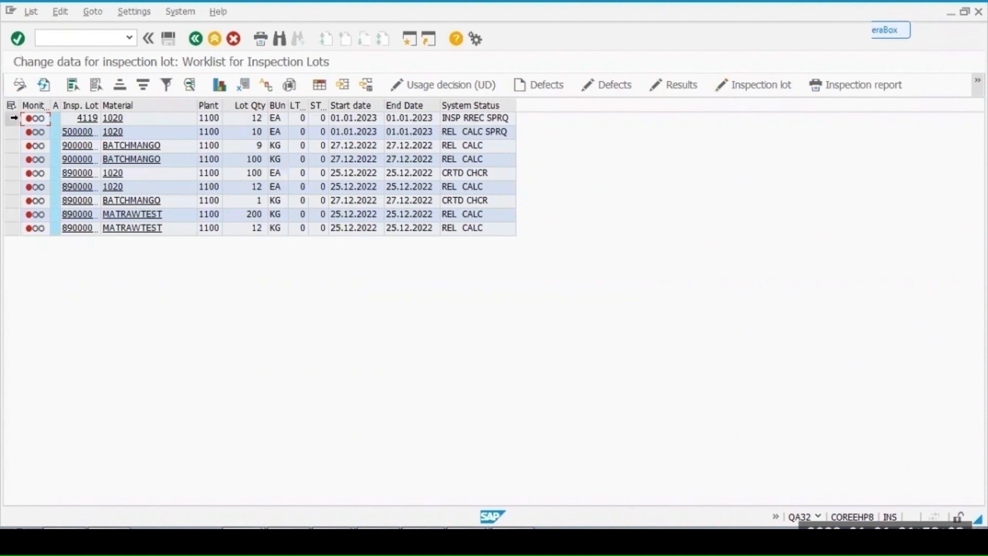
{"action": "left_click", "coordinate": [12, 118]}
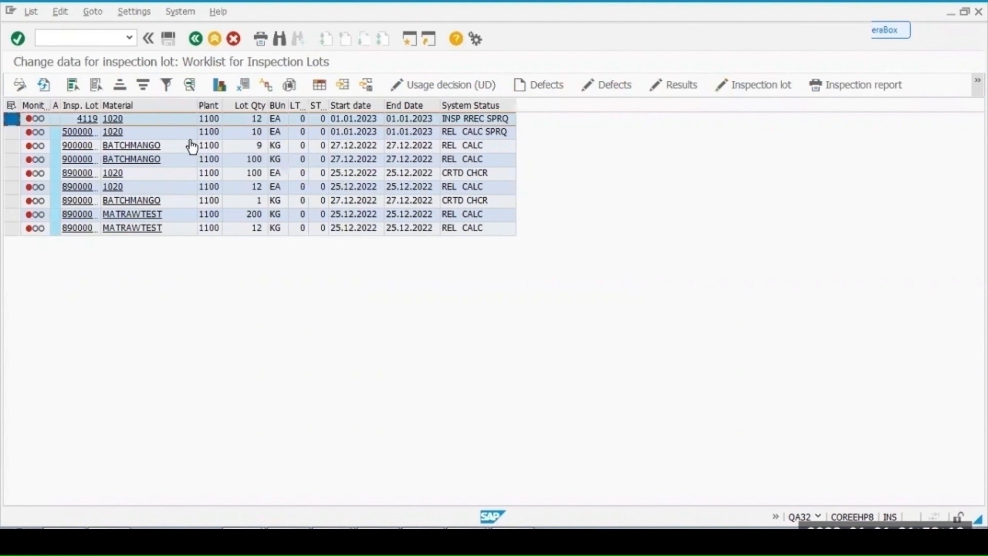
{"action": "left_click", "coordinate": [454, 86]}
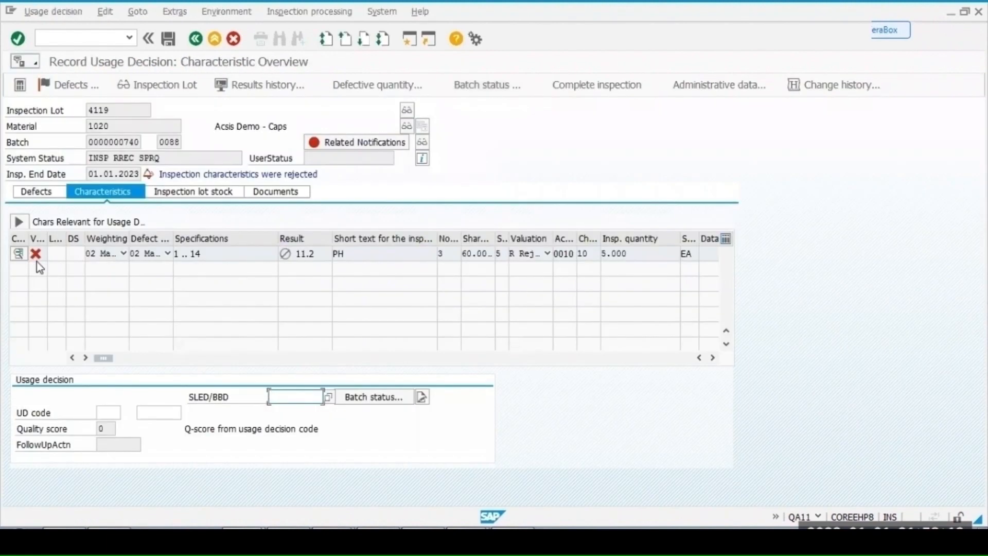
{"action": "left_click", "coordinate": [117, 414]}
{"action": "left_click", "coordinate": [127, 412]}
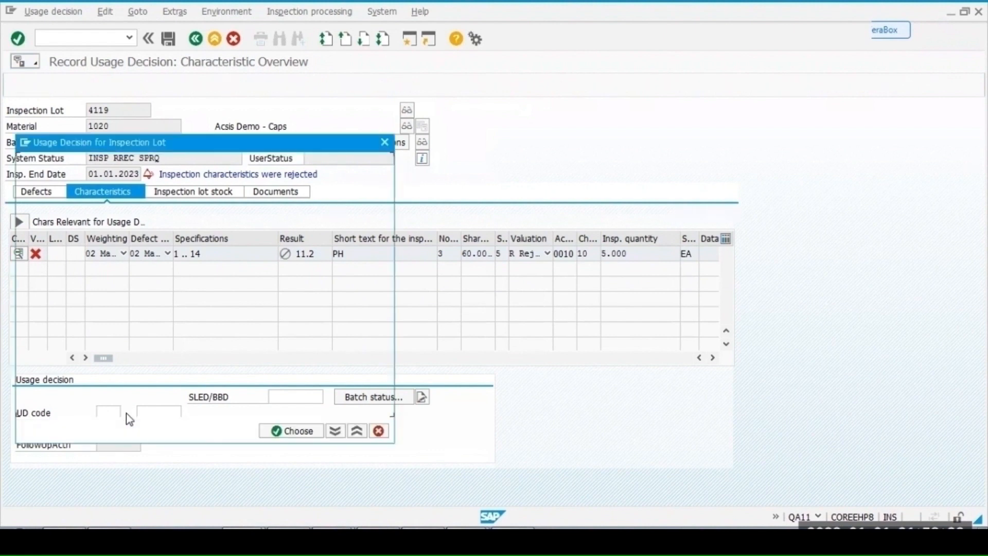
{"action": "double_click", "coordinate": [110, 231]}
{"action": "key", "text": "Return"}
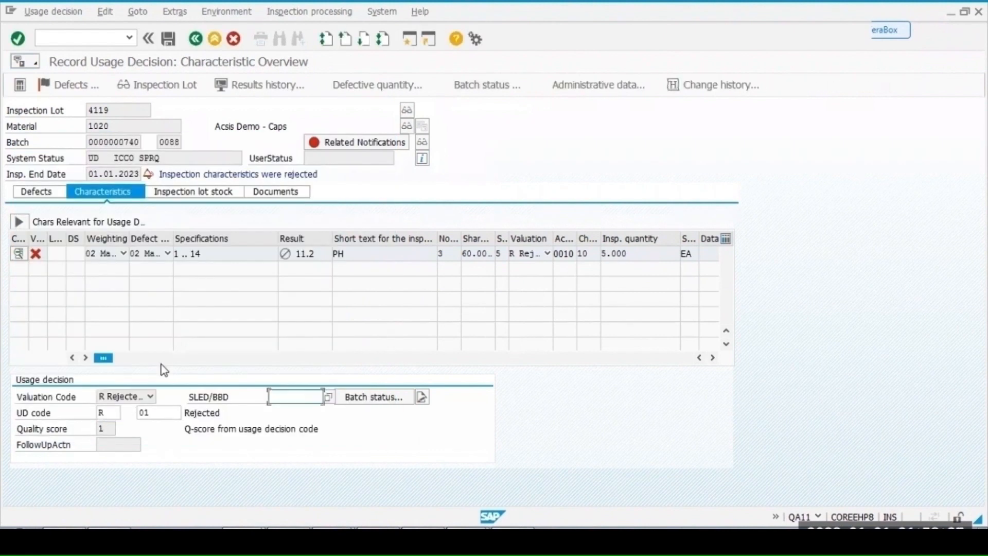
- Post all 12 units of lot 4119 to blocked stock and save with the new batch status Restricted
{"action": "left_click", "coordinate": [209, 196]}
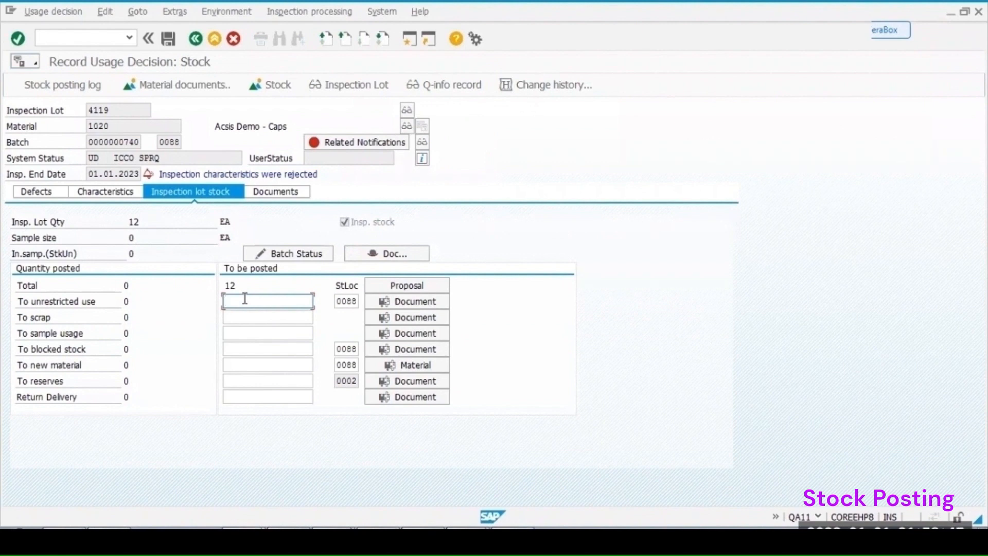
{"action": "left_click", "coordinate": [236, 347]}
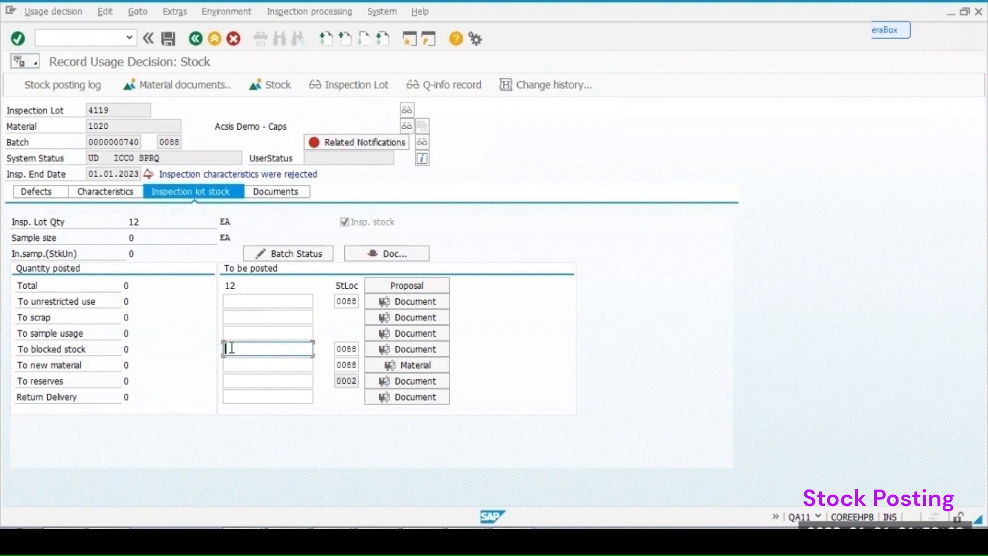
{"action": "type", "text": "12"}
{"action": "key", "text": "Return"}
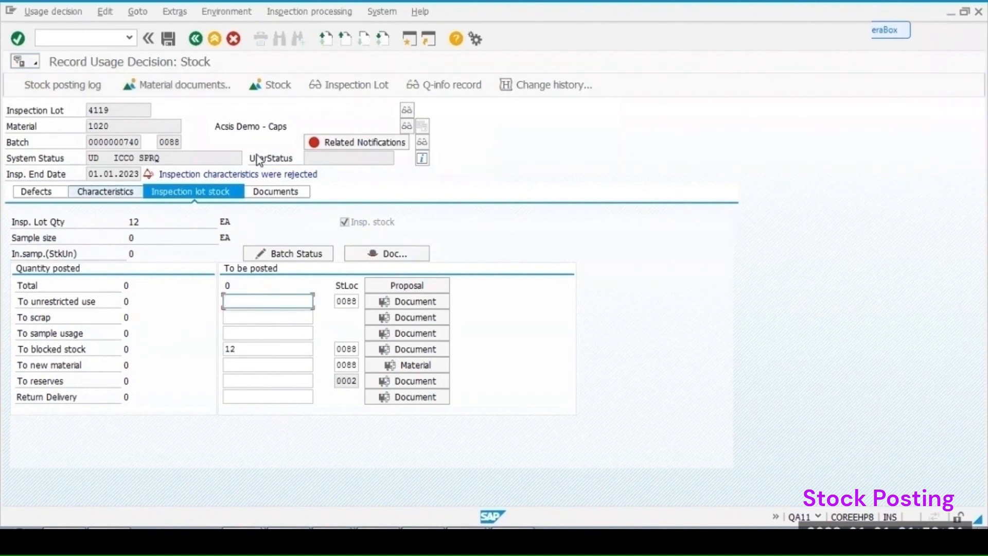
{"action": "key", "text": "ctrl+s"}
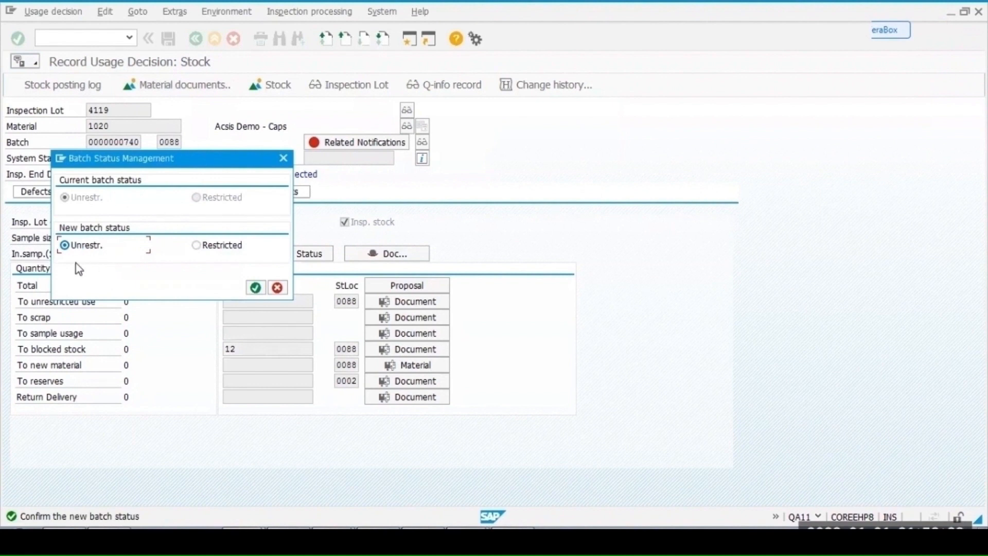
{"action": "left_click", "coordinate": [196, 245]}
{"action": "left_click", "coordinate": [256, 287]}
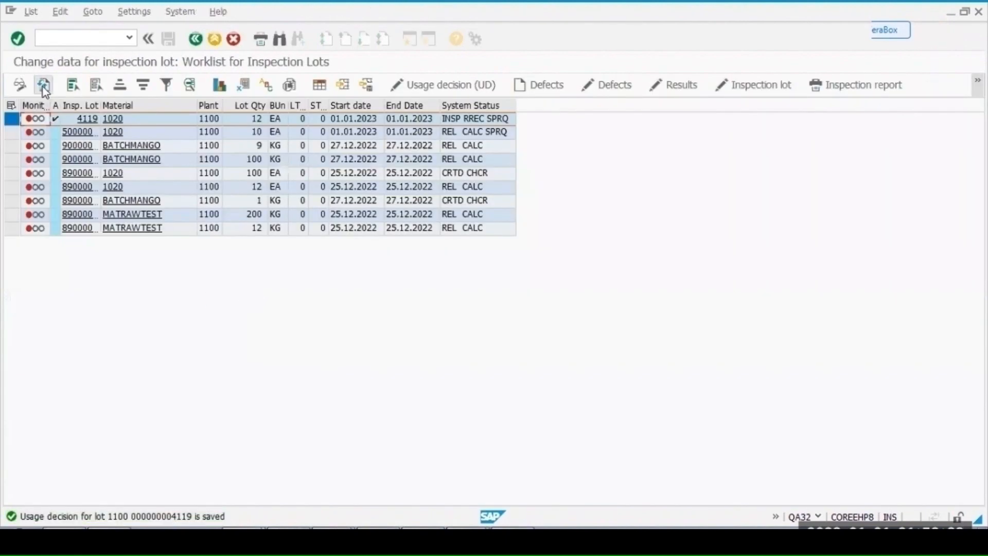
- Restrict the inspection lot selection to material 1020 and rerun the worklist
{"action": "left_click", "coordinate": [44, 85]}
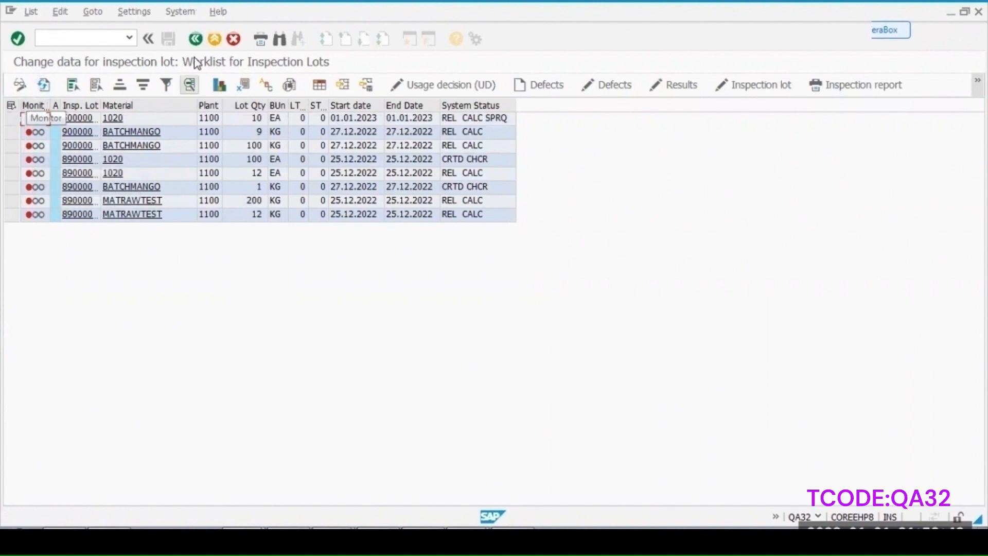
{"action": "key", "text": "F3"}
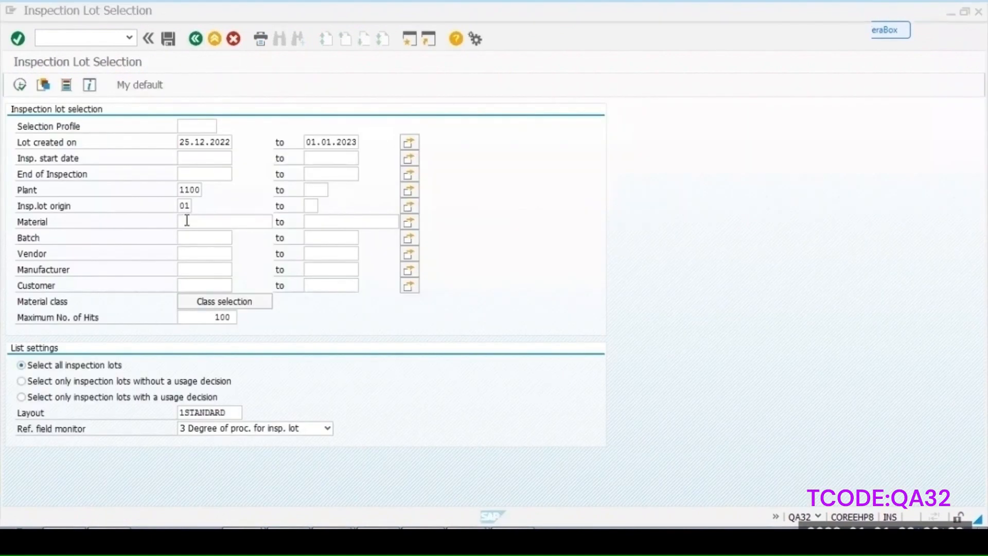
{"action": "left_click", "coordinate": [187, 220]}
{"action": "type", "text": "1020"}
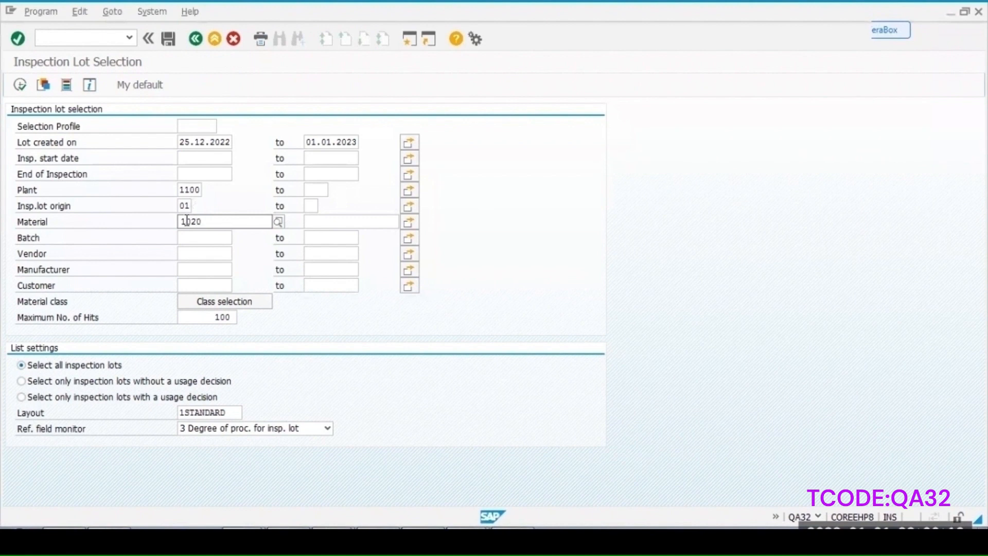
{"action": "left_click", "coordinate": [200, 252]}
{"action": "left_click", "coordinate": [19, 85]}
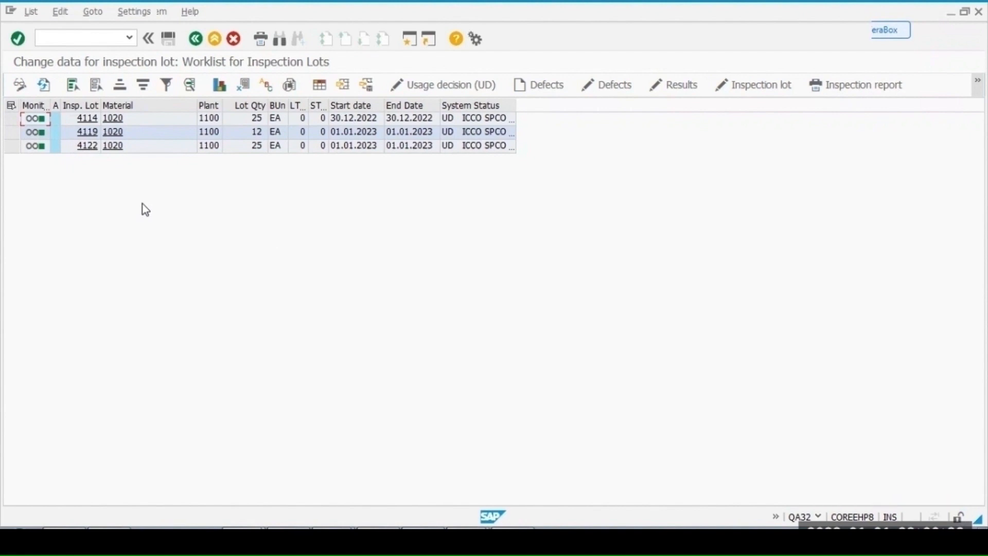
- Open MMBE for material 1020 in plant 1100 and examine its blocked stock columns
{"action": "key", "text": "ctrl+slash"}
{"action": "type", "text": "/nmmbe"}
{"action": "key", "text": "Return"}
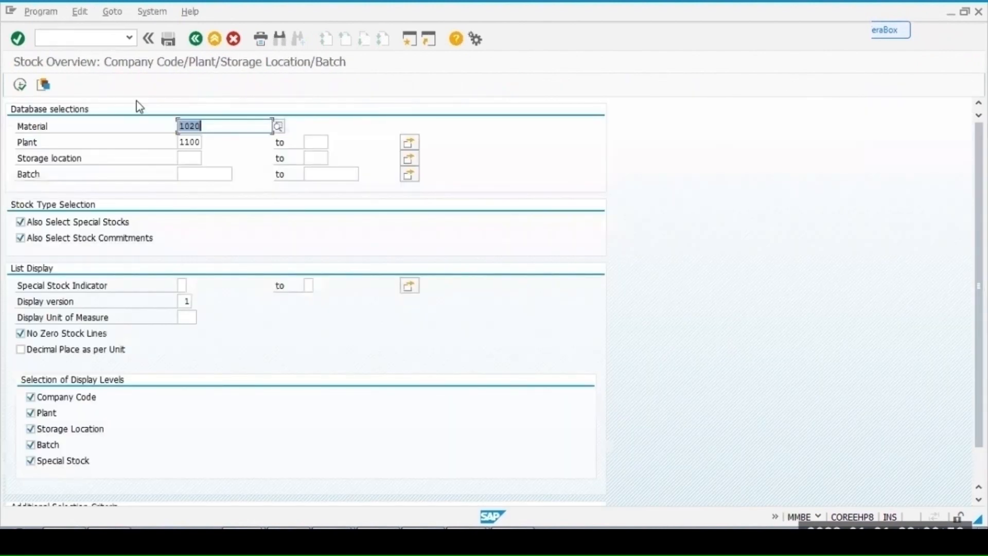
{"action": "left_click", "coordinate": [23, 86]}
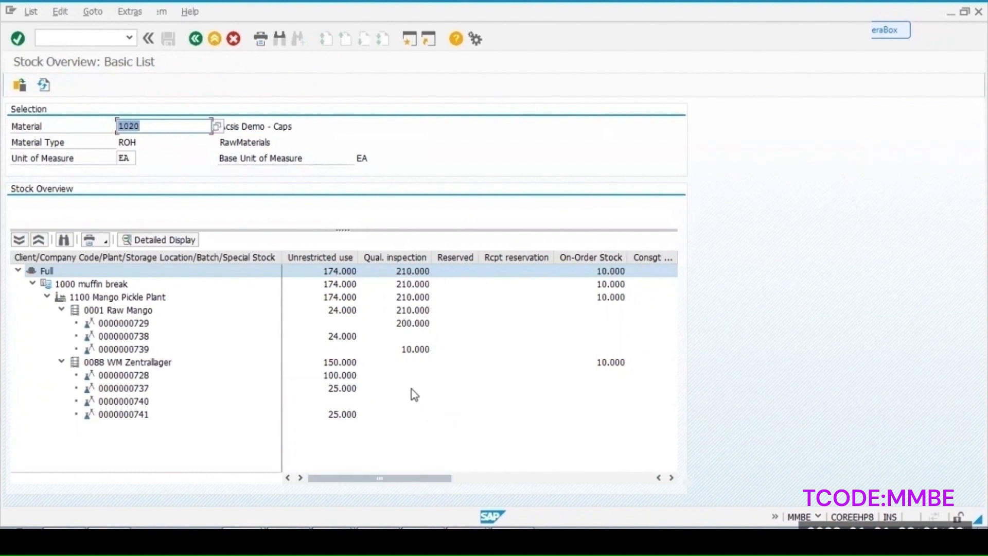
{"action": "left_click", "coordinate": [473, 477]}
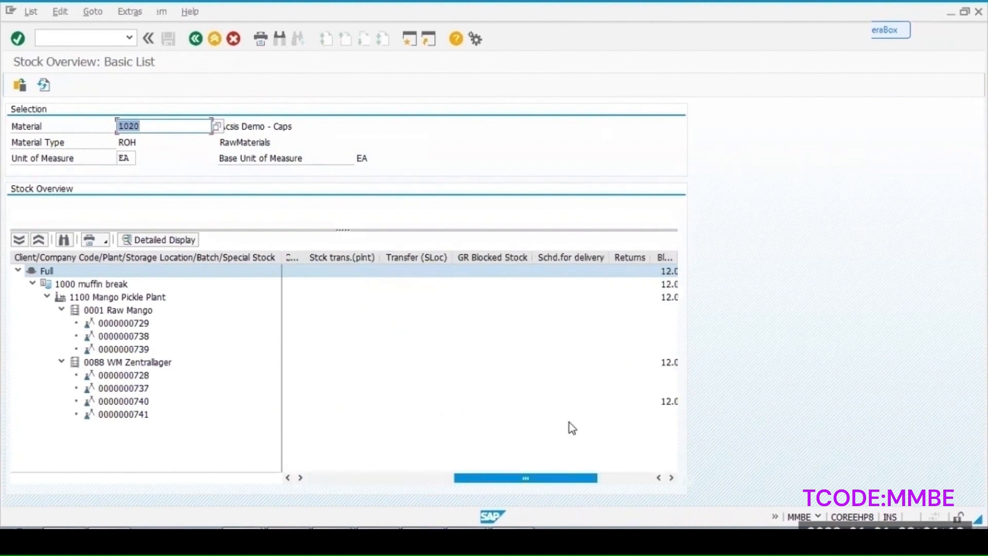
{"action": "left_click", "coordinate": [611, 479]}
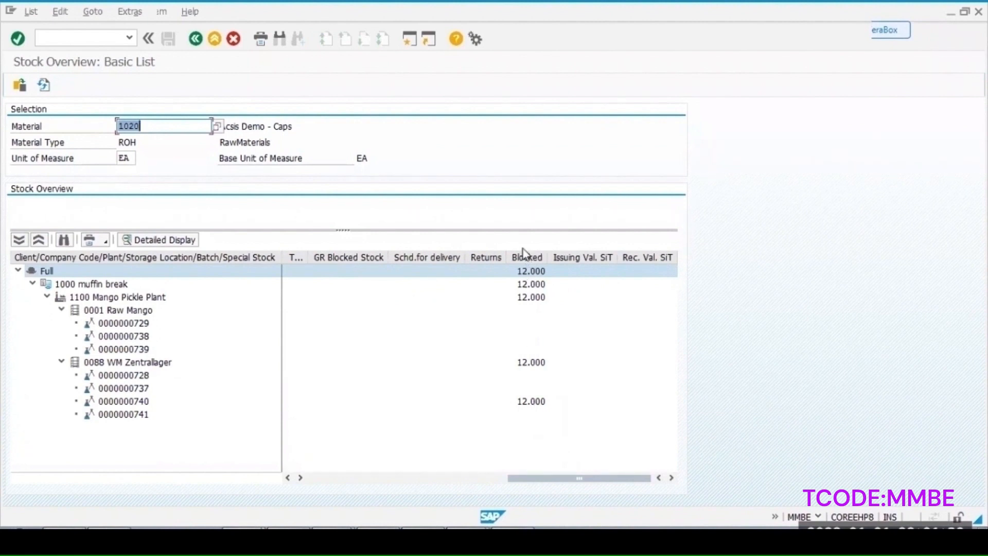
{"action": "left_click", "coordinate": [449, 477]}
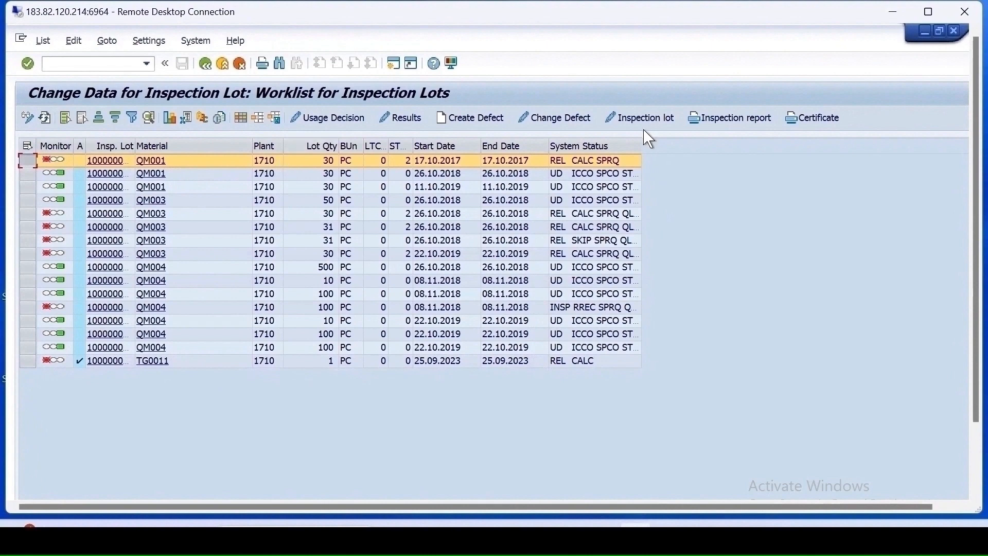
- Open the usage decision for the first inspection lot in the worklist and review the available usage decision codes
{"action": "left_click", "coordinate": [327, 119]}
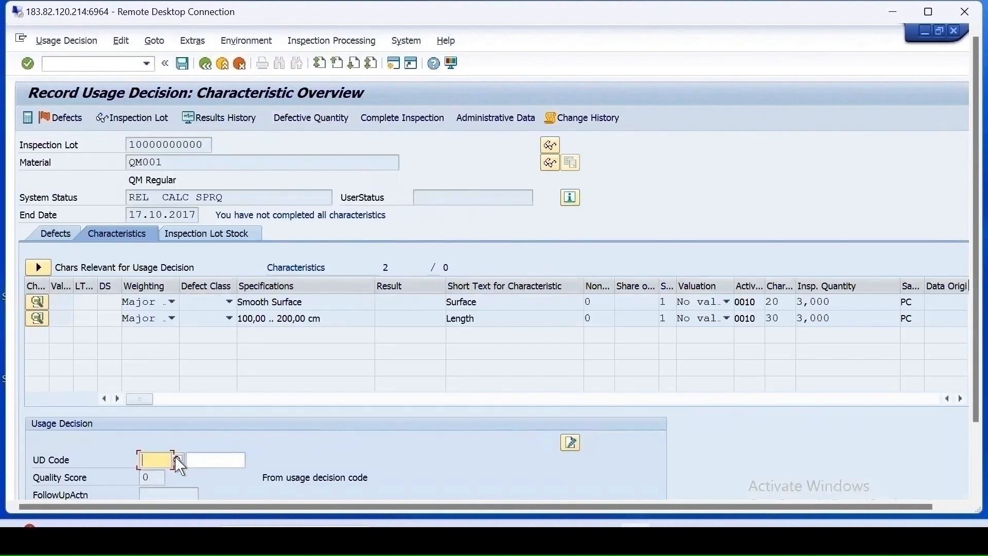
{"action": "left_click", "coordinate": [177, 461]}
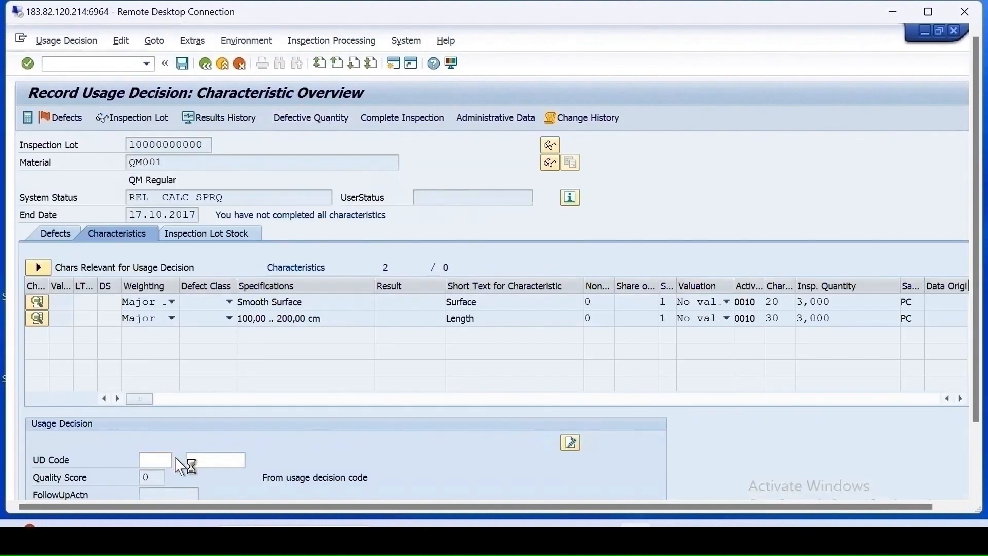
{"action": "left_click", "coordinate": [283, 362]}
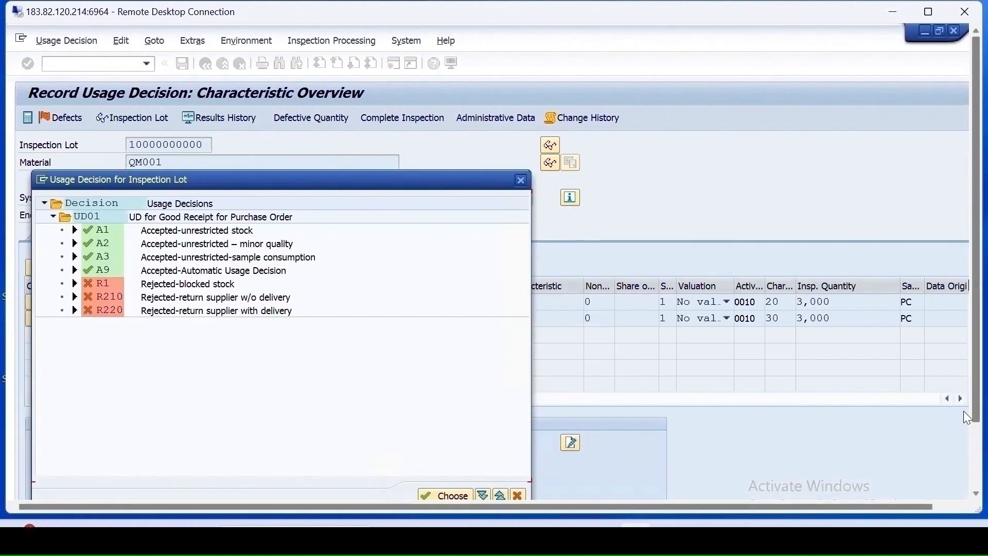
{"action": "left_click_drag", "start_coordinate": [972, 411], "coordinate": [966, 477]}
{"action": "mouse_move", "coordinate": [242, 493]}
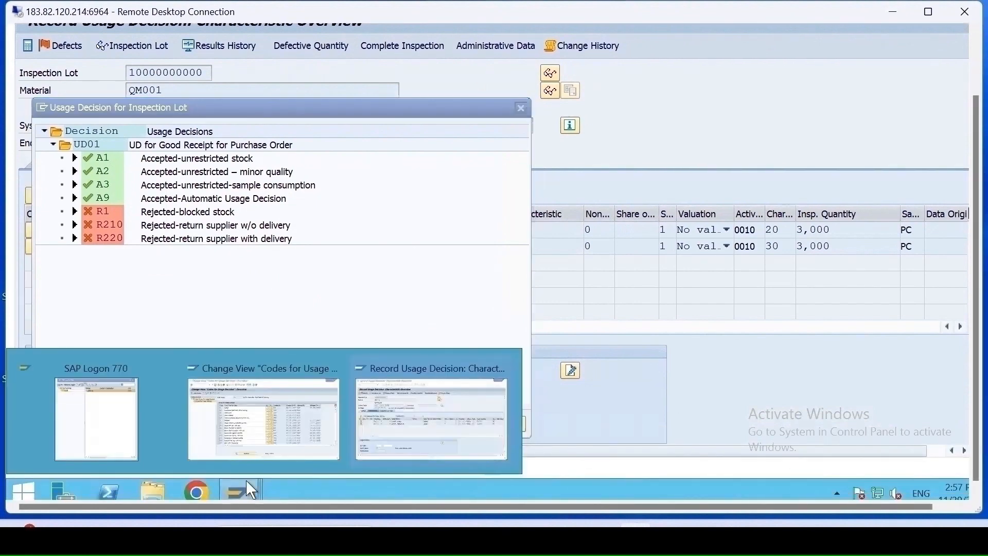
- Open Edit Selected Sets for Usage Decisions in the IMG and examine the codes of selected set UD01 for plant 1710
{"action": "left_click", "coordinate": [262, 435]}
{"action": "left_click", "coordinate": [206, 62]}
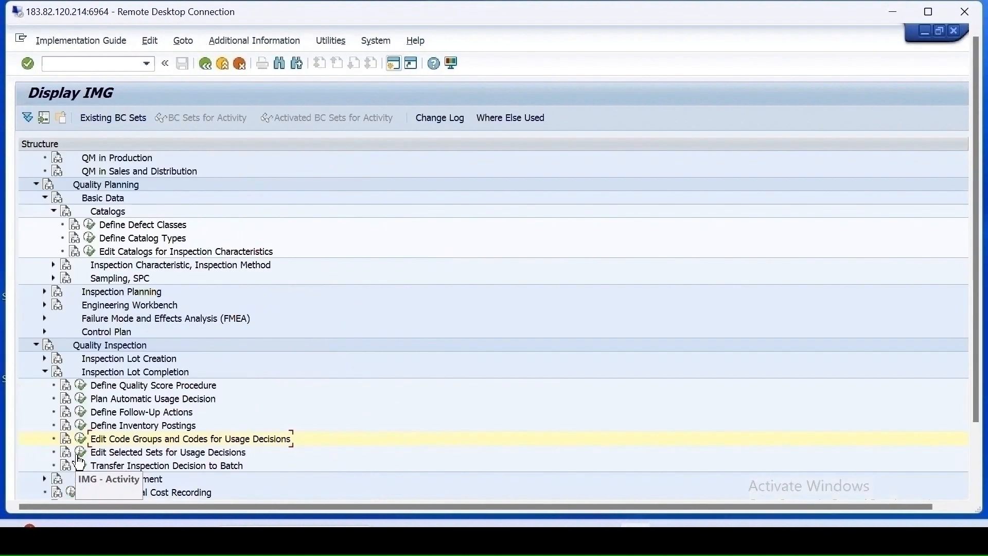
{"action": "left_click", "coordinate": [80, 457]}
{"action": "left_click_drag", "start_coordinate": [971, 343], "coordinate": [971, 435]}
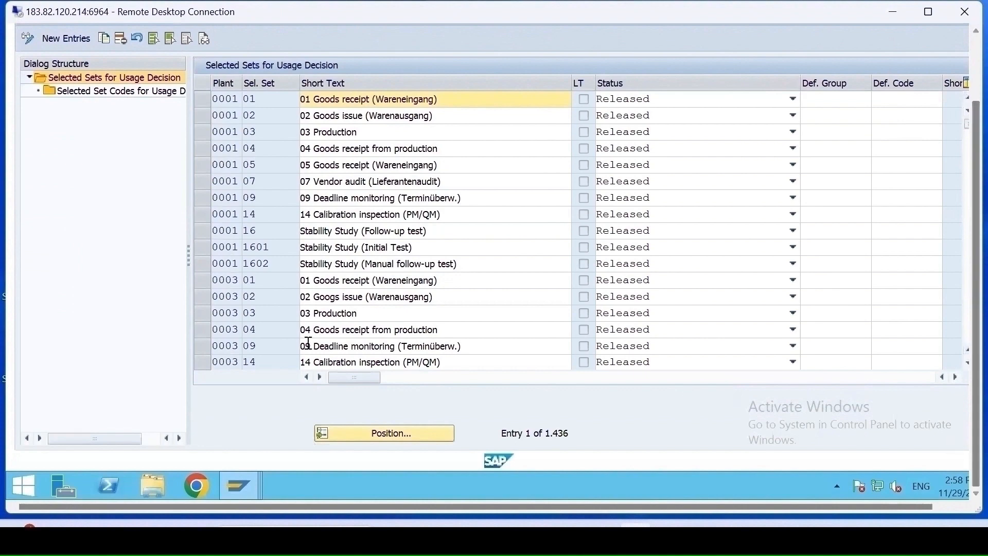
{"action": "left_click", "coordinate": [371, 435]}
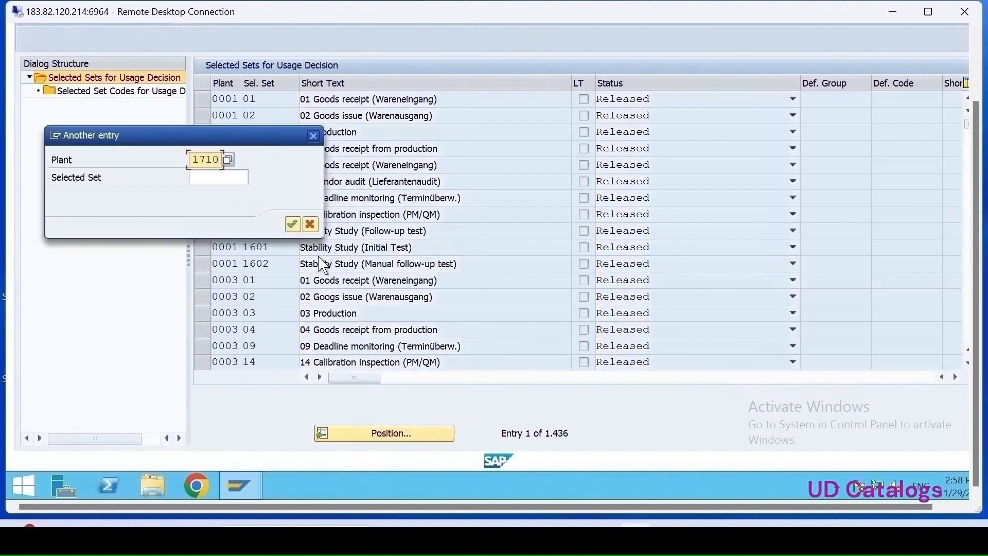
{"action": "key", "text": "Return"}
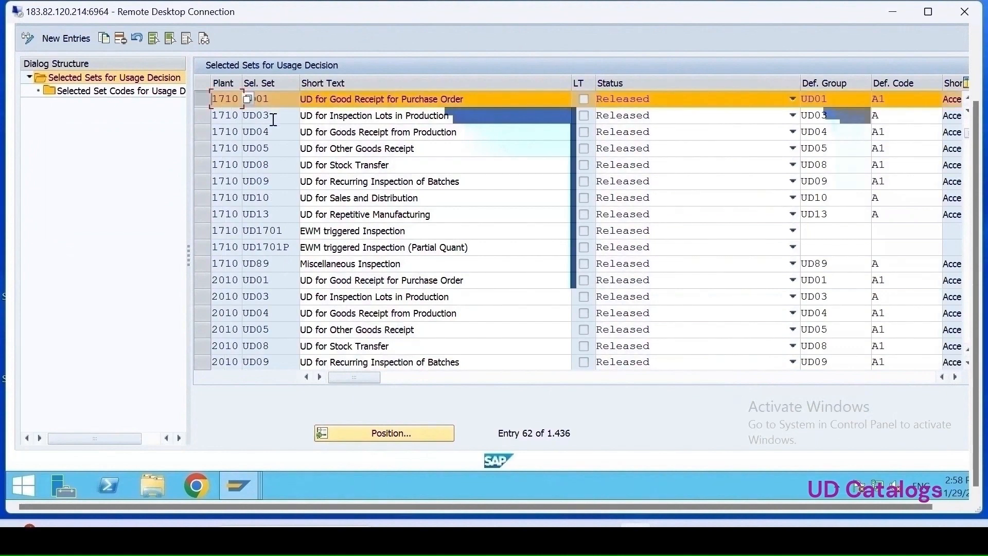
{"action": "double_click", "coordinate": [94, 101]}
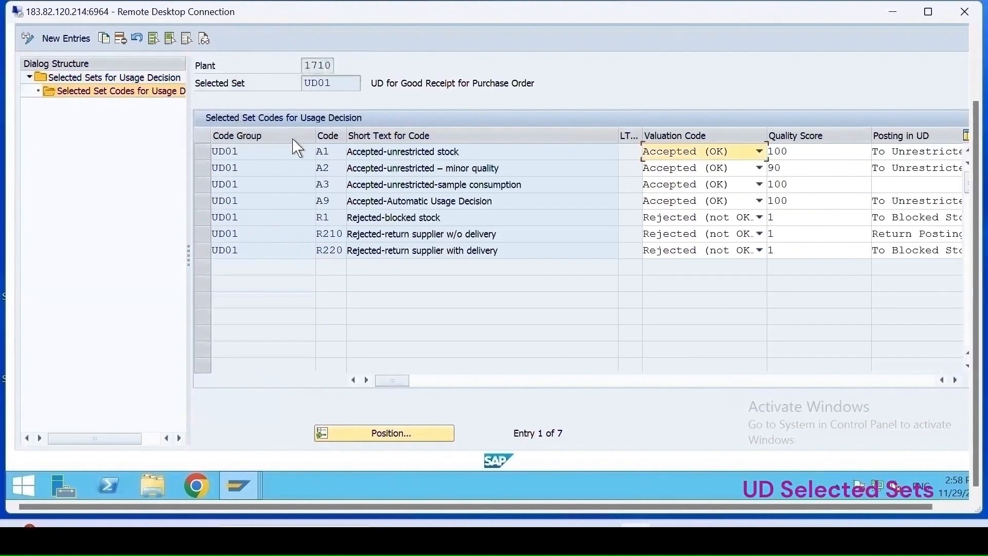
{"action": "mouse_move", "coordinate": [239, 491]}
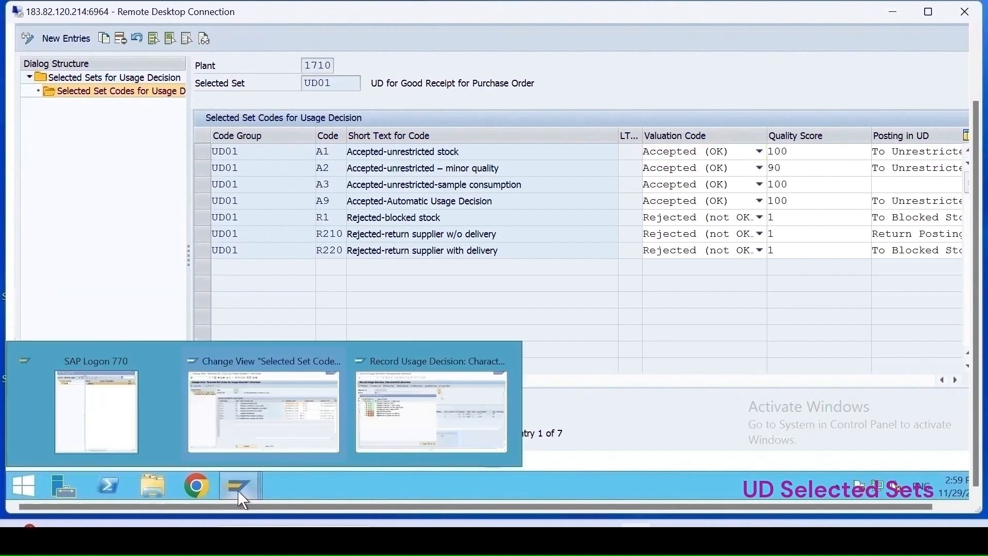
- Examine the selected set codes of set 01 for plant 1100, including each code's posting proposal and stock screen settings
{"action": "left_click", "coordinate": [384, 429]}
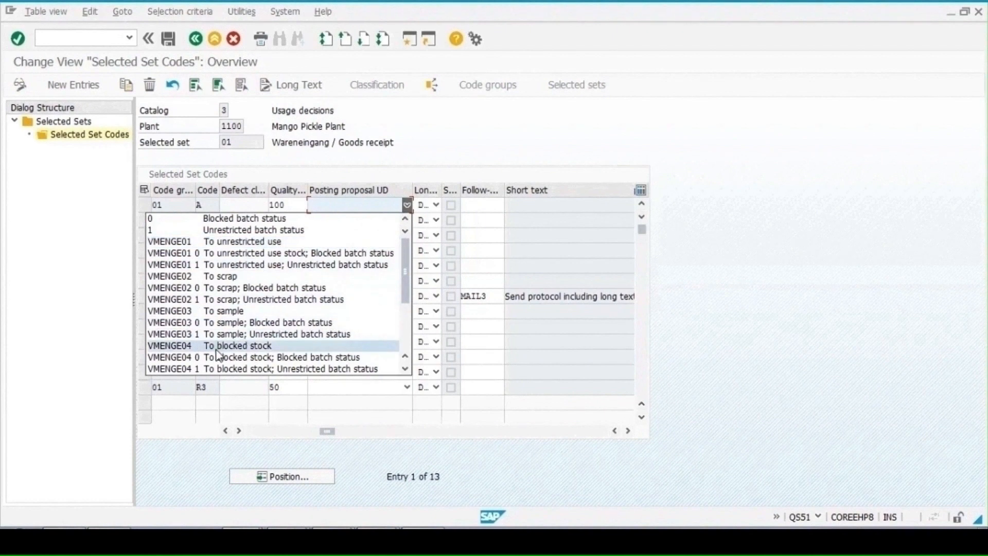
{"action": "key", "text": "Escape"}
{"action": "left_click", "coordinate": [407, 205]}
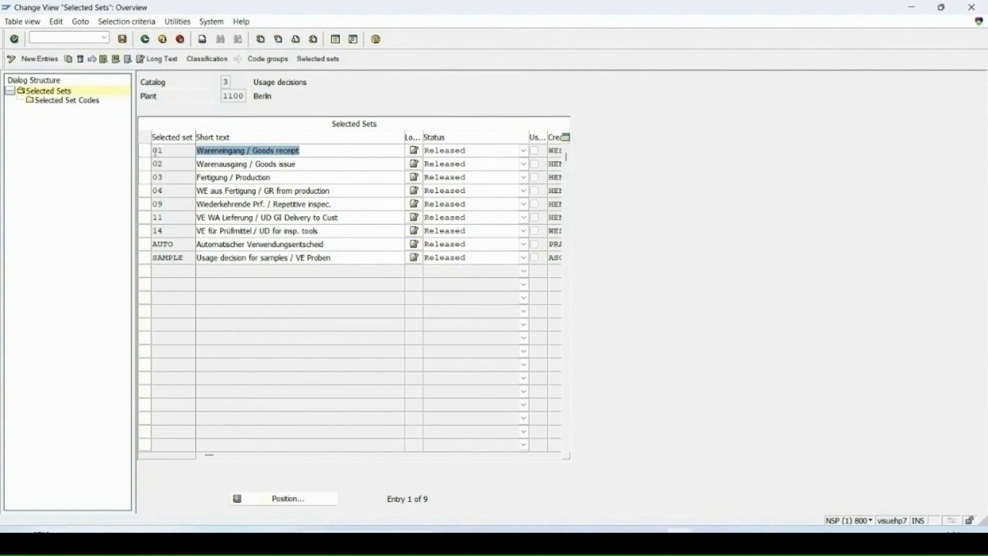
{"action": "double_click", "coordinate": [66, 103]}
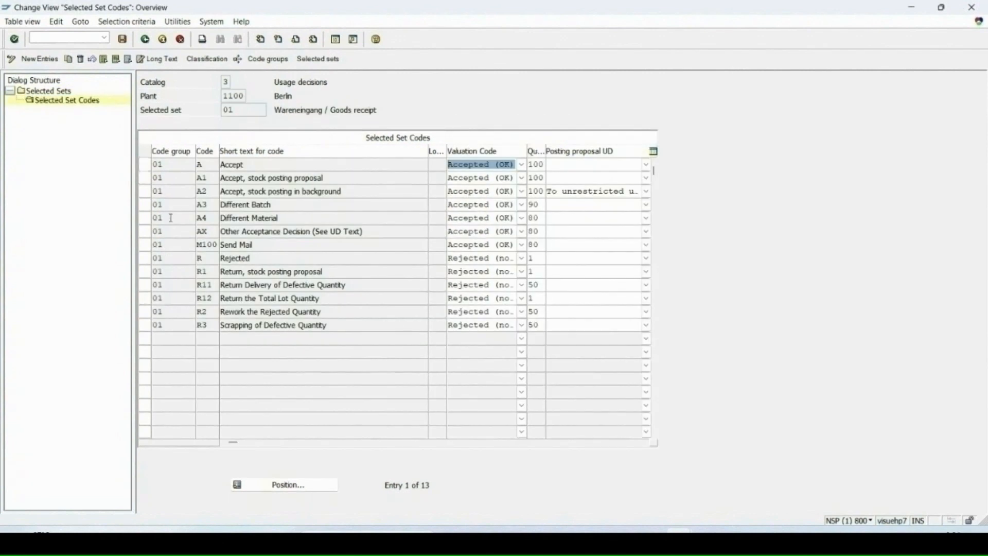
{"action": "left_click", "coordinate": [145, 191]}
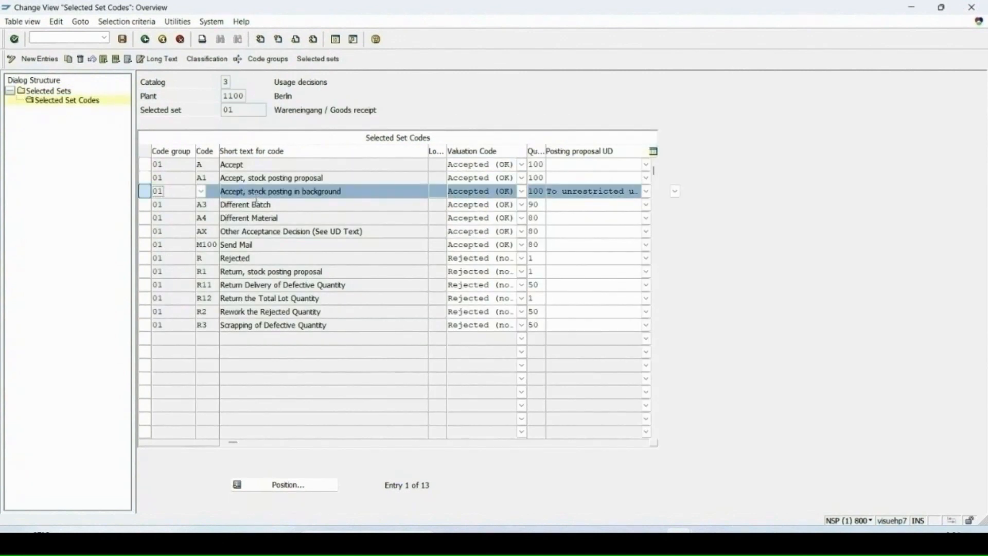
{"action": "left_click", "coordinate": [239, 204]}
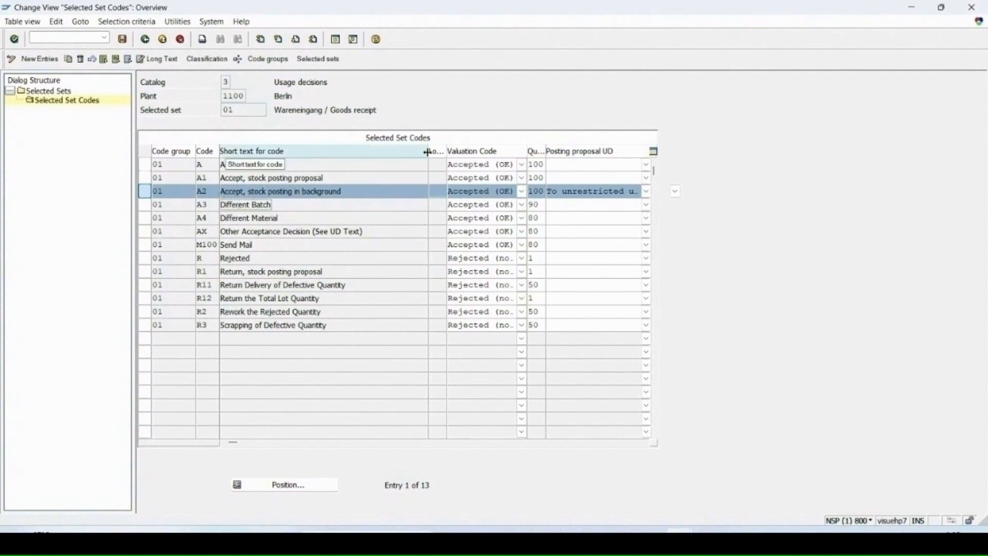
{"action": "left_click_drag", "start_coordinate": [428, 151], "coordinate": [382, 151]}
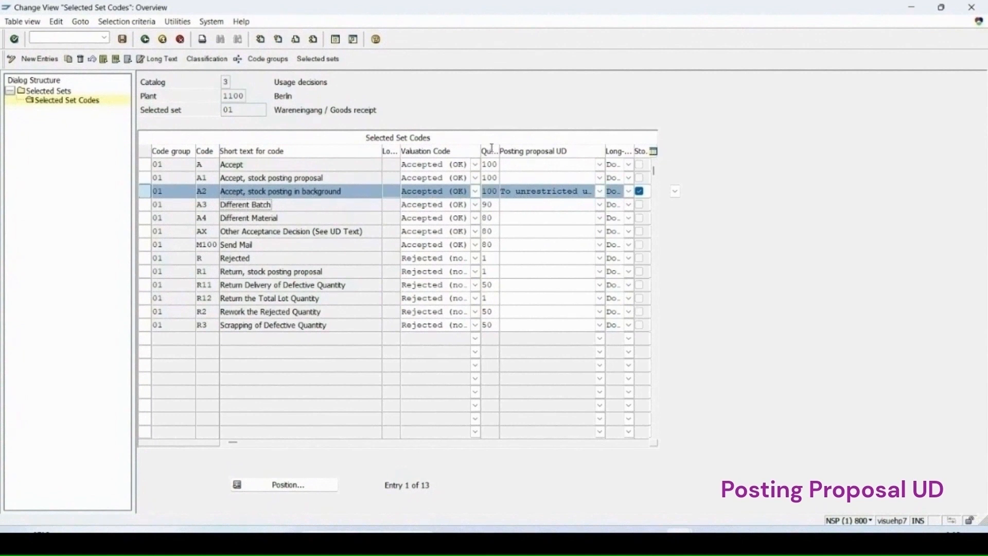
{"action": "left_click", "coordinate": [529, 194]}
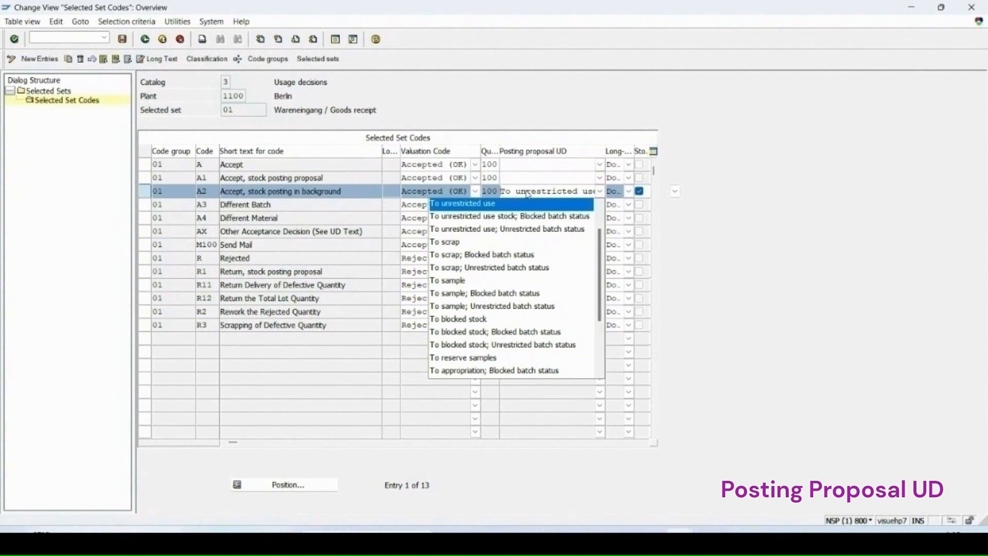
{"action": "left_click", "coordinate": [528, 195]}
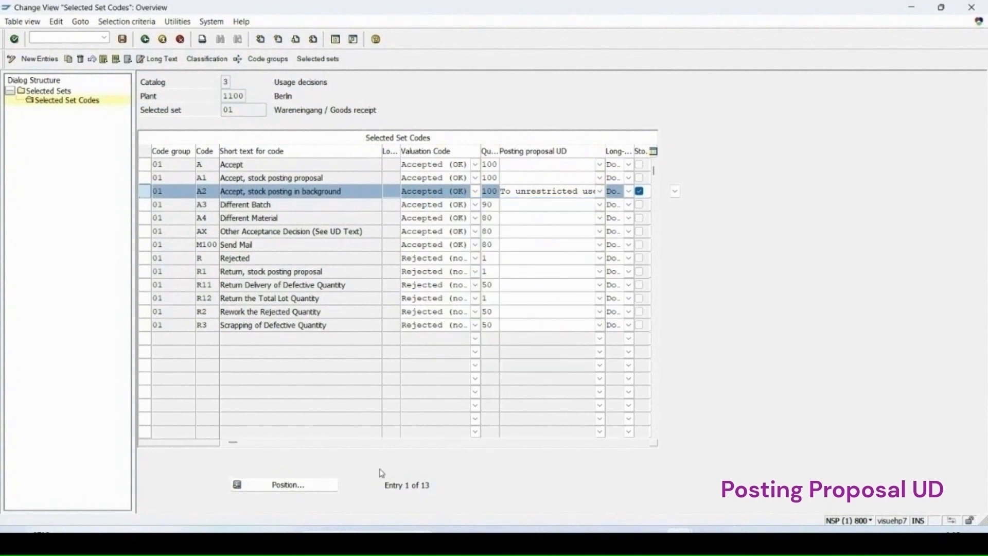
{"action": "left_click", "coordinate": [266, 443]}
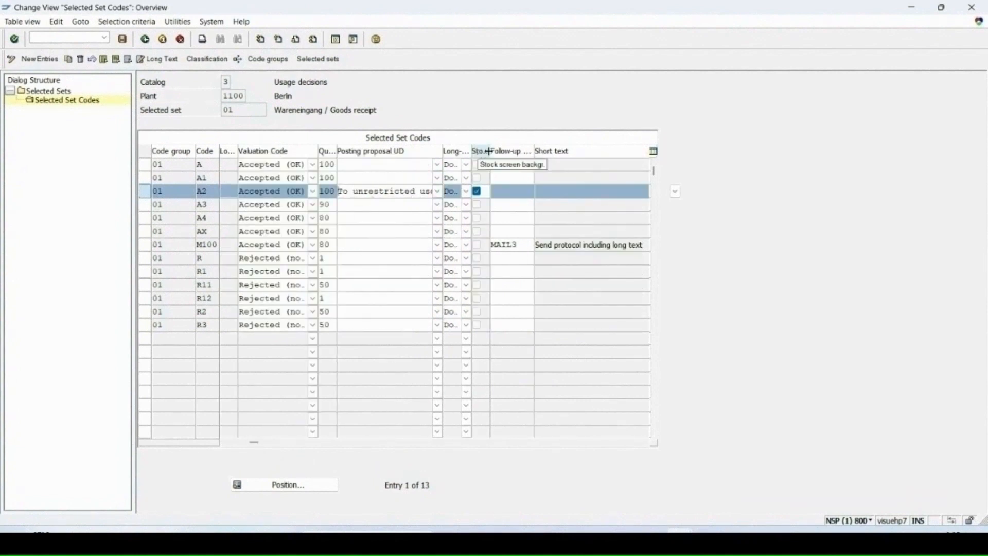
{"action": "left_click_drag", "start_coordinate": [485, 152], "coordinate": [531, 153]}
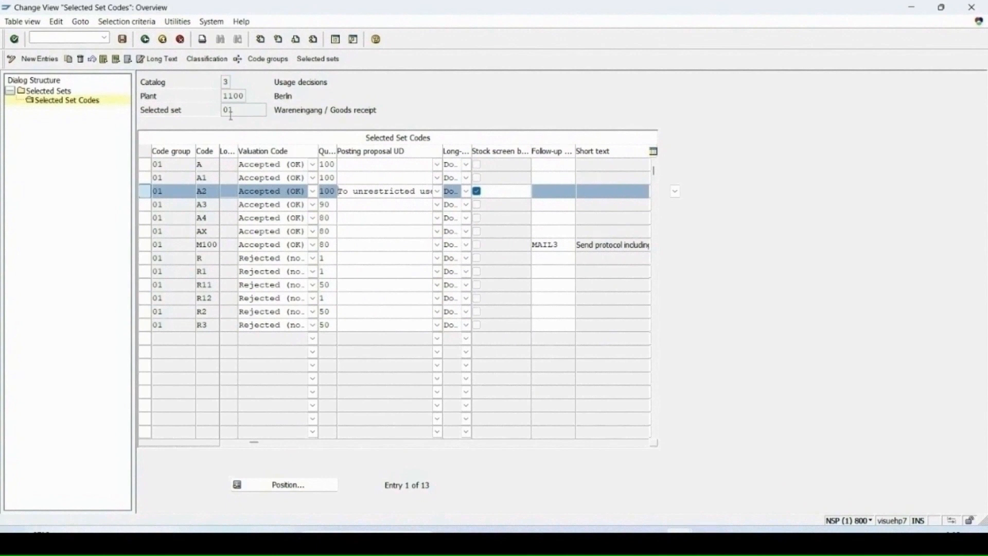
- Start transaction ME21N to create a purchase order
{"action": "left_click", "coordinate": [47, 39]}
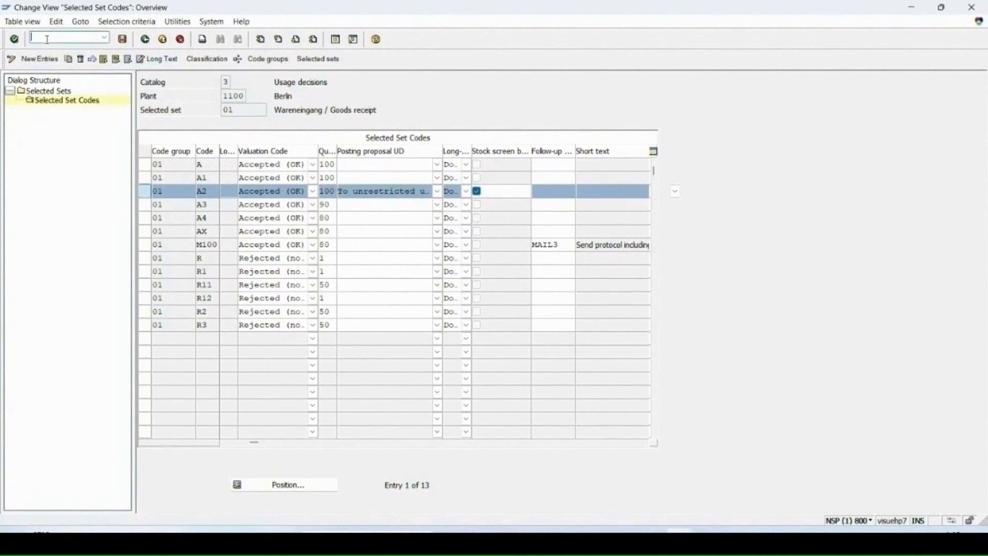
{"action": "type", "text": "/nme21n"}
{"action": "key", "text": "Return"}
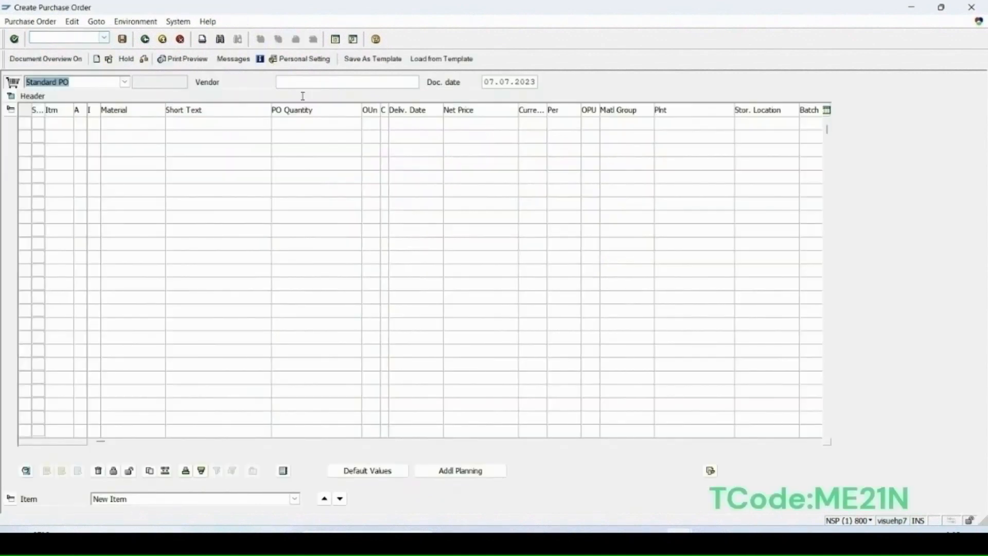
- Select vendor 1000 for the standard purchase order
{"action": "left_click", "coordinate": [302, 80]}
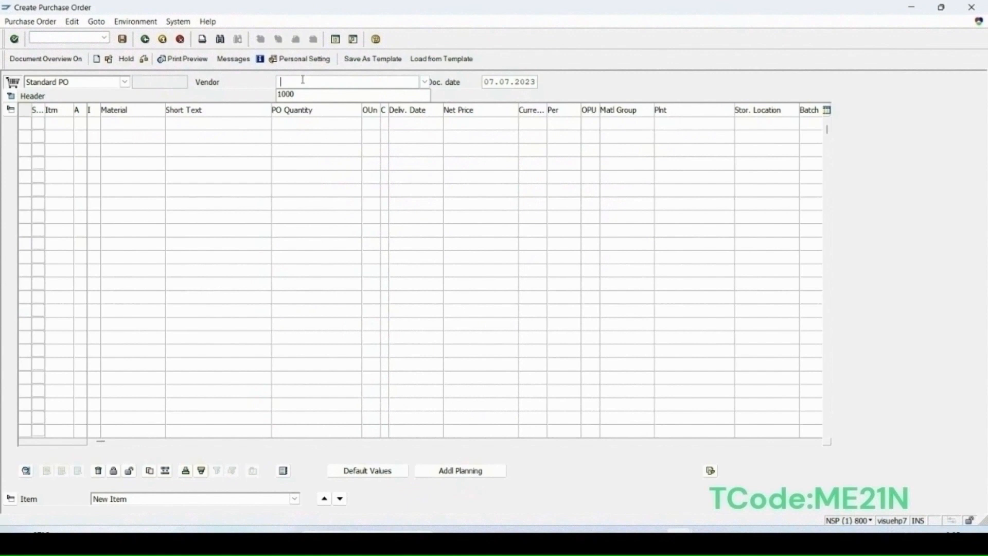
{"action": "left_click", "coordinate": [281, 97]}
{"action": "key", "text": "Return"}
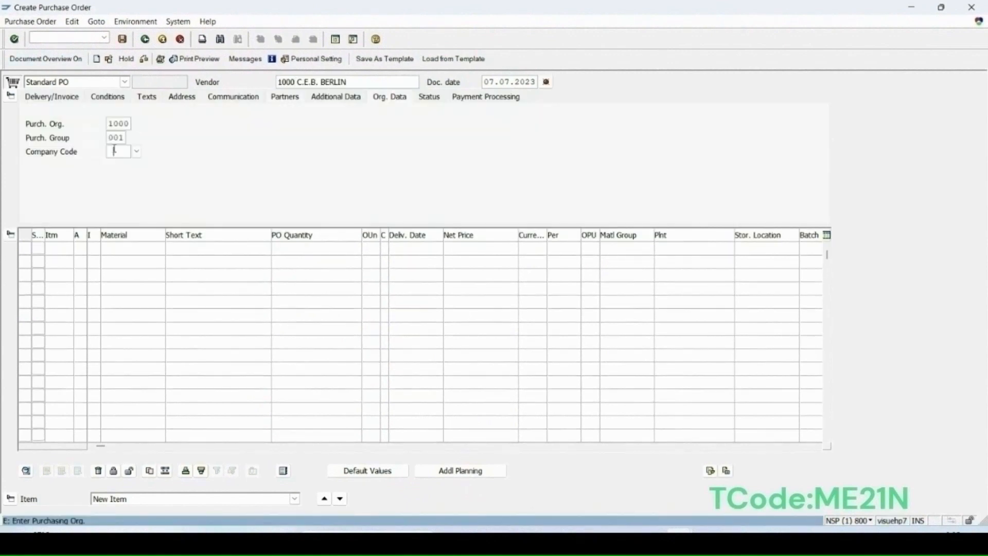
- Set company code 1000 and enter an item for material 1020 with a PO quantity of 17
{"action": "left_click", "coordinate": [118, 151]}
{"action": "left_click", "coordinate": [118, 165]}
{"action": "left_click", "coordinate": [120, 248]}
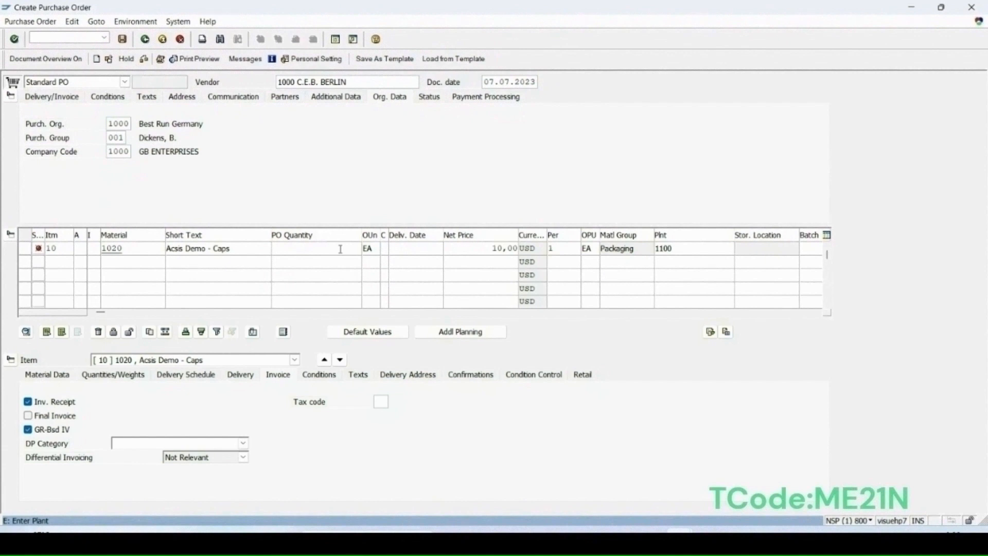
{"action": "type", "text": "17"}
{"action": "key", "text": "Return"}
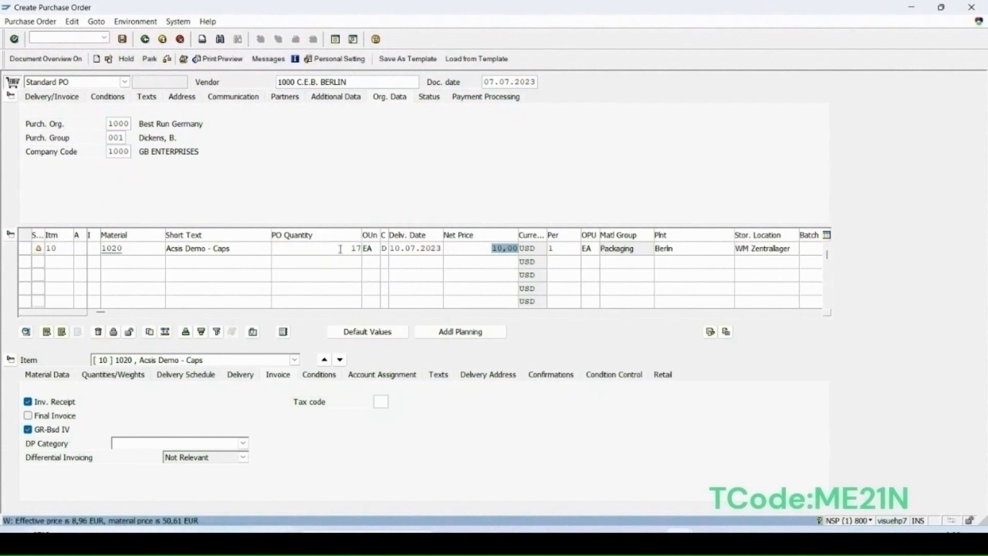
- Save the purchase order
{"action": "left_click", "coordinate": [167, 60]}
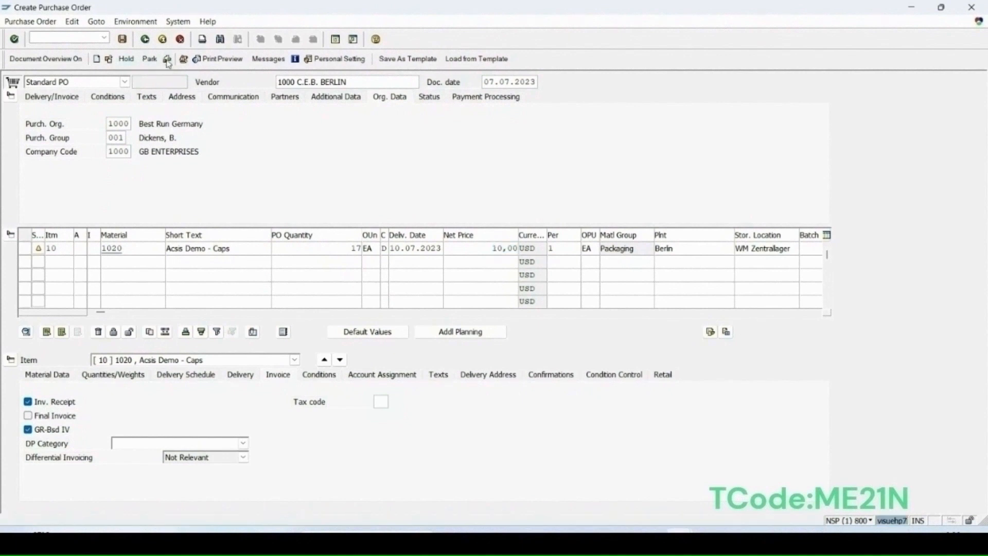
{"action": "left_click", "coordinate": [122, 40]}
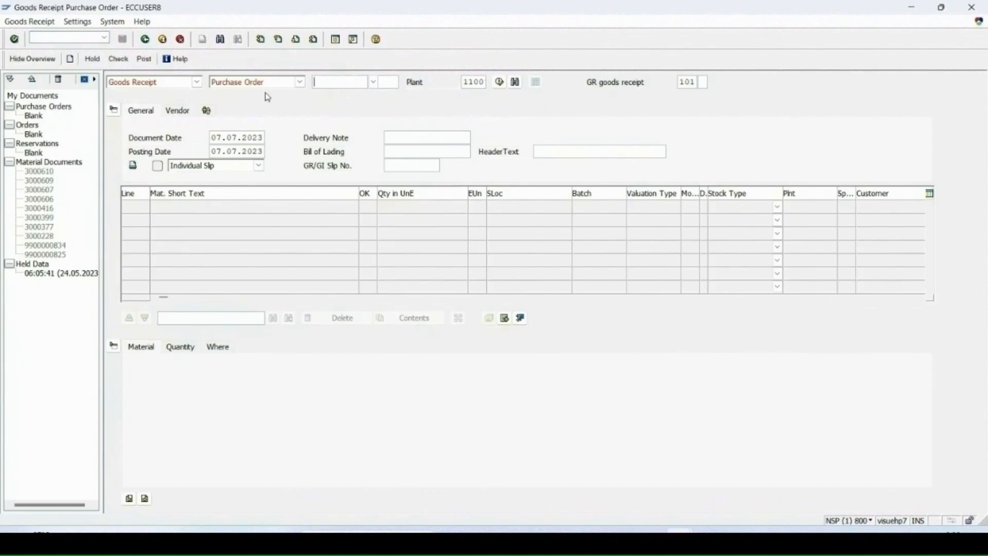
- Load the new purchase order into the goods receipt screen
{"action": "type", "text": "450001"}
{"action": "key", "text": "BackSpace"}
{"action": "key", "text": "BackSpace"}
{"action": "key", "text": "BackSpace"}
{"action": "key", "text": "BackSpace"}
{"action": "key", "text": "BackSpace"}
{"action": "key", "text": "BackSpace"}
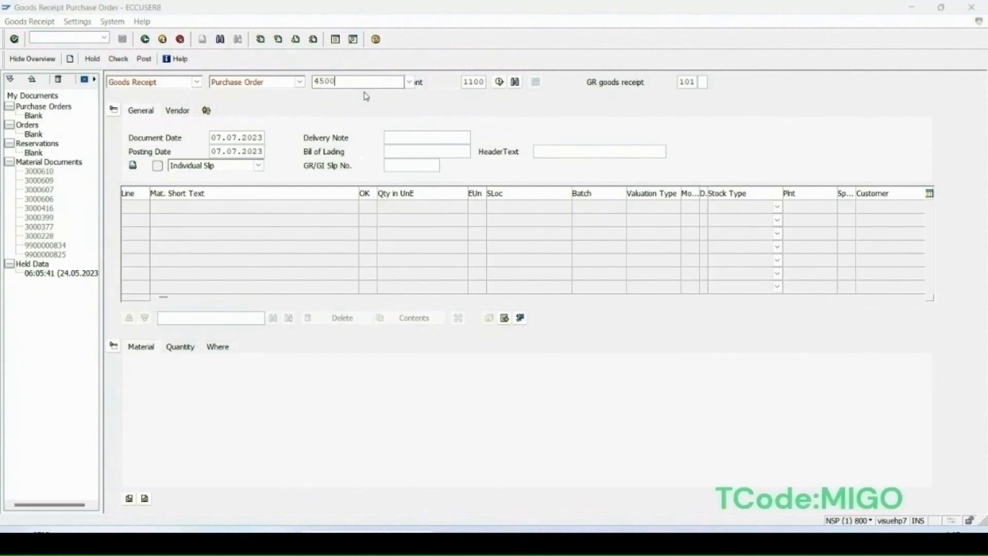
{"action": "type", "text": "526"}
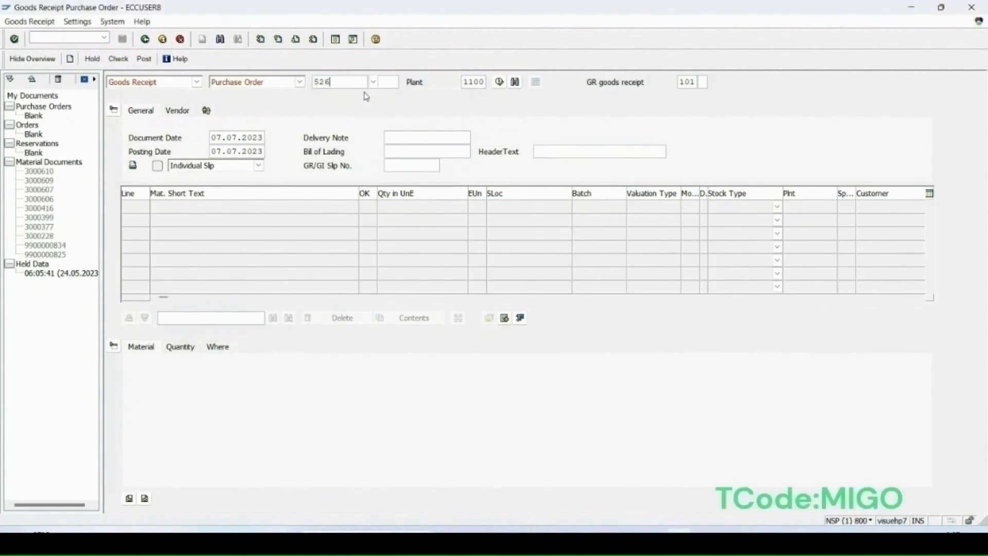
{"action": "type", "text": "0"}
{"action": "key", "text": "Return"}
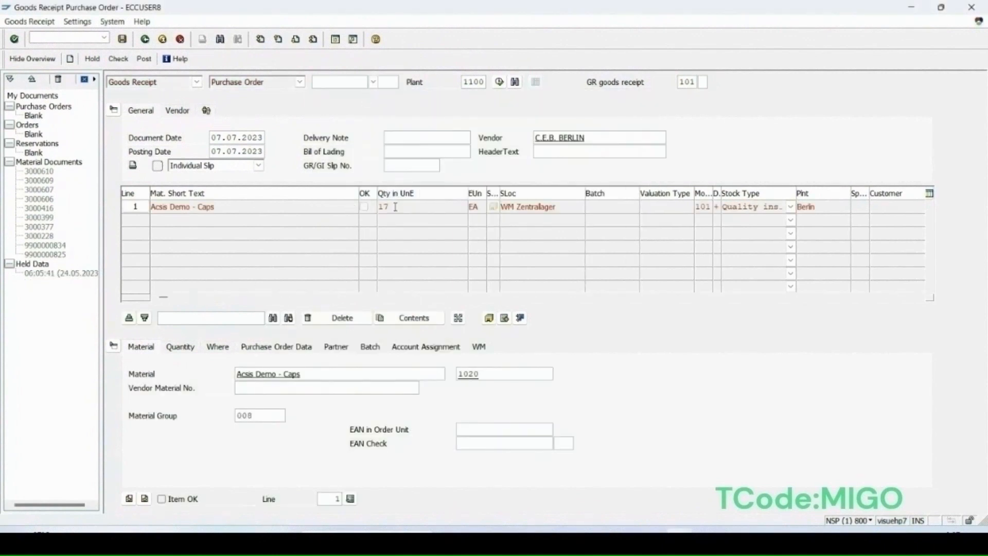
- Mark the goods receipt item OK, review its batch data, check the document and post it
{"action": "left_click", "coordinate": [161, 499]}
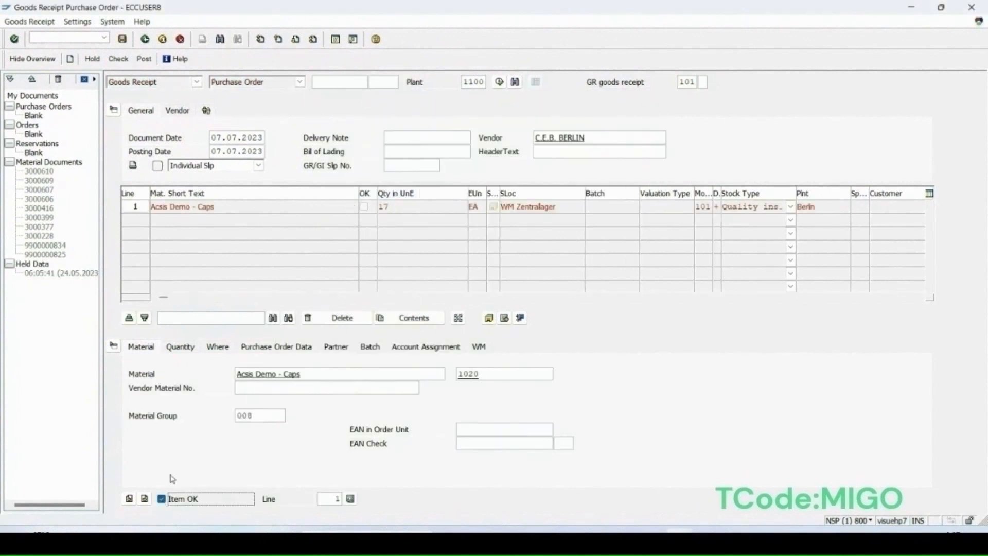
{"action": "left_click", "coordinate": [370, 345]}
{"action": "left_click", "coordinate": [119, 59]}
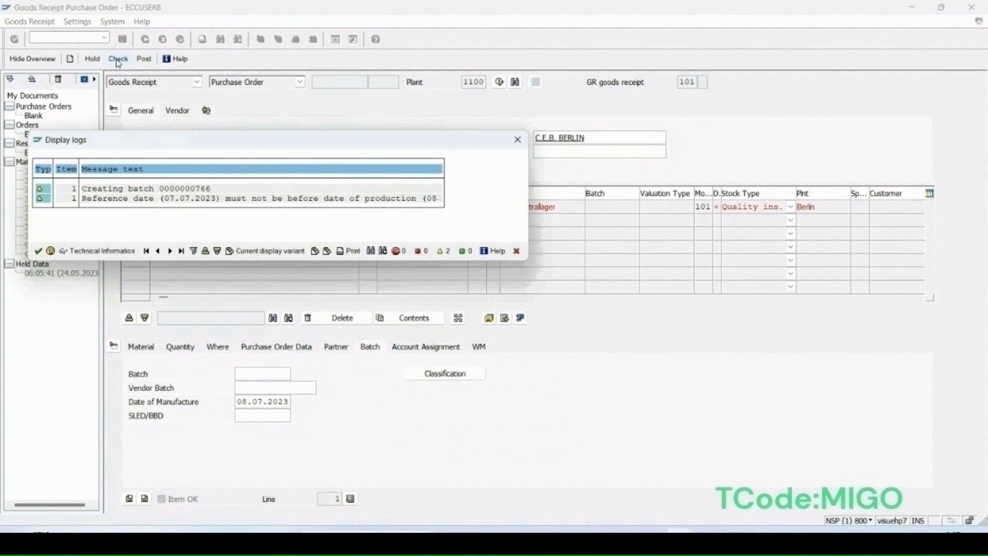
{"action": "key", "text": "Return"}
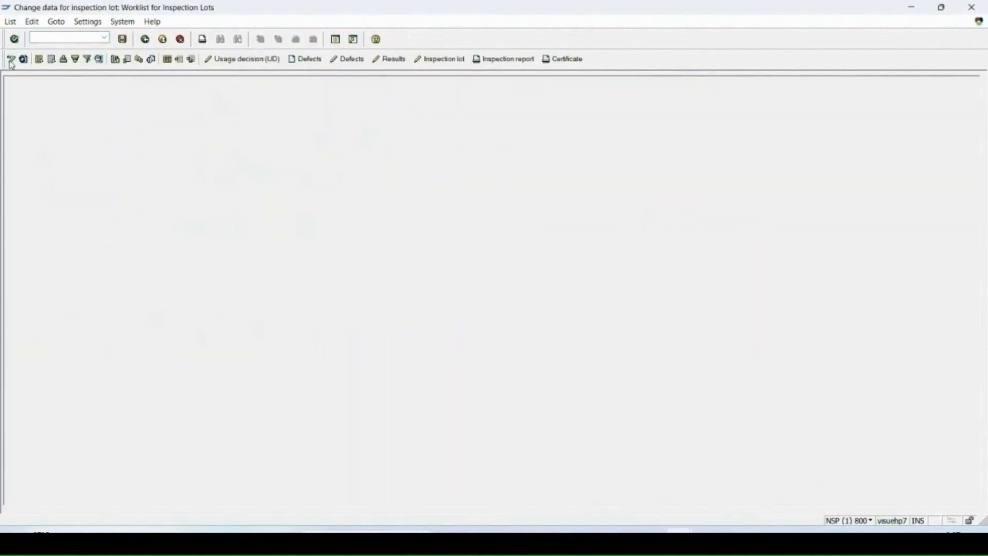
{"action": "left_click", "coordinate": [11, 61]}
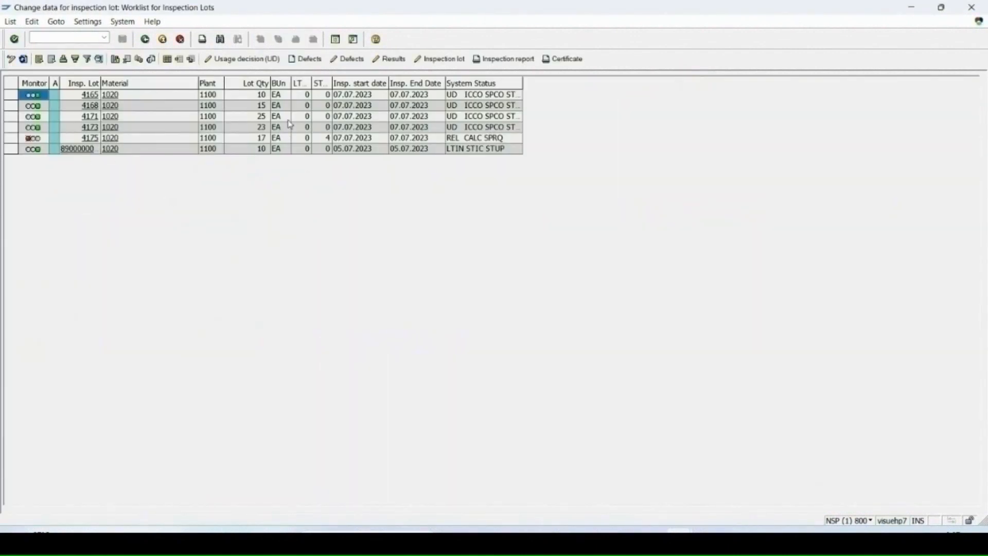
- Record results for inspection lot 4175 with the proposed values, close all characteristics and save
{"action": "left_click", "coordinate": [11, 138]}
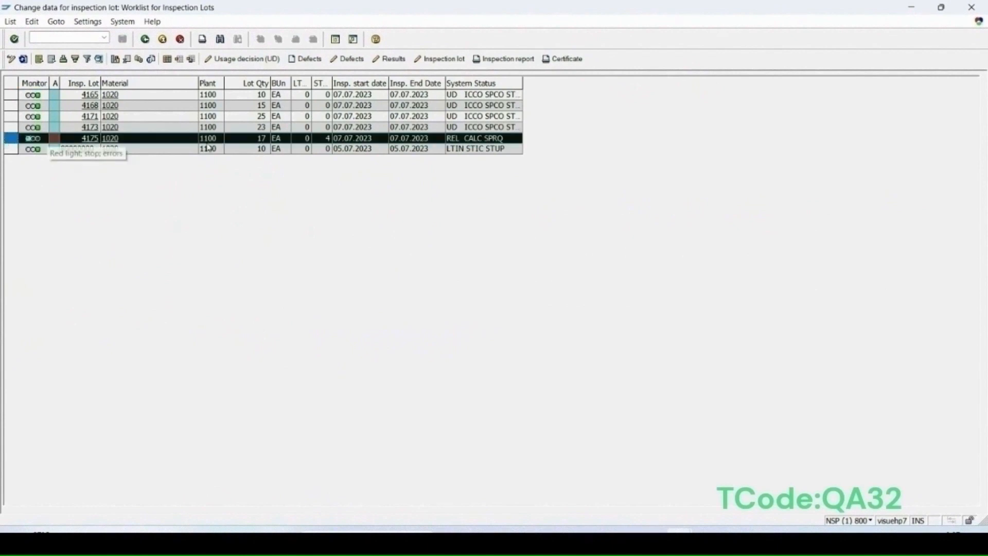
{"action": "left_click", "coordinate": [390, 60]}
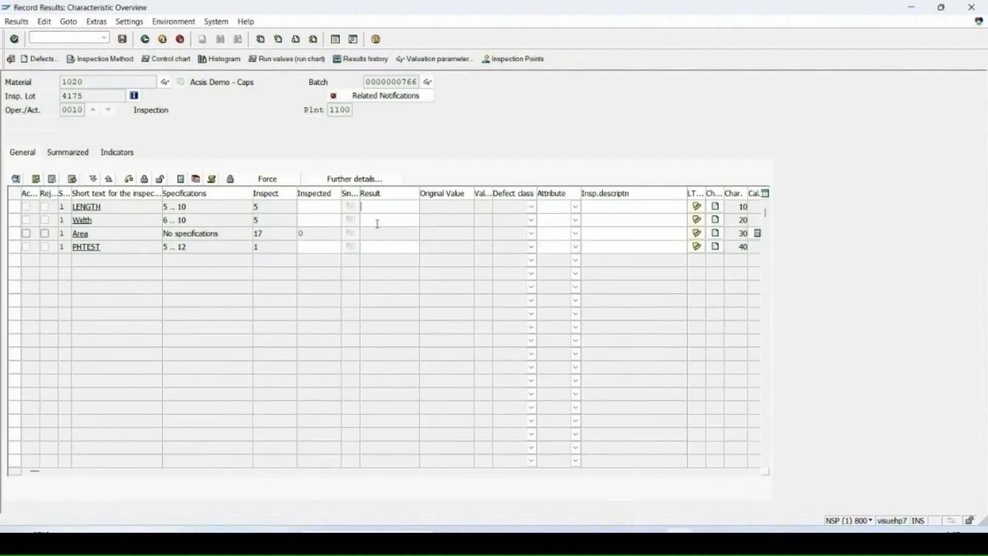
{"action": "key", "text": "Return"}
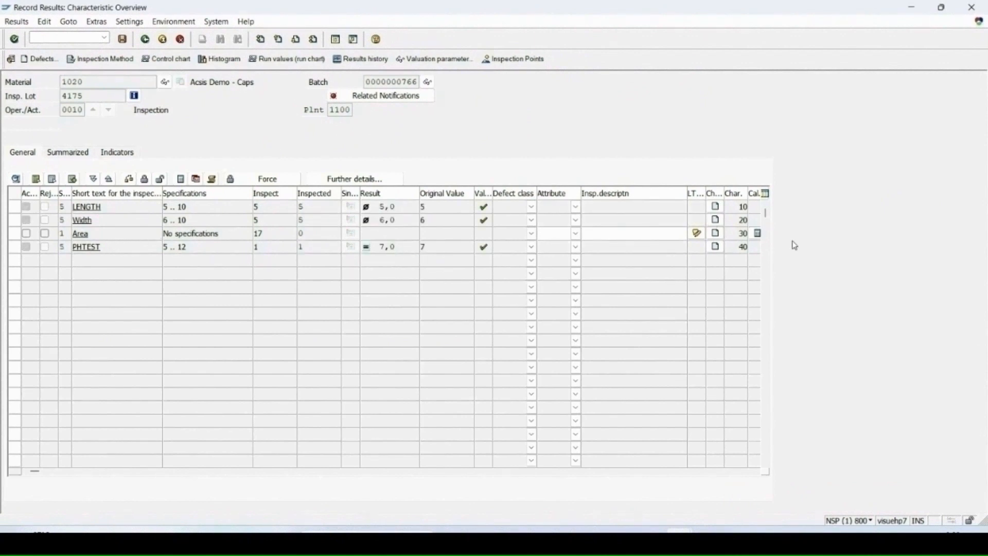
{"action": "left_click", "coordinate": [35, 178]}
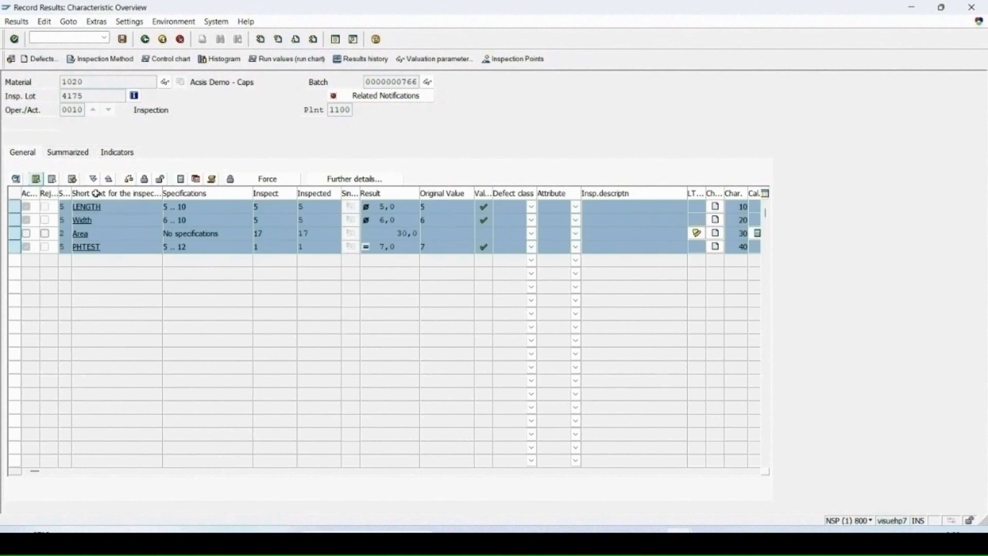
{"action": "left_click", "coordinate": [144, 179]}
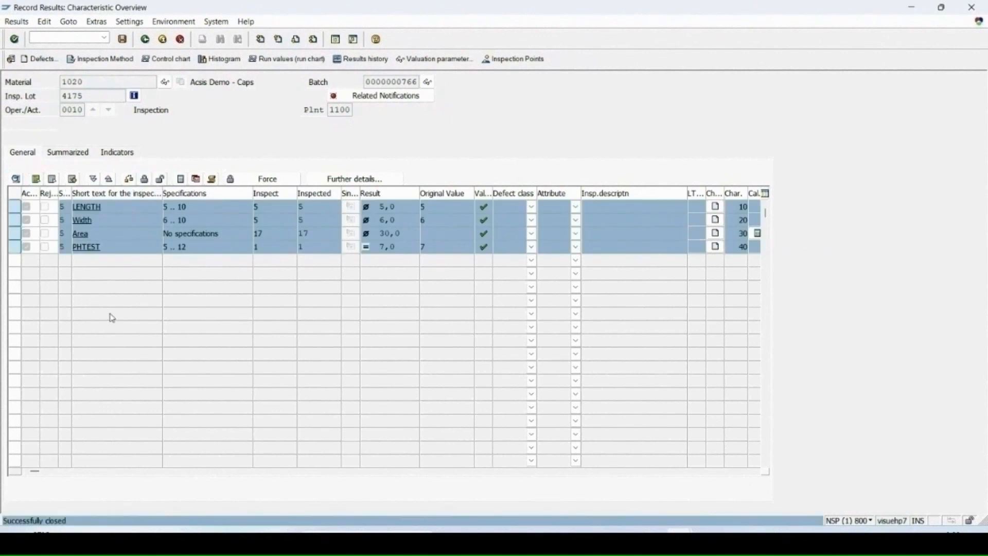
{"action": "left_click", "coordinate": [122, 39]}
- Open the usage decision for lot 4175 and choose UD code A2, Accept, stock posting in background
{"action": "left_click", "coordinate": [234, 60]}
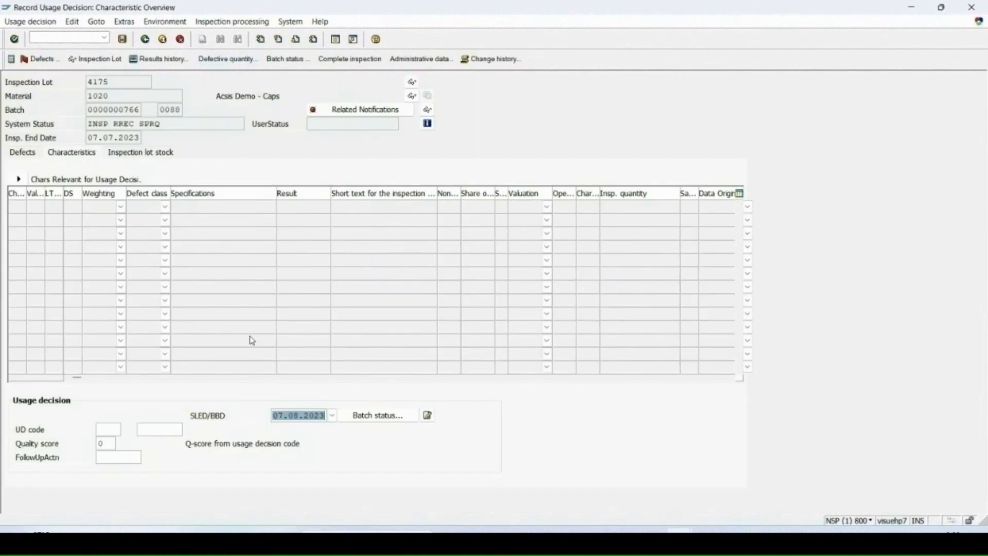
{"action": "left_click", "coordinate": [110, 430]}
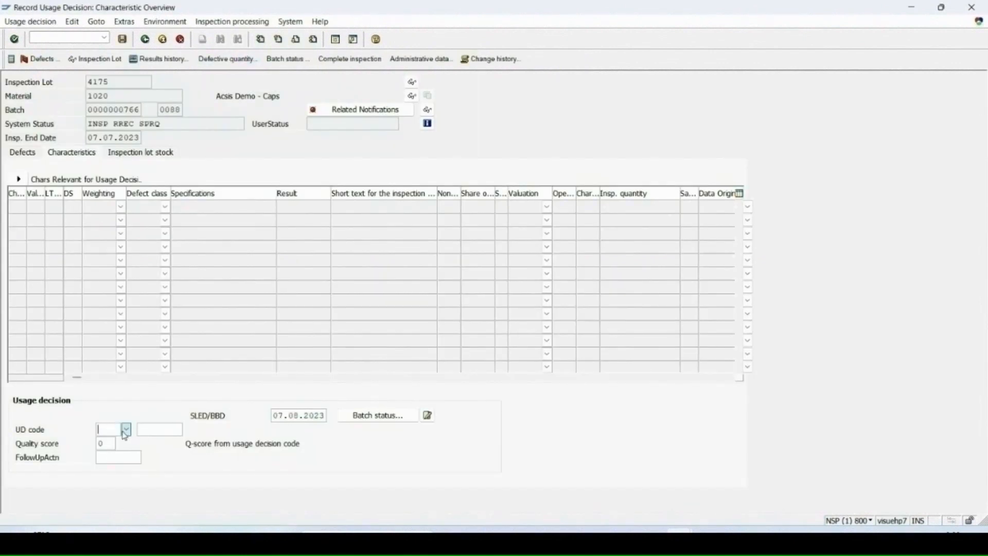
{"action": "left_click", "coordinate": [126, 430]}
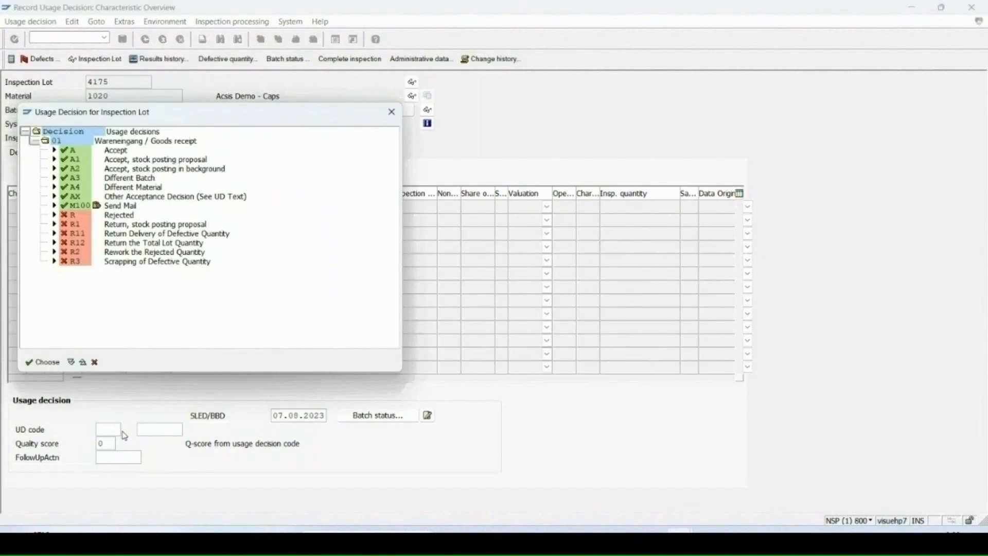
{"action": "left_click", "coordinate": [76, 171]}
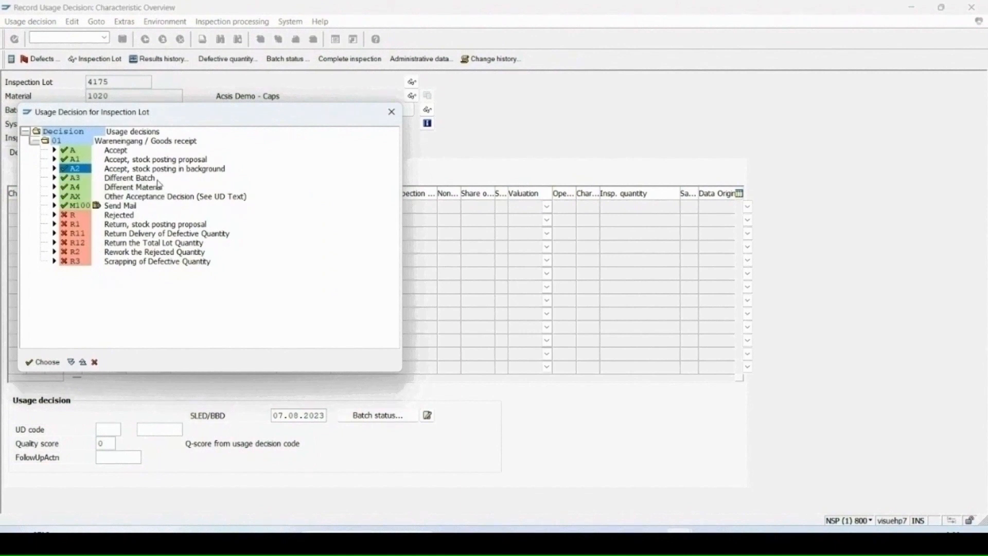
{"action": "left_click", "coordinate": [42, 362]}
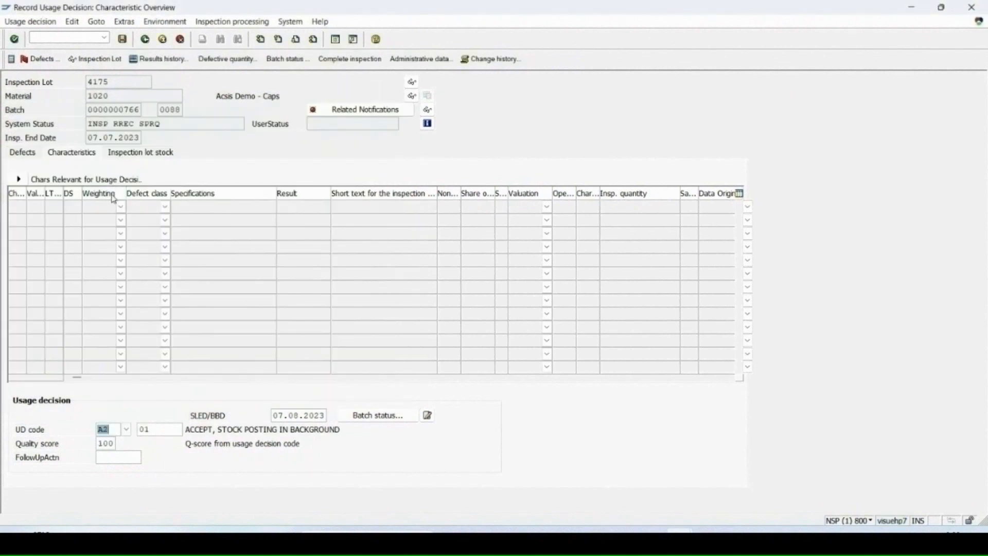
{"action": "left_click", "coordinate": [133, 153]}
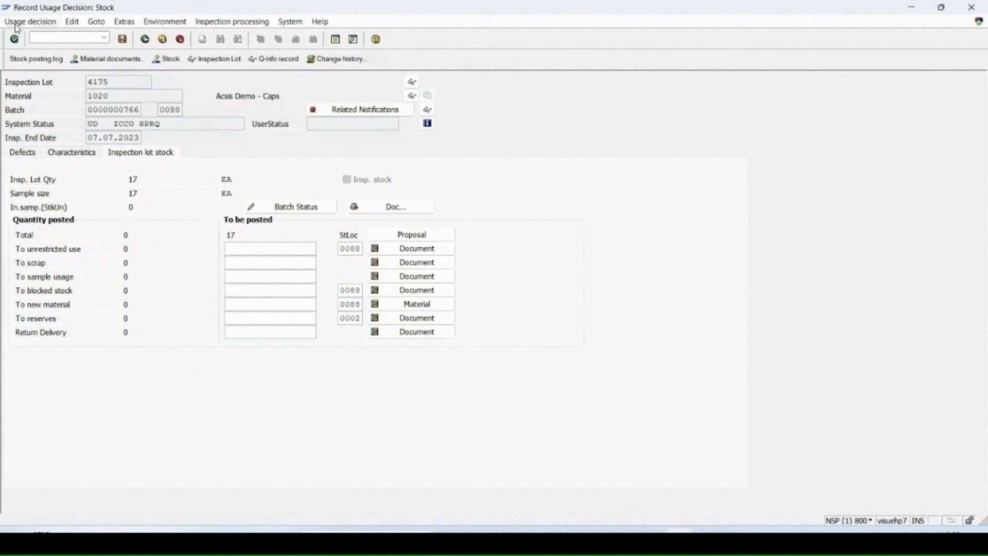
{"action": "left_click", "coordinate": [47, 38]}
{"action": "type", "text": "/omm"}
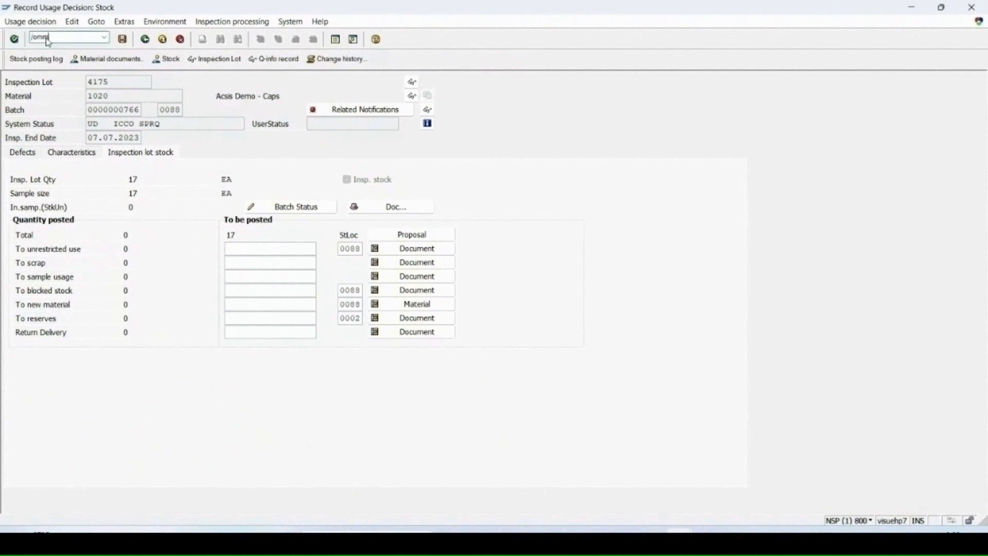
{"action": "type", "text": "be"}
{"action": "key", "text": "Return"}
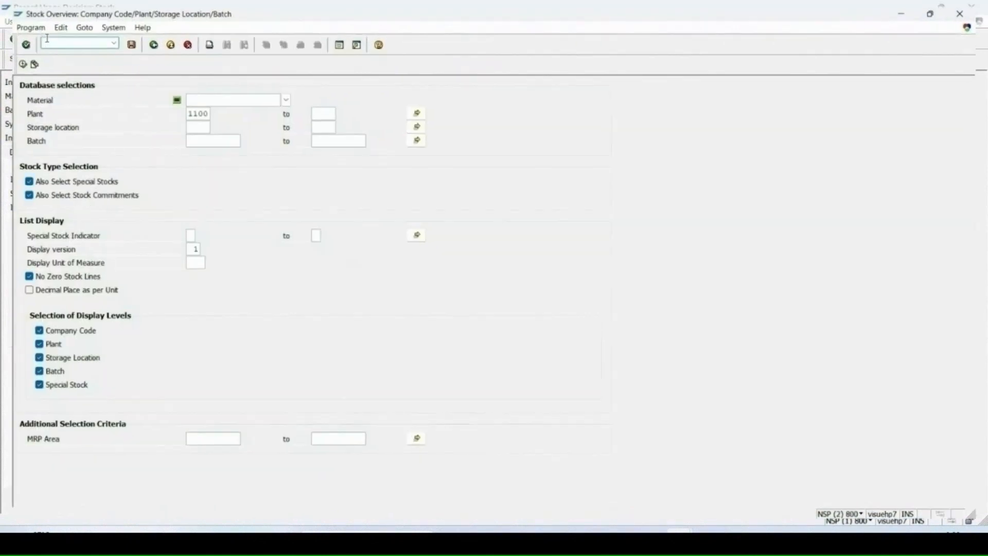
{"action": "type", "text": "1020"}
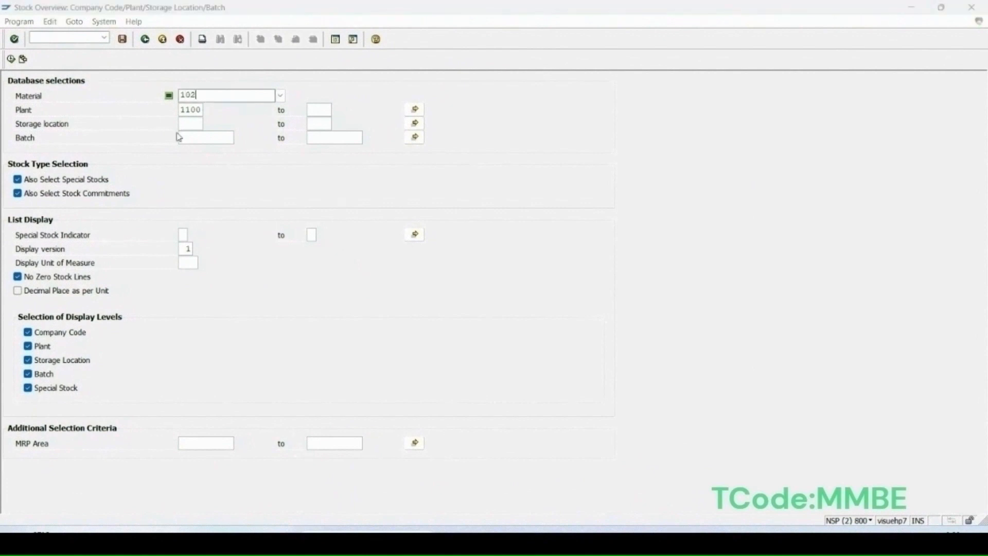
{"action": "key", "text": "Return"}
{"action": "left_click", "coordinate": [10, 58]}
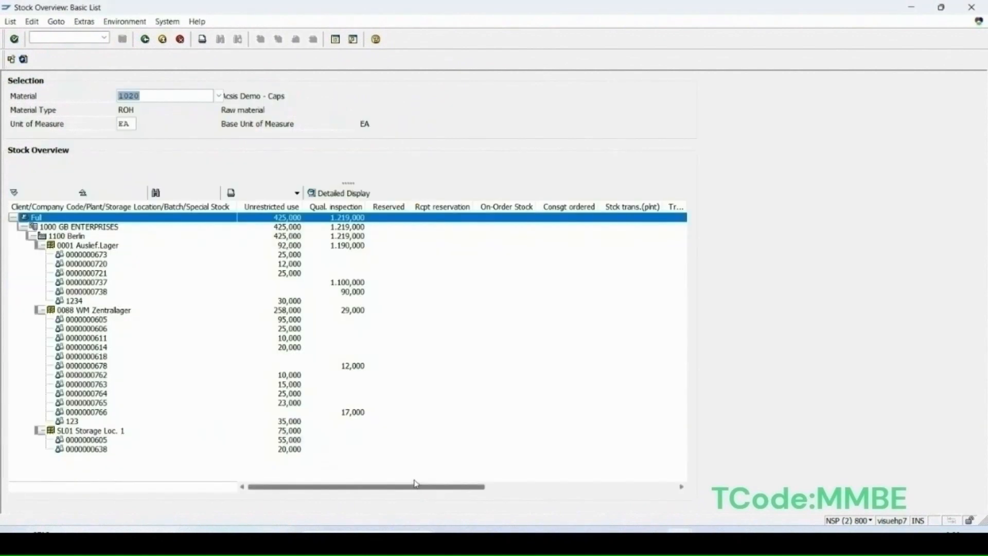
{"action": "left_click", "coordinate": [100, 413]}
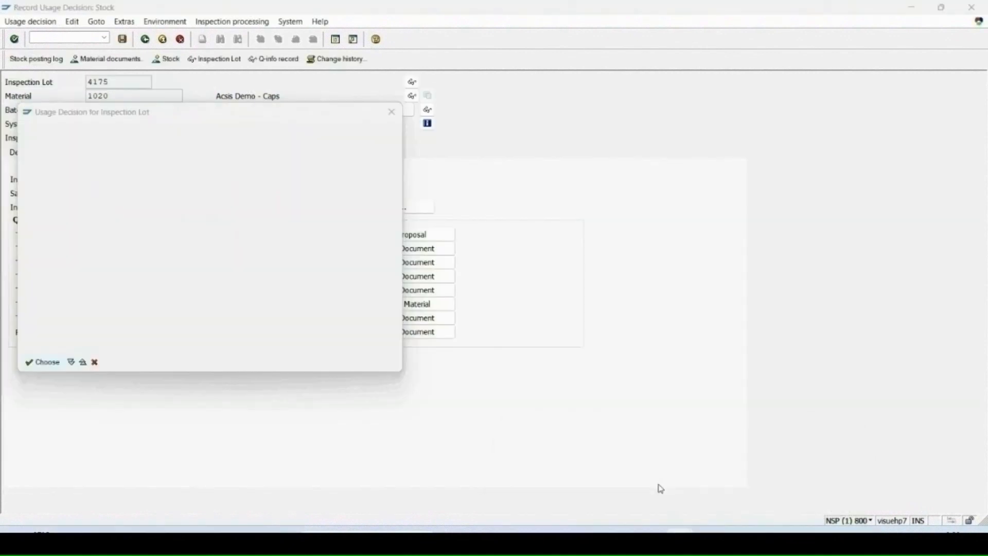
- Save the usage decision for inspection lot 4175
{"action": "left_click", "coordinate": [122, 40]}
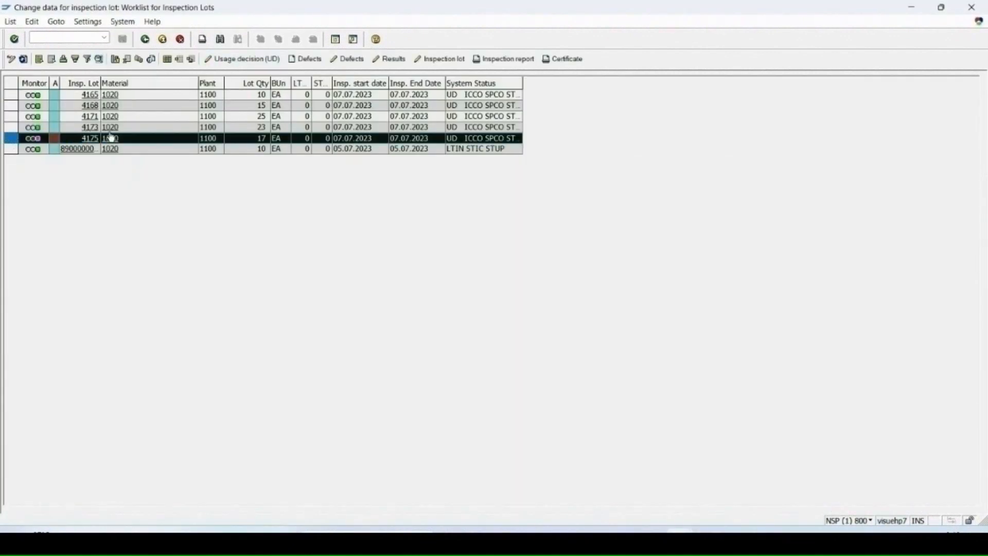
- Reopen lot 4175's usage decision to check its inspection lot stock, and refresh the stock overview for material 1020
{"action": "left_click", "coordinate": [266, 60]}
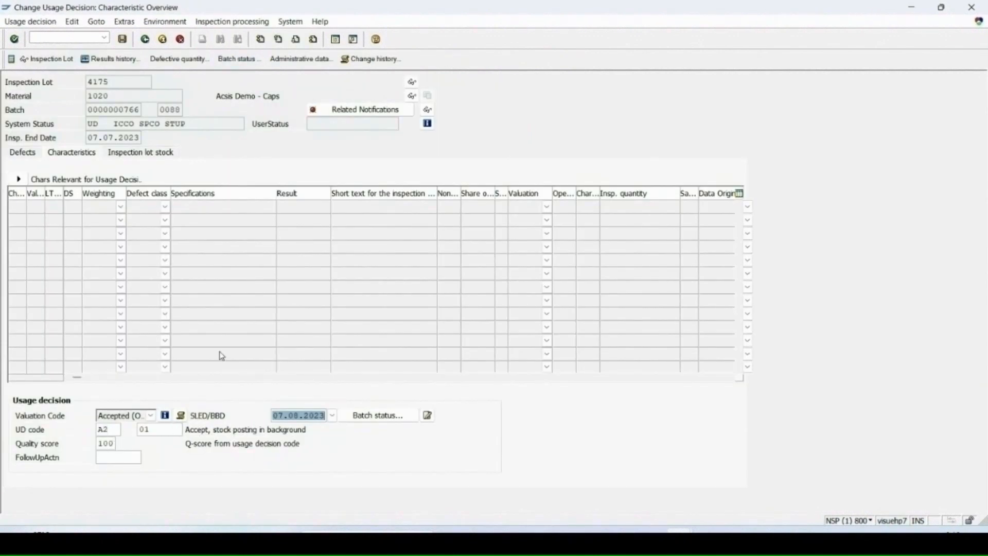
{"action": "left_click", "coordinate": [134, 153]}
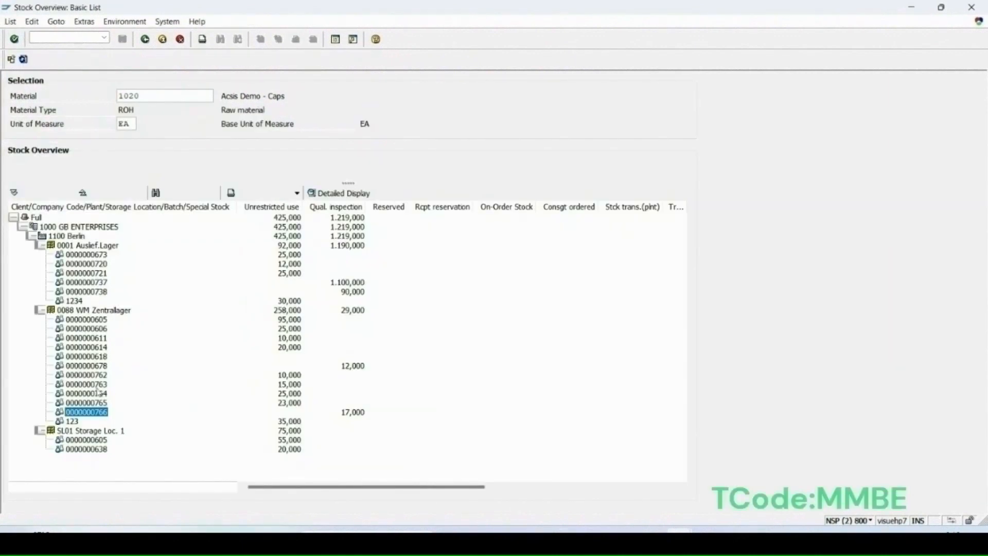
{"action": "left_click", "coordinate": [24, 59]}
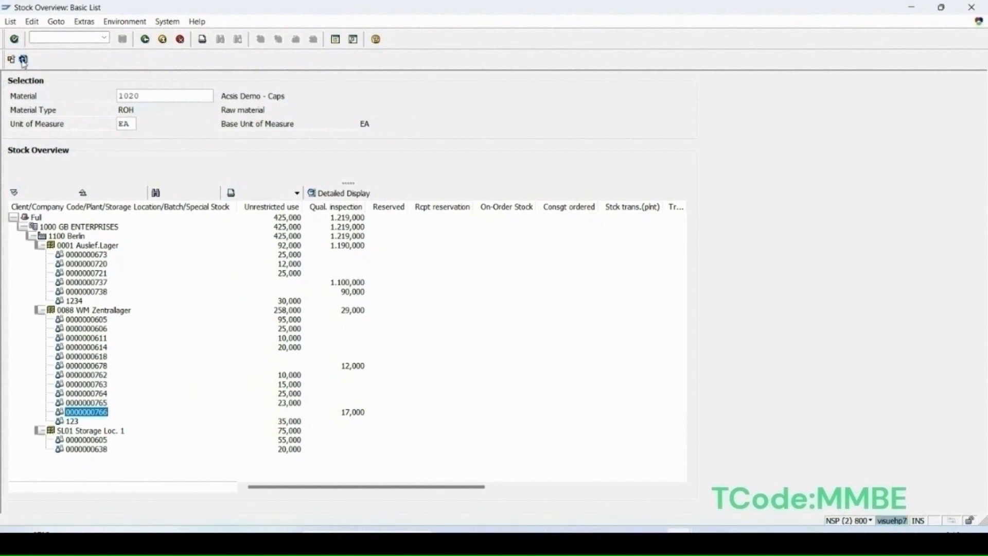